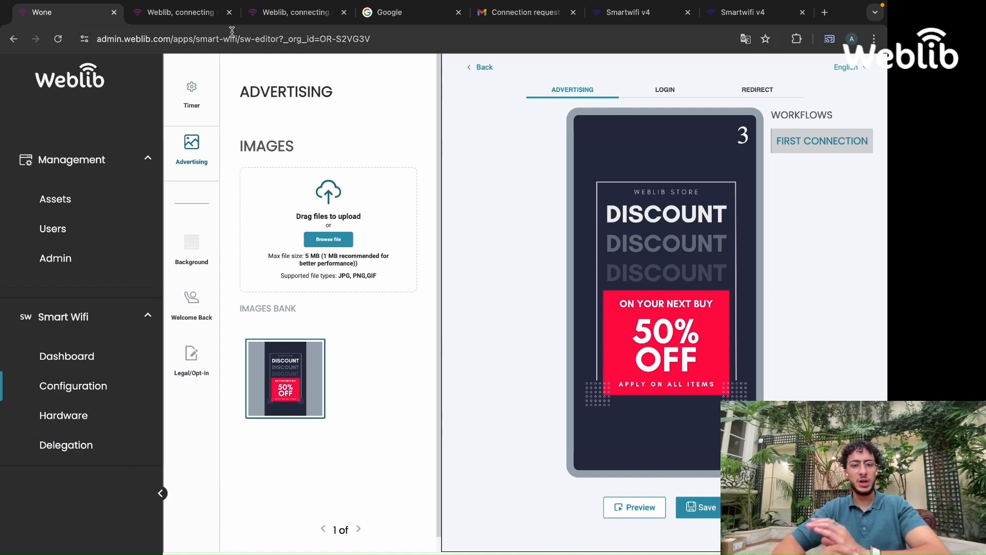
# Set the advertising page timer duration to 10 seconds
pyautogui.scroll(1, 195, 165)
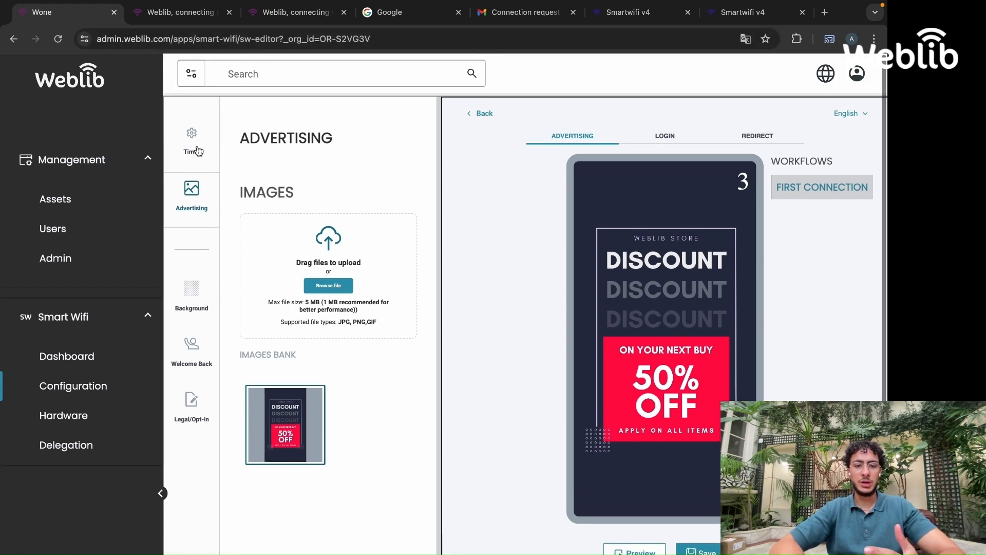
pyautogui.doubleClick(195, 153)
pyautogui.click(201, 164)
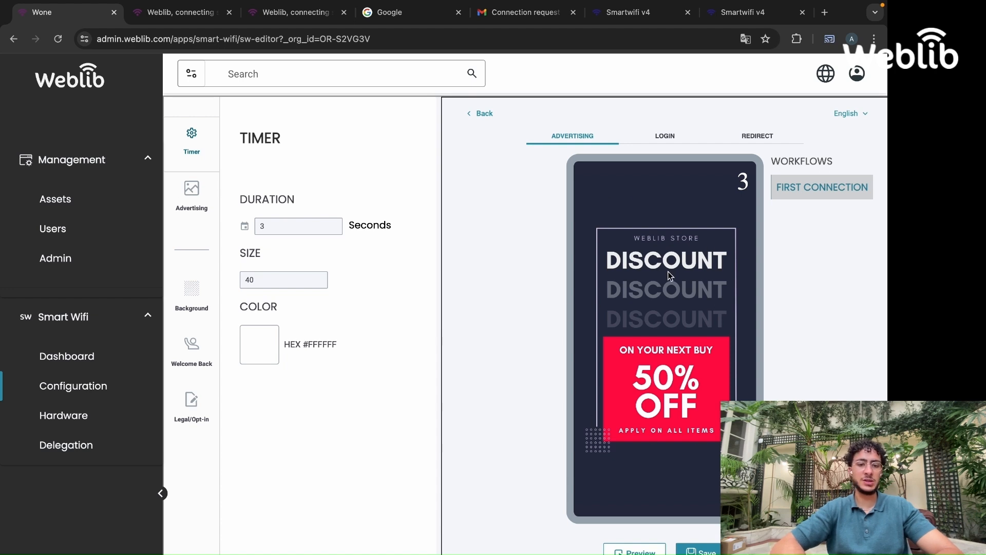
pyautogui.click(332, 224)
pyautogui.click(332, 224)
pyautogui.click(332, 224)
pyautogui.click(332, 224)
pyautogui.click(332, 224)
pyautogui.click(332, 225)
pyautogui.click(333, 224)
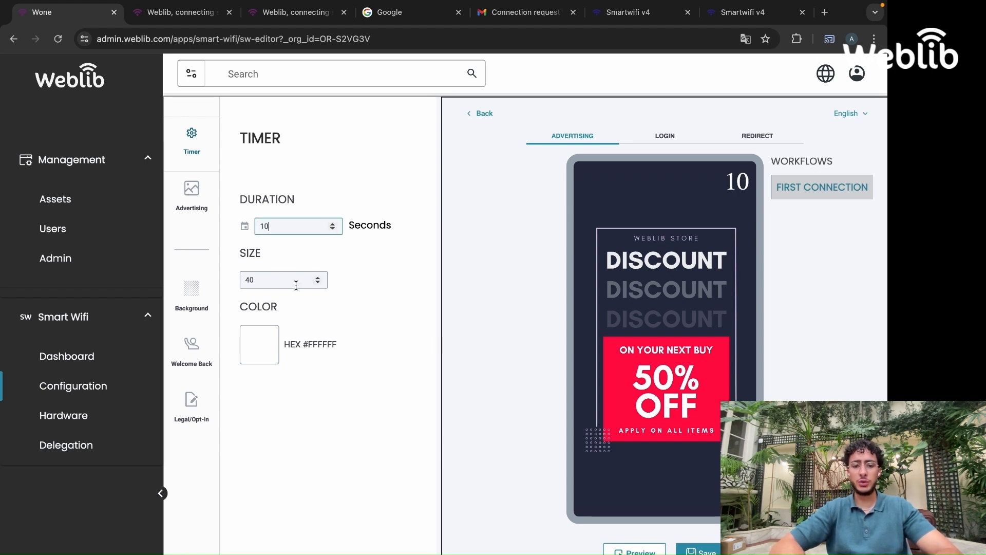
# Pick white as the timer's colour
pyautogui.click(259, 344)
pyautogui.moveTo(353, 409)
pyautogui.mouseDown()
pyautogui.moveTo(307, 412)
pyautogui.moveTo(344, 416)
pyautogui.mouseUp()
pyautogui.click(393, 532)
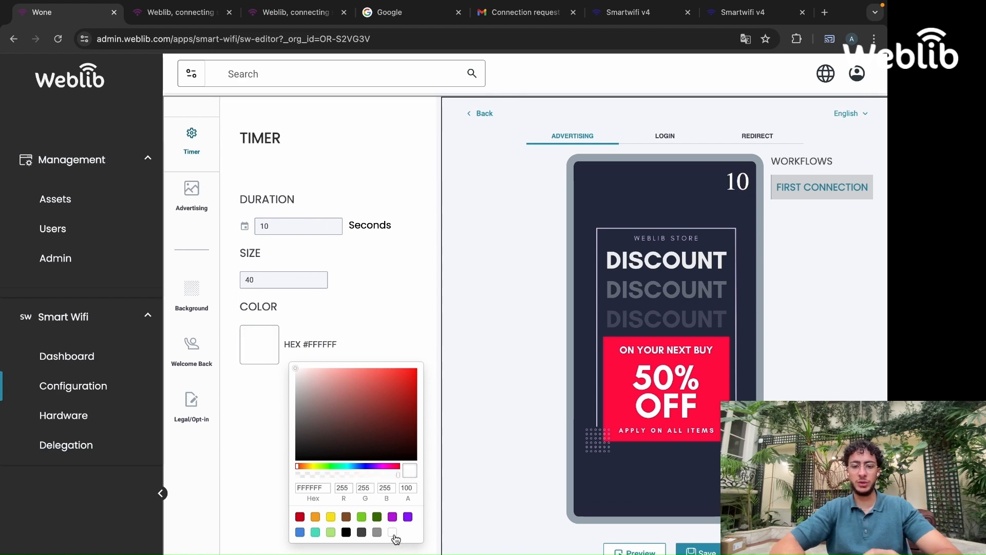
pyautogui.click(377, 295)
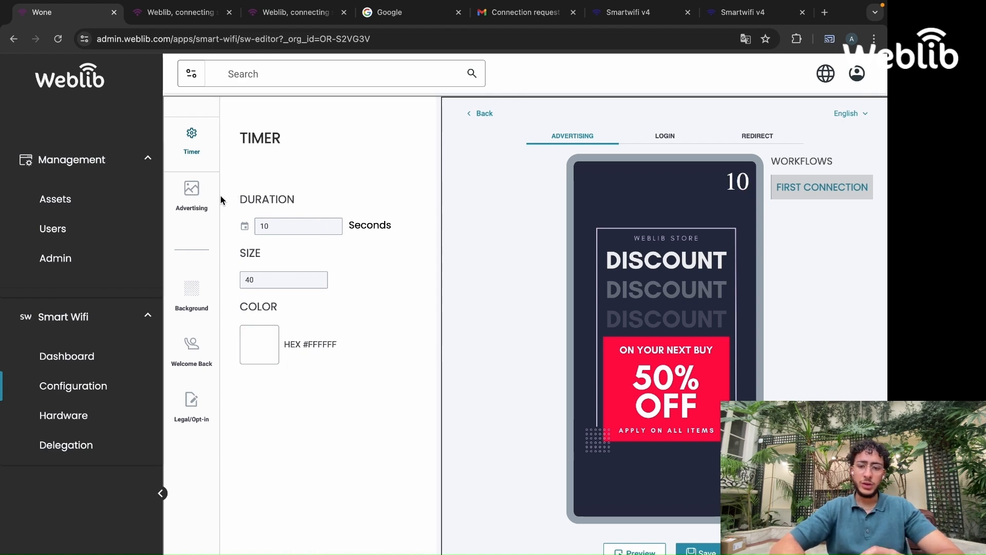
# Browse the Advertising, Login and Redirect pages of the First Connection workflow
pyautogui.click(193, 200)
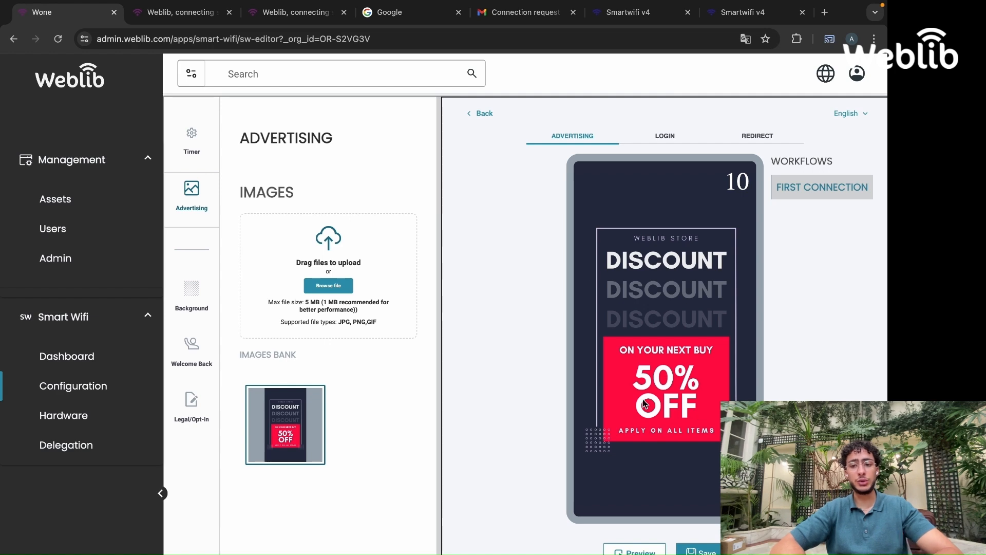
pyautogui.click(663, 136)
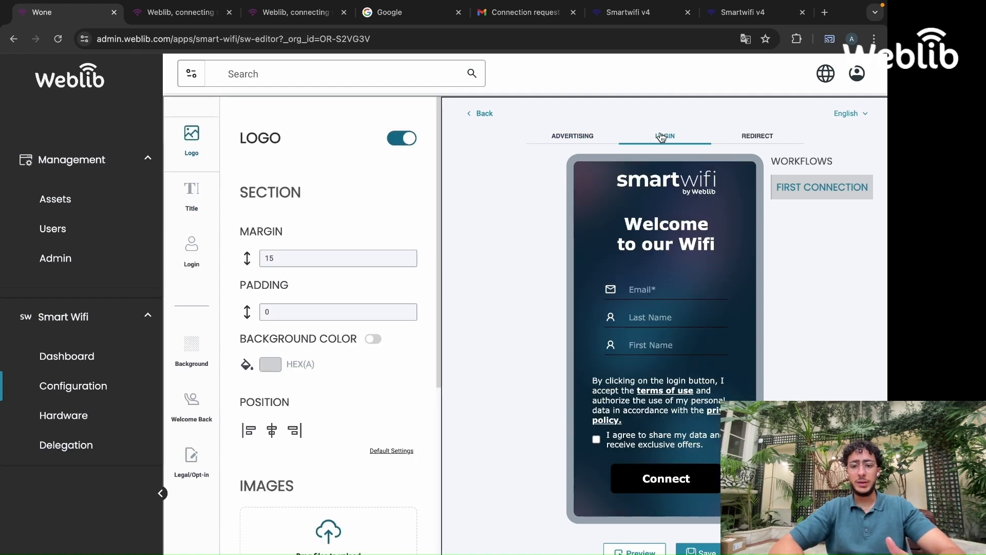
pyautogui.click(585, 138)
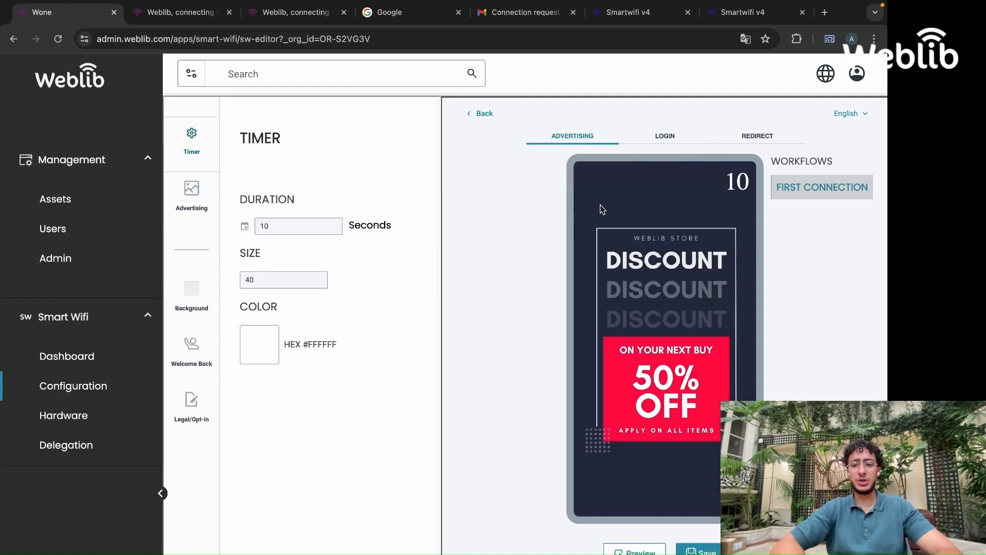
pyautogui.click(664, 138)
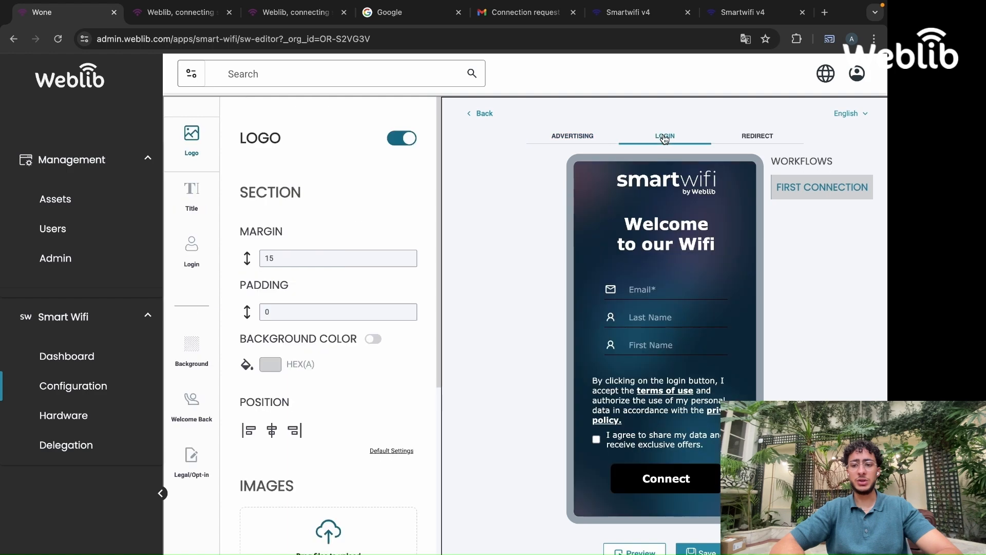
pyautogui.click(572, 137)
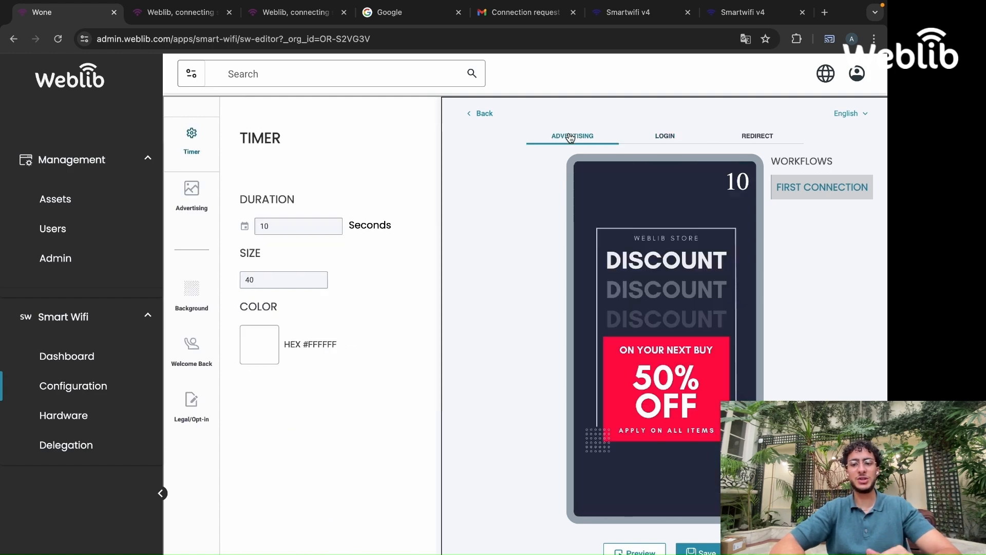
pyautogui.click(664, 137)
pyautogui.click(760, 137)
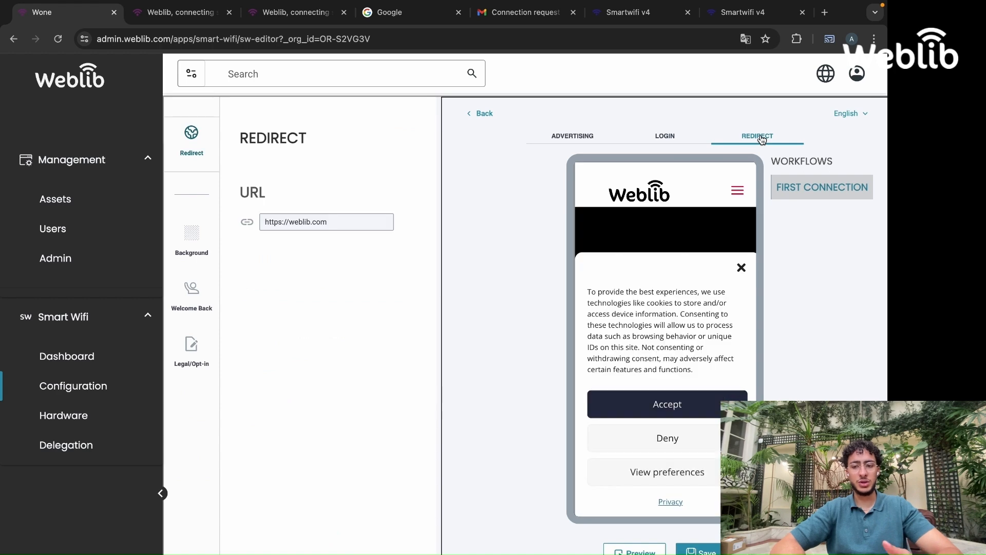
pyautogui.click(661, 137)
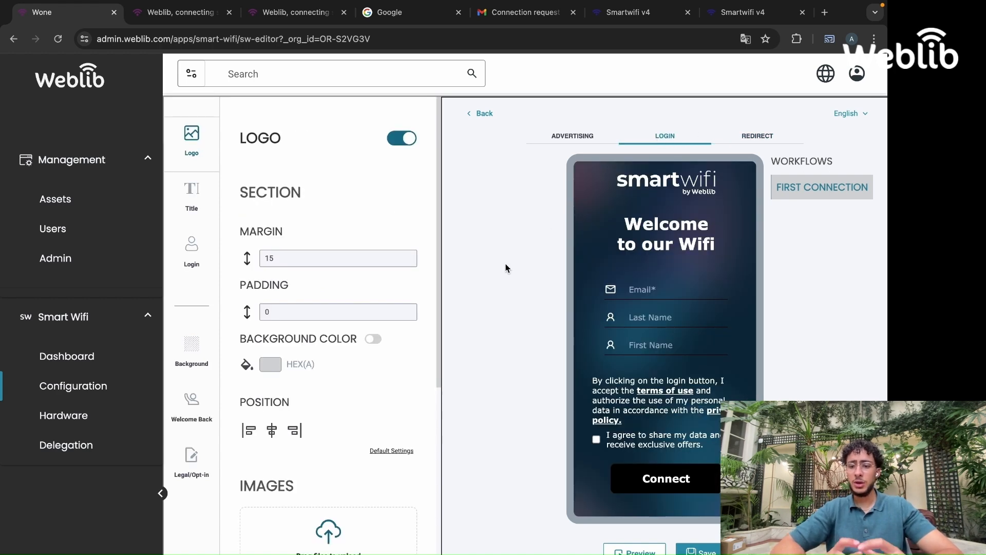
# Enable the Welcome Back workflow
pyautogui.scroll(-1, 505, 268)
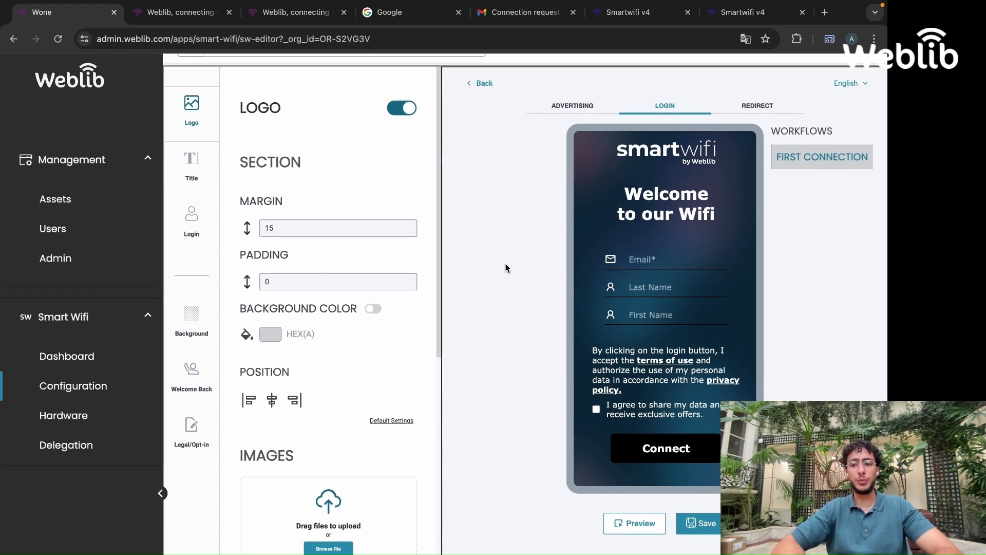
pyautogui.click(192, 371)
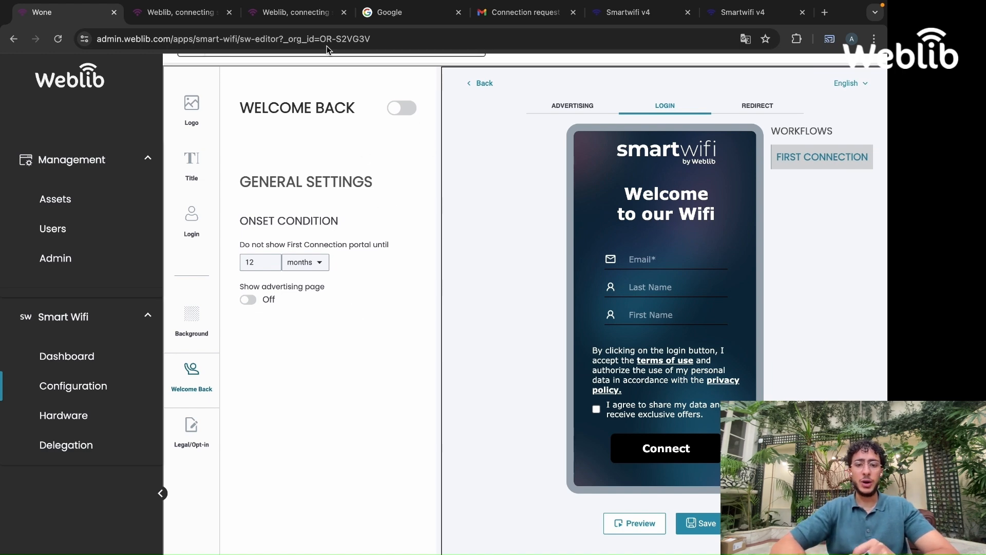
pyautogui.click(400, 112)
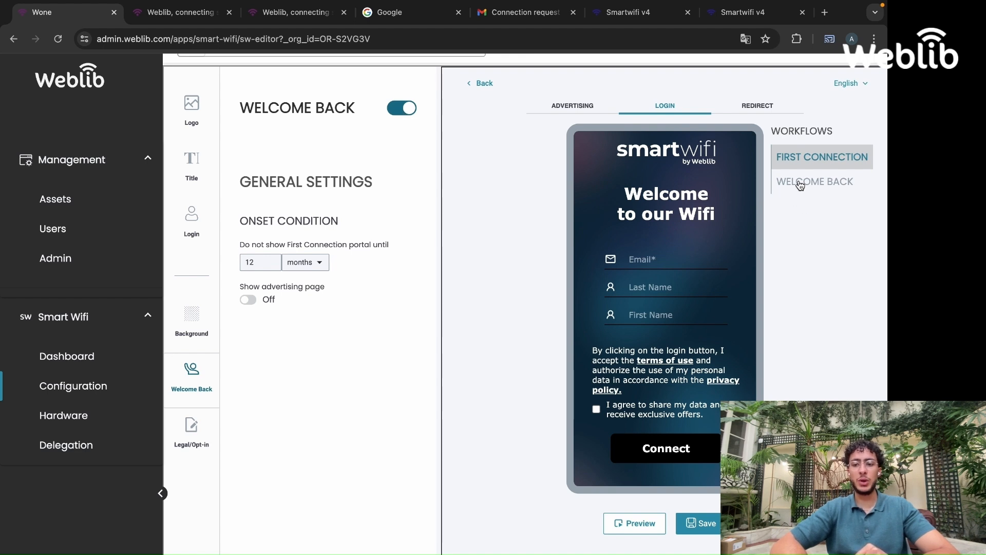
# Open the Welcome Back workflow and select the Smart-Wifi_WHITE image as its logo
pyautogui.click(799, 182)
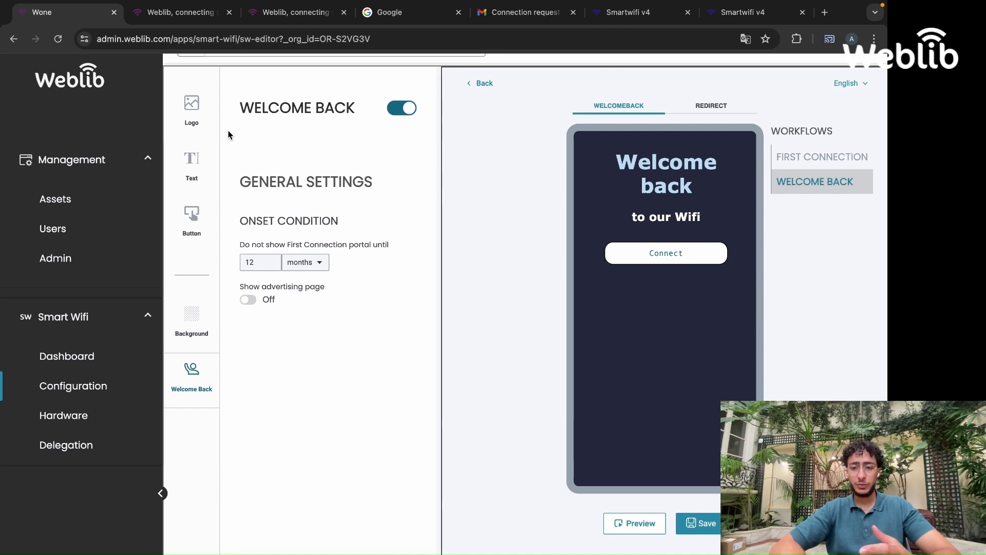
pyautogui.scroll(-1, 228, 135)
pyautogui.click(192, 96)
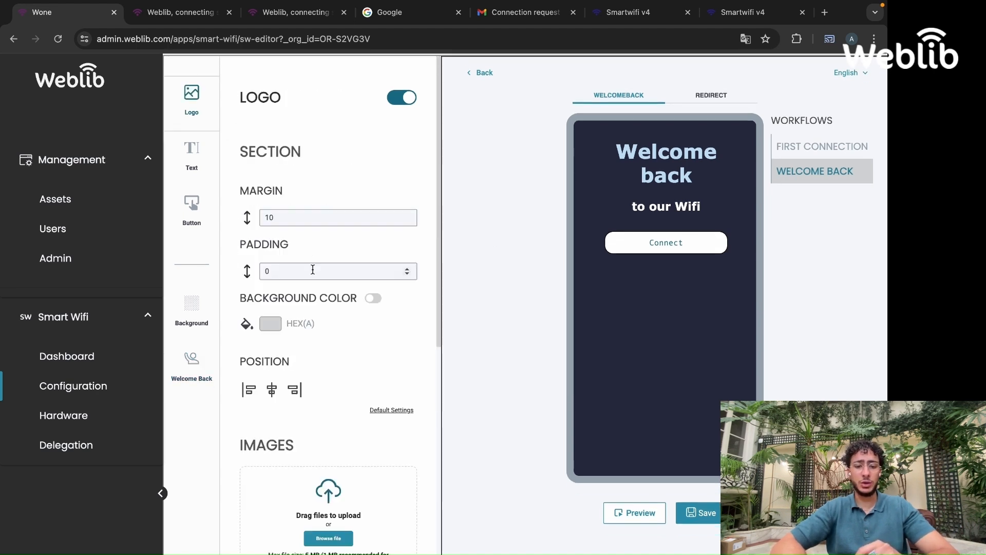
pyautogui.scroll(-6, 308, 267)
pyautogui.click(285, 319)
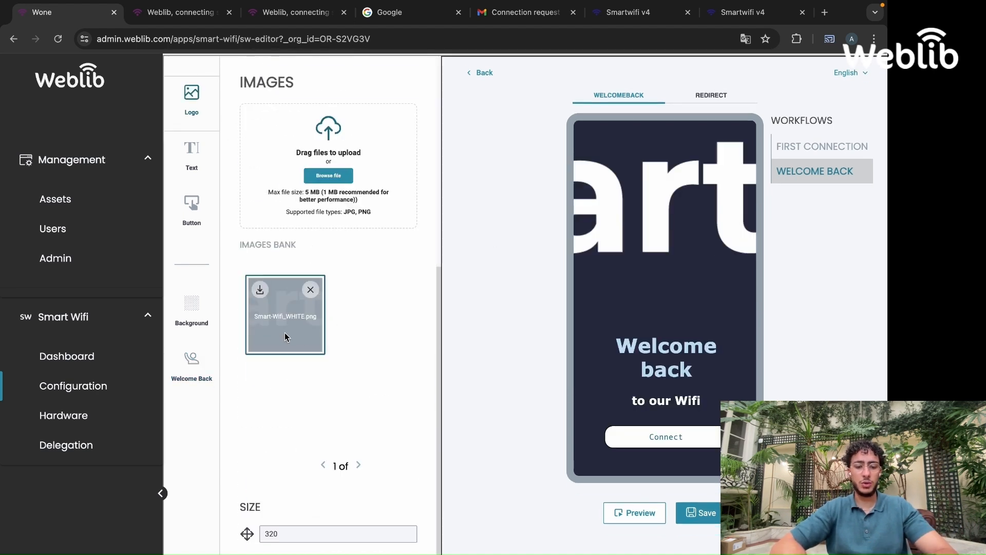
# Set the Welcome Back logo size to 160
pyautogui.scroll(-1, 321, 481)
pyautogui.click(292, 526)
pyautogui.press('BackSpace')
pyautogui.press('BackSpace')
pyautogui.press('BackSpace')
pyautogui.write('160')
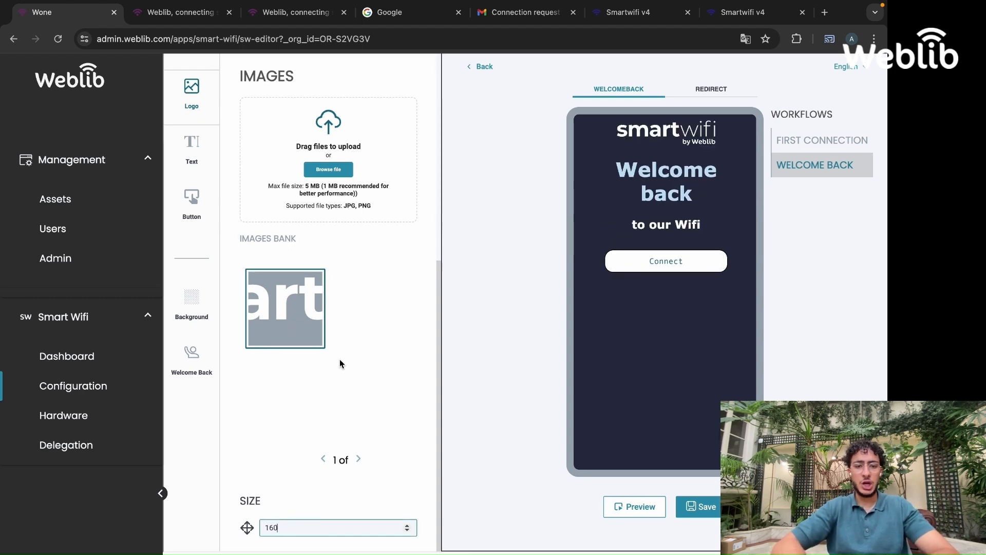
# Select all of the Welcome Back text content and set its colour to white
pyautogui.click(209, 175)
pyautogui.scroll(-4, 332, 422)
pyautogui.click(315, 373)
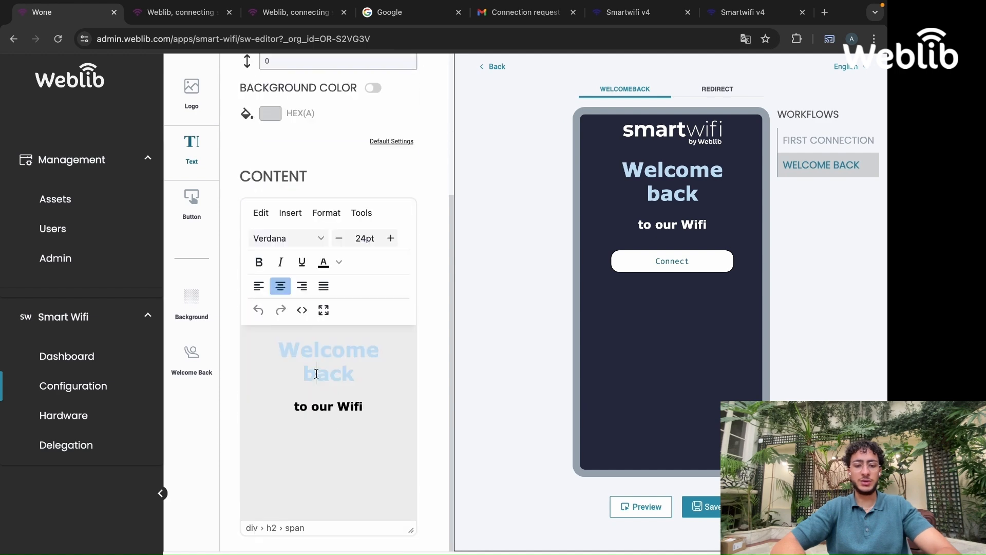
pyautogui.hotkey('ctrl', 'a')
pyautogui.click(340, 262)
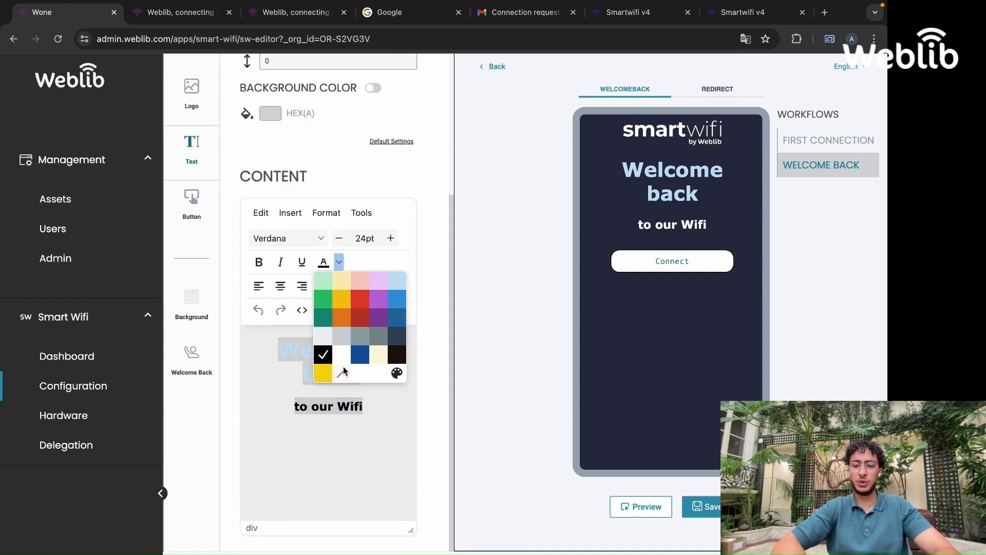
pyautogui.click(344, 368)
# Compare the Welcome Back page with the First Connection login page
pyautogui.click(193, 201)
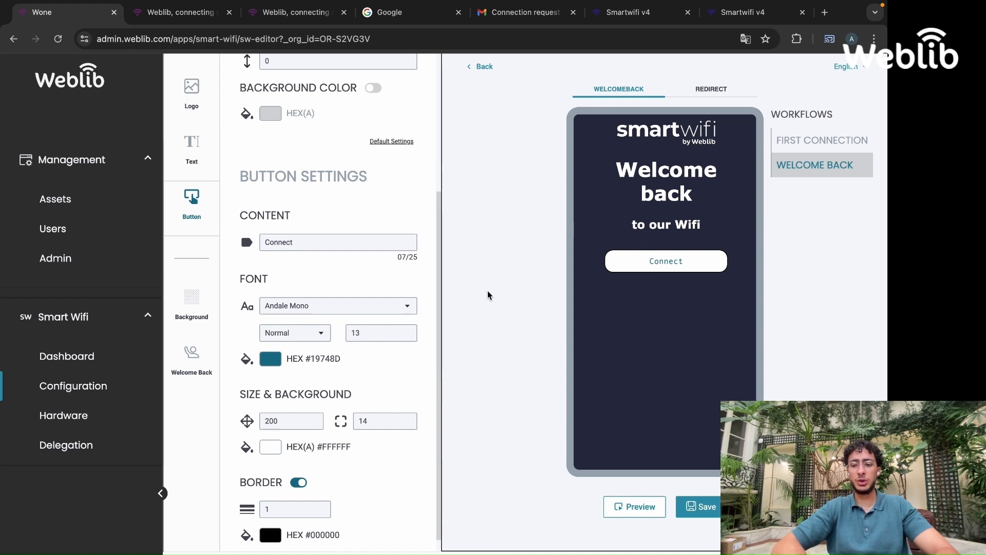
pyautogui.scroll(1, 440, 303)
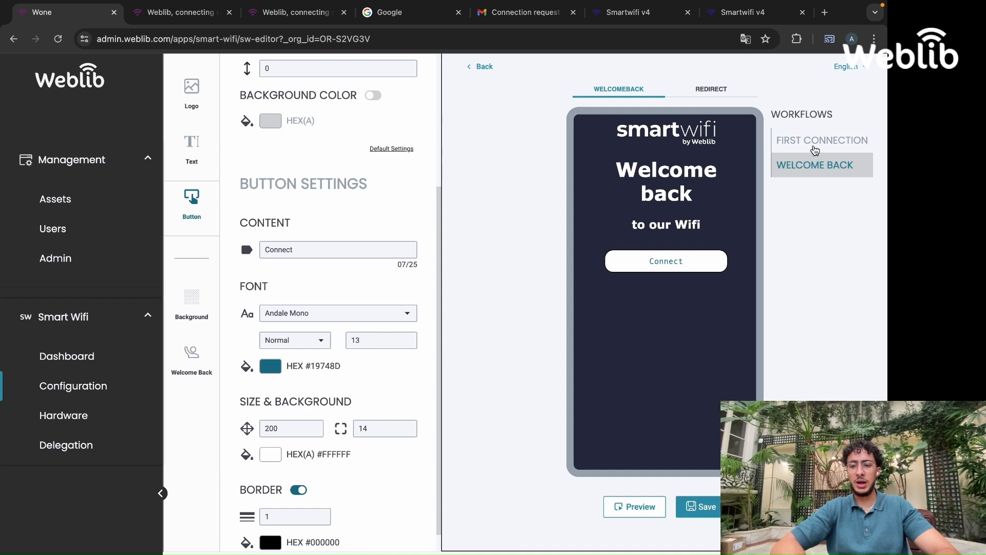
pyautogui.click(814, 148)
pyautogui.click(653, 87)
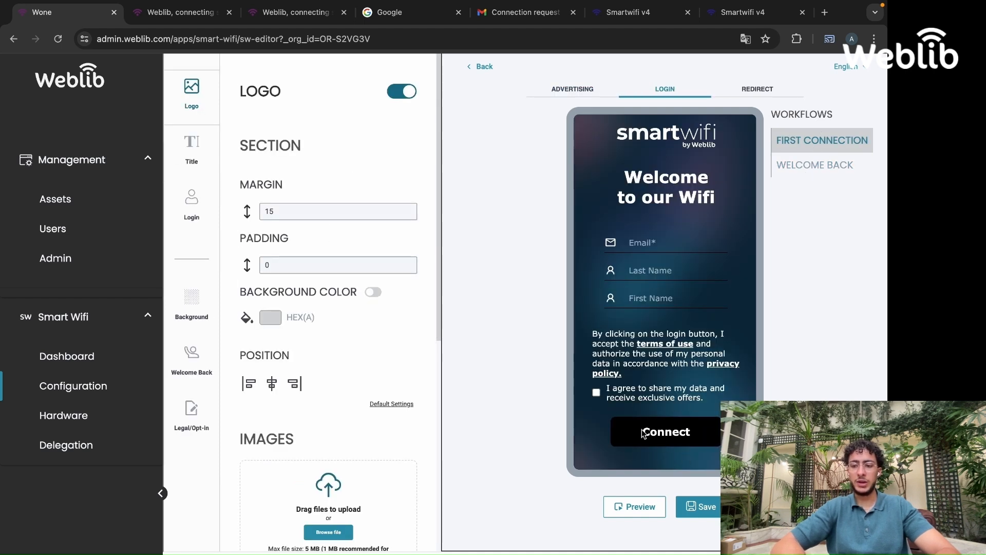
pyautogui.click(813, 166)
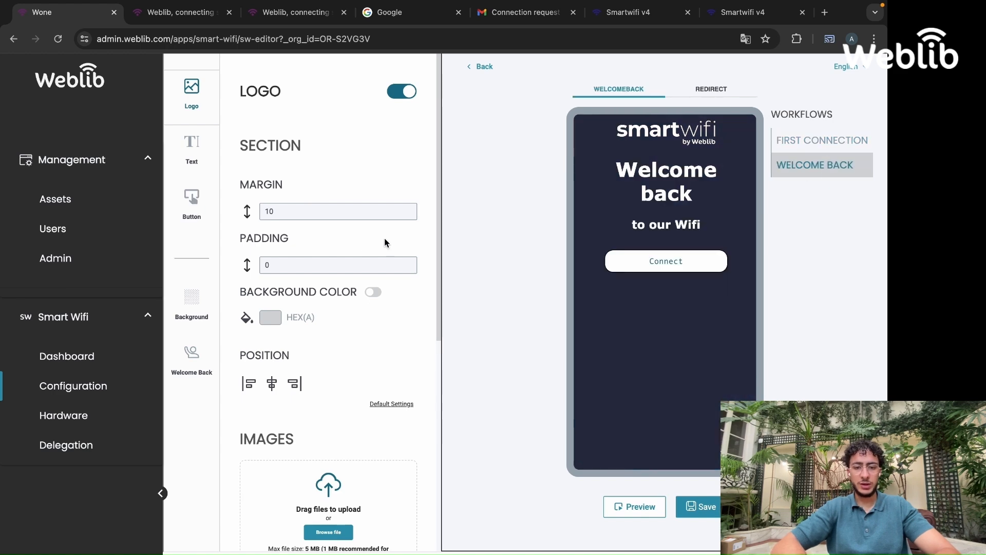
pyautogui.click(191, 203)
# Set the Welcome Back button font to Verdana
pyautogui.scroll(-4, 318, 262)
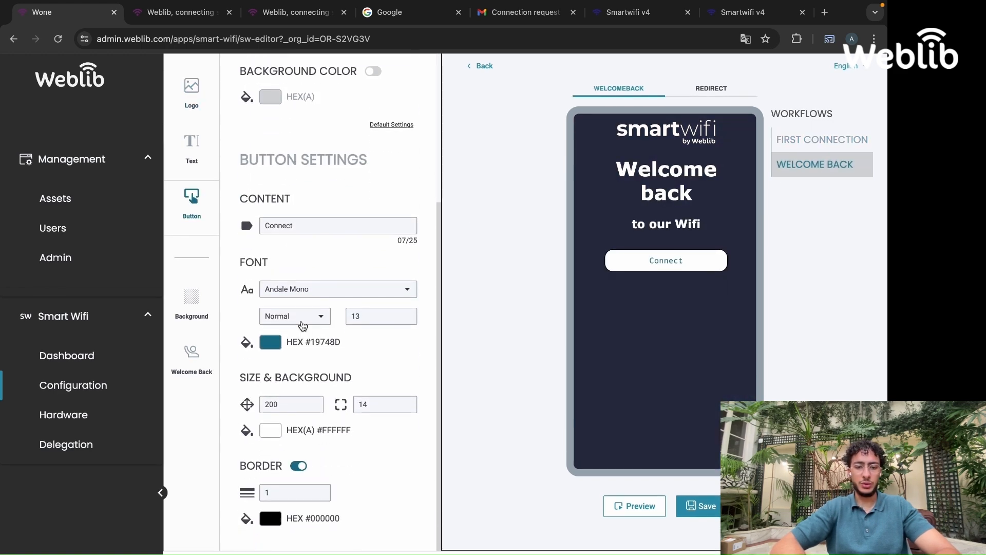
pyautogui.click(308, 289)
pyautogui.scroll(-5, 309, 386)
pyautogui.click(306, 389)
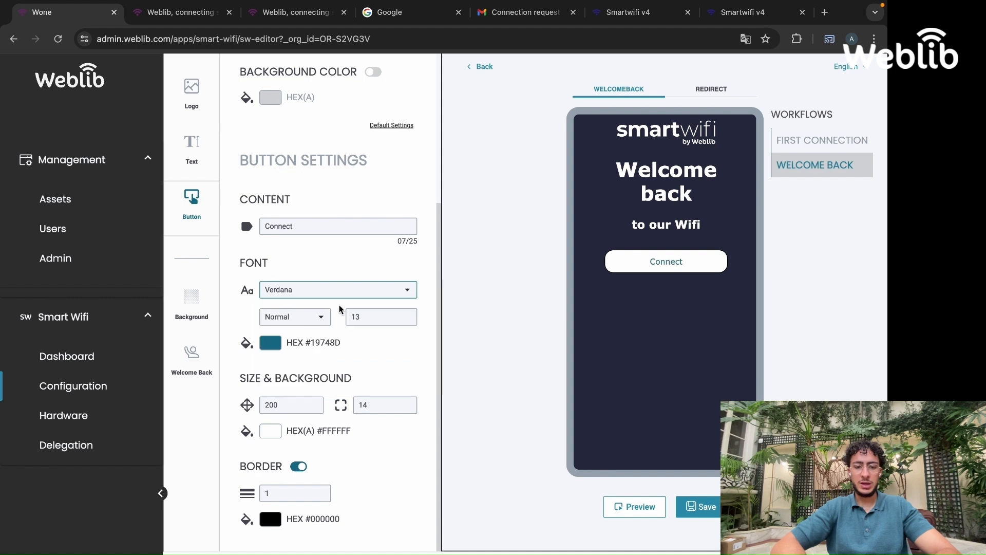
# Set the button font colour to white
pyautogui.click(272, 346)
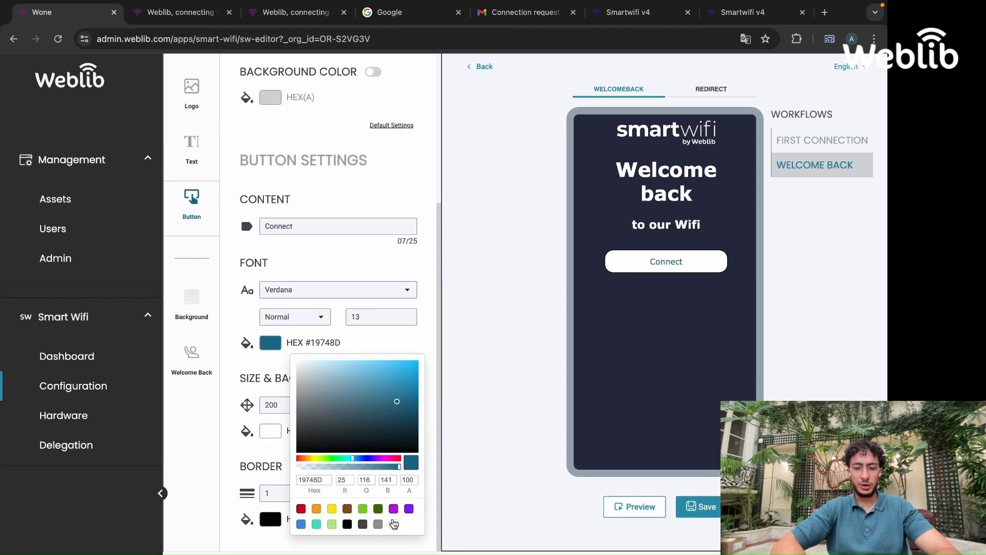
pyautogui.click(393, 524)
pyautogui.click(372, 352)
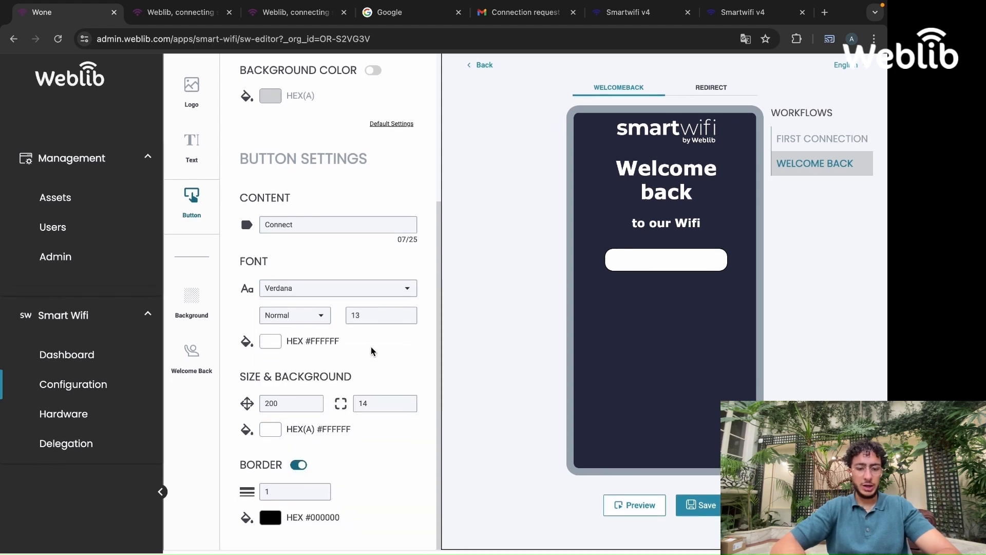
# Set the button background colour to black
pyautogui.click(268, 430)
pyautogui.scroll(-2, 372, 455)
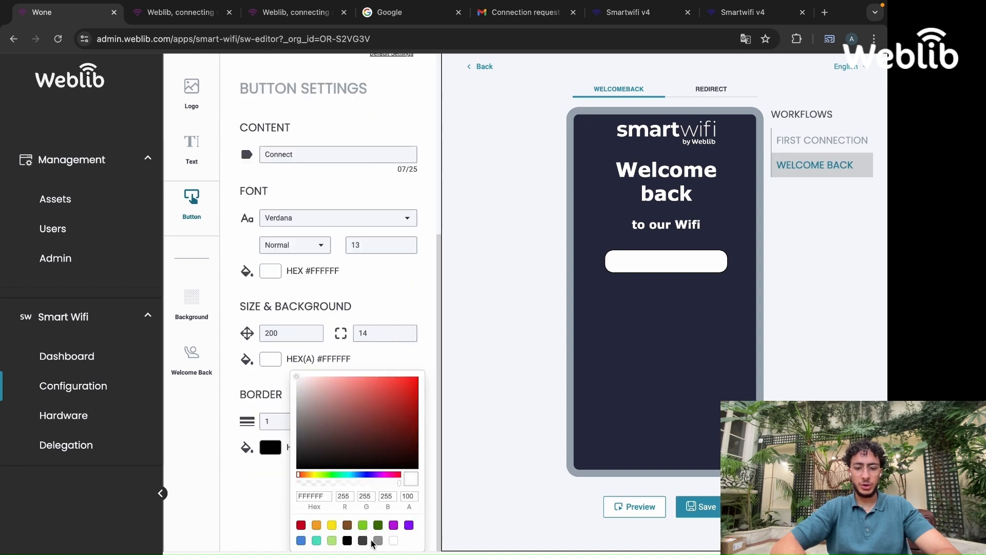
pyautogui.click(349, 537)
# Set the button's corner radius to 7
pyautogui.click(385, 332)
pyautogui.press('BackSpace')
pyautogui.press('BackSpace')
pyautogui.write('7')
pyautogui.click(511, 368)
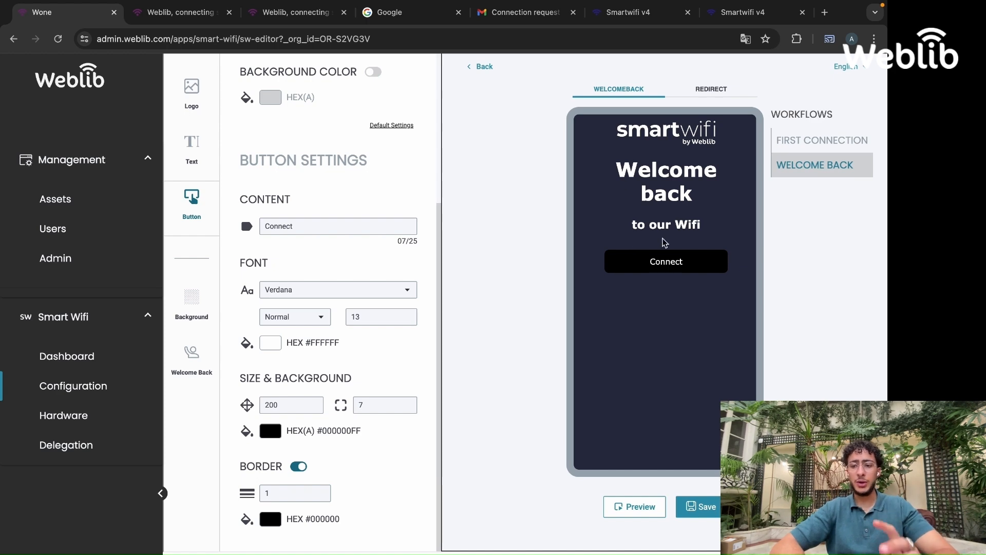
# Compare the restyled Welcome Back page with the First Connection login page again
pyautogui.click(813, 140)
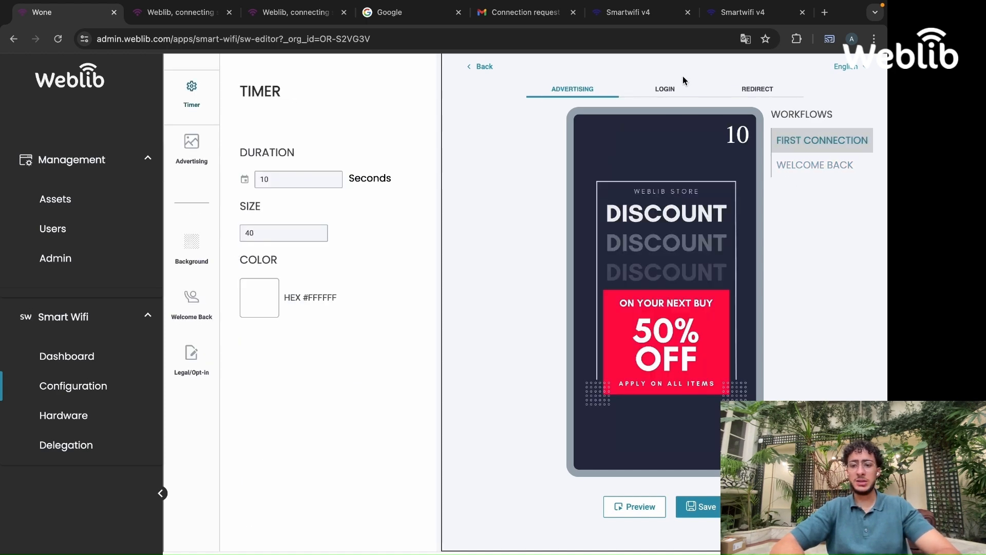
pyautogui.click(669, 88)
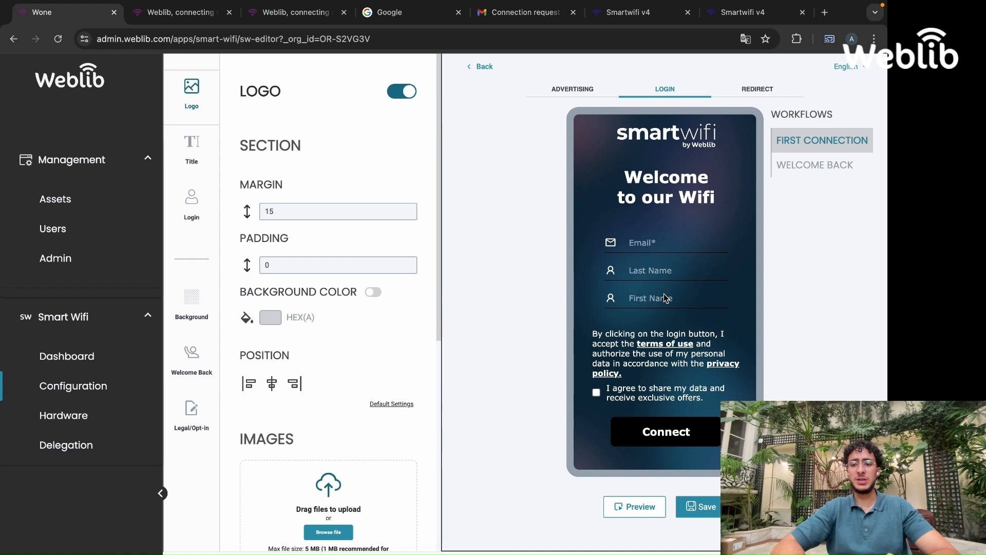
pyautogui.click(805, 173)
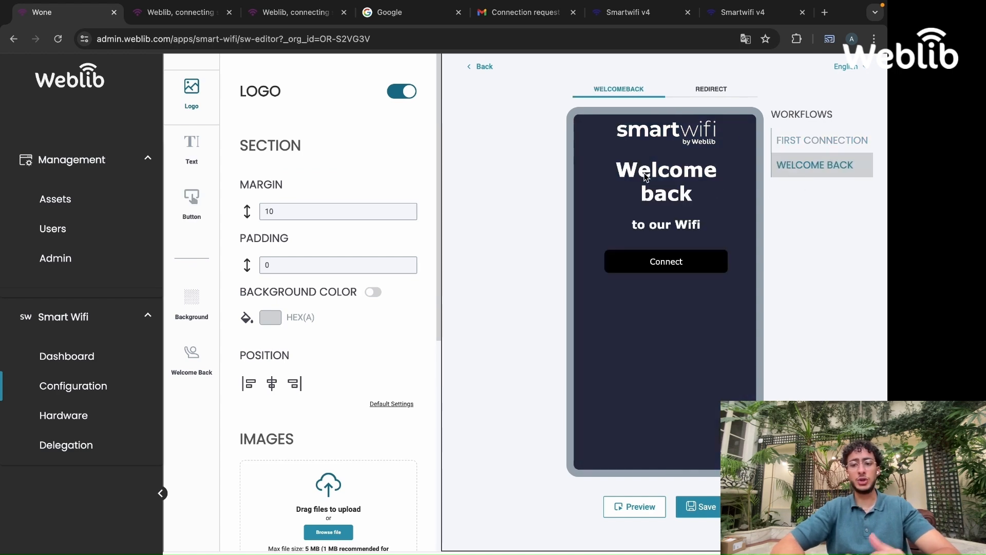
# Apply the image from the images bank as the Welcome Back page background
pyautogui.click(204, 316)
pyautogui.click(365, 212)
pyautogui.scroll(-5, 350, 386)
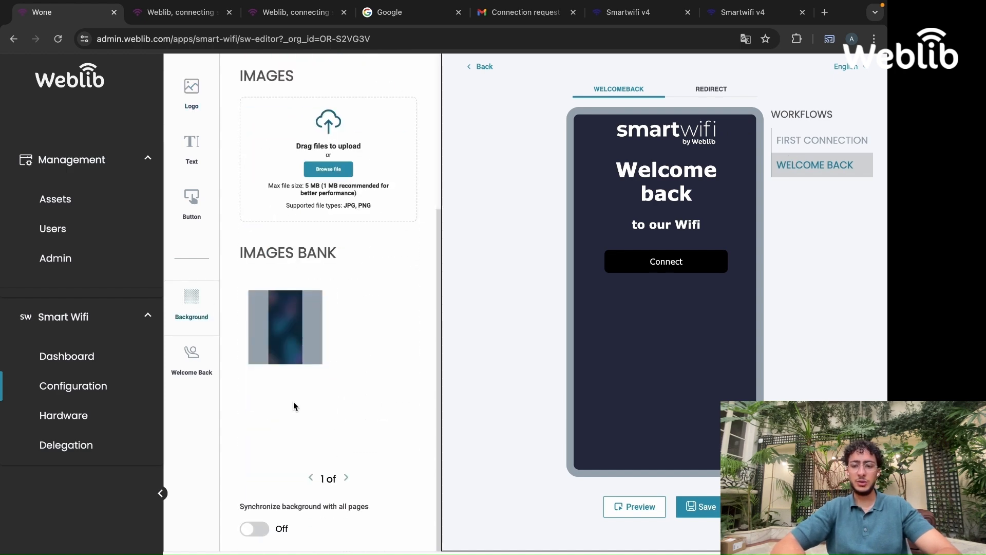
pyautogui.click(276, 354)
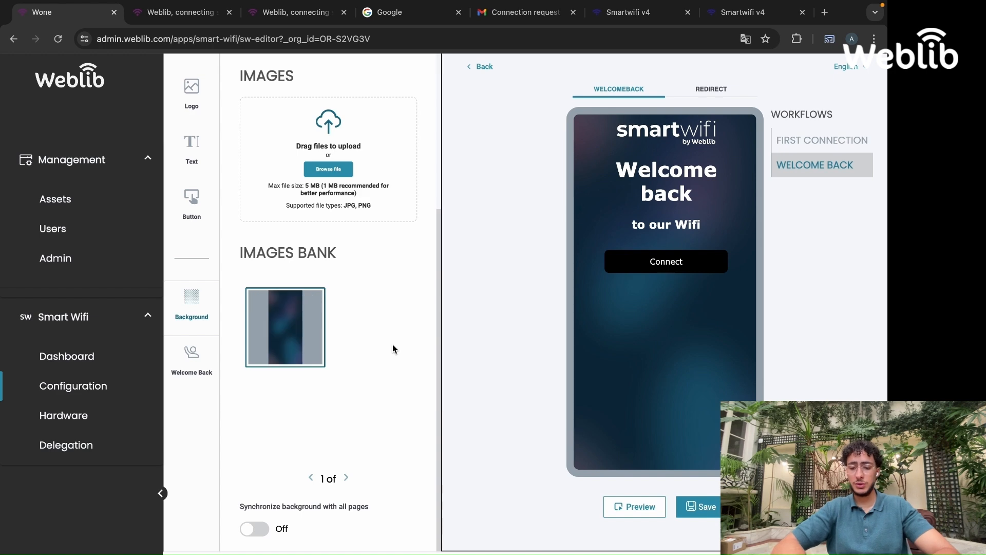
# Save the Welcome Back workflow and open the portal preview
pyautogui.click(701, 506)
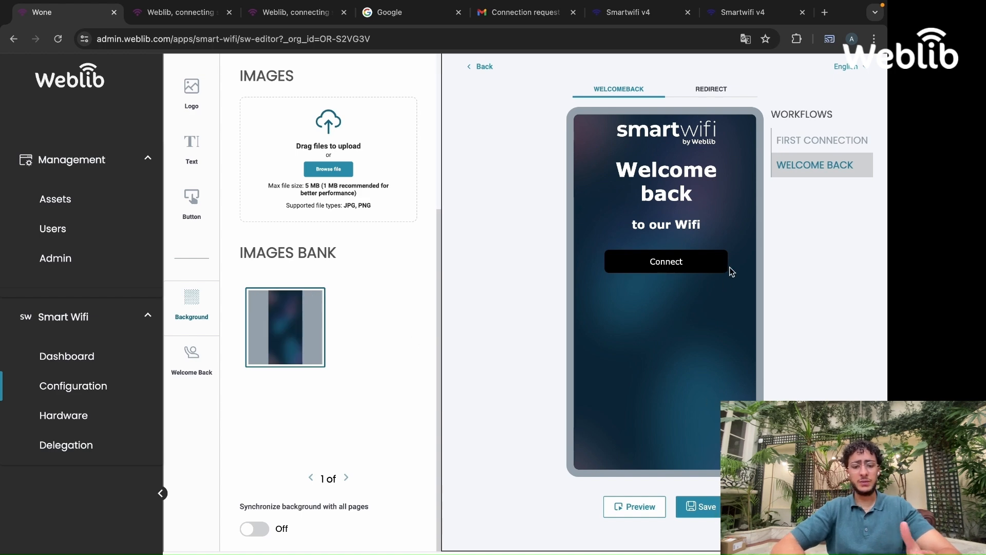
pyautogui.click(412, 470)
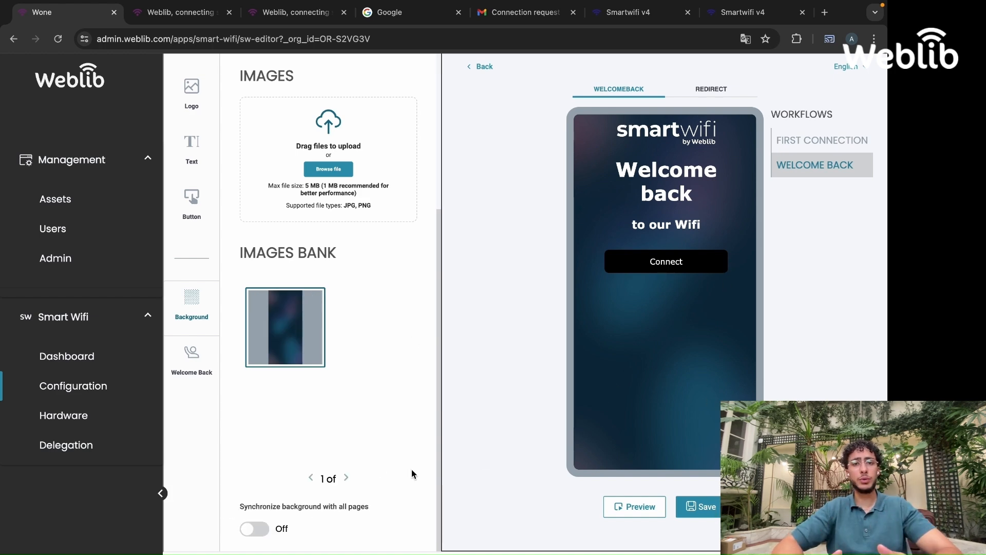
pyautogui.click(618, 509)
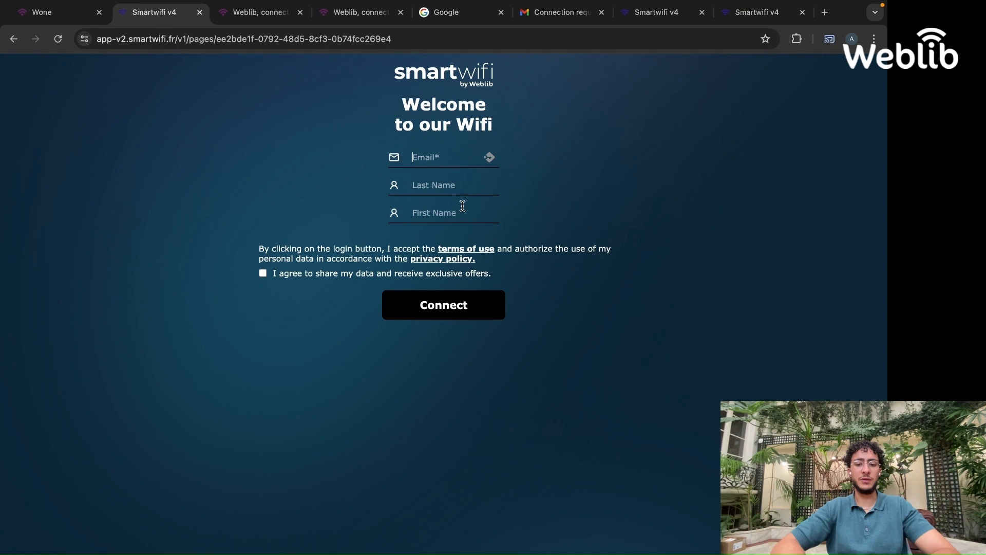
# Try connecting from the preview login page with empty fields, then dismiss the alert
pyautogui.click(447, 308)
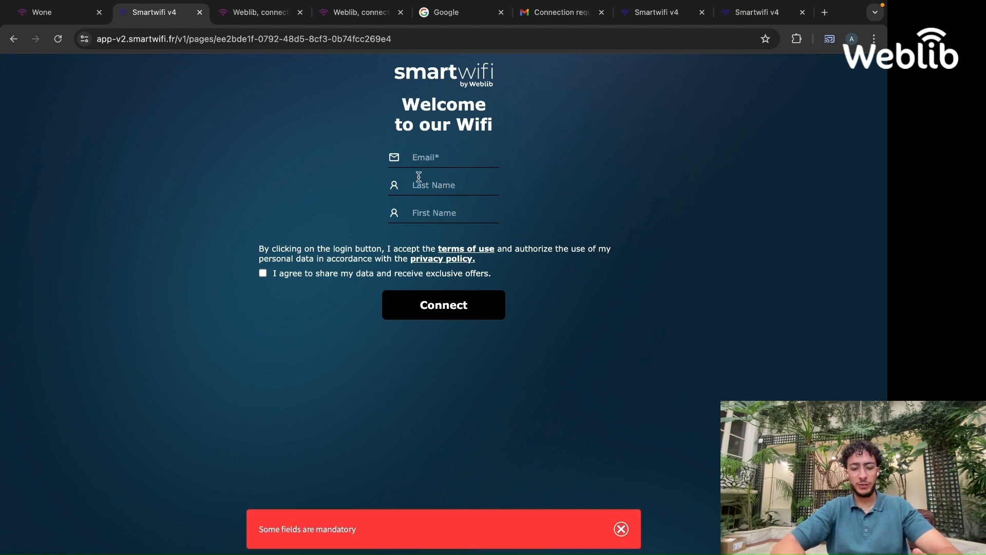
pyautogui.click(621, 530)
# Fill the preview form's email, last name and first name fields with test values and submit it
pyautogui.click(419, 158)
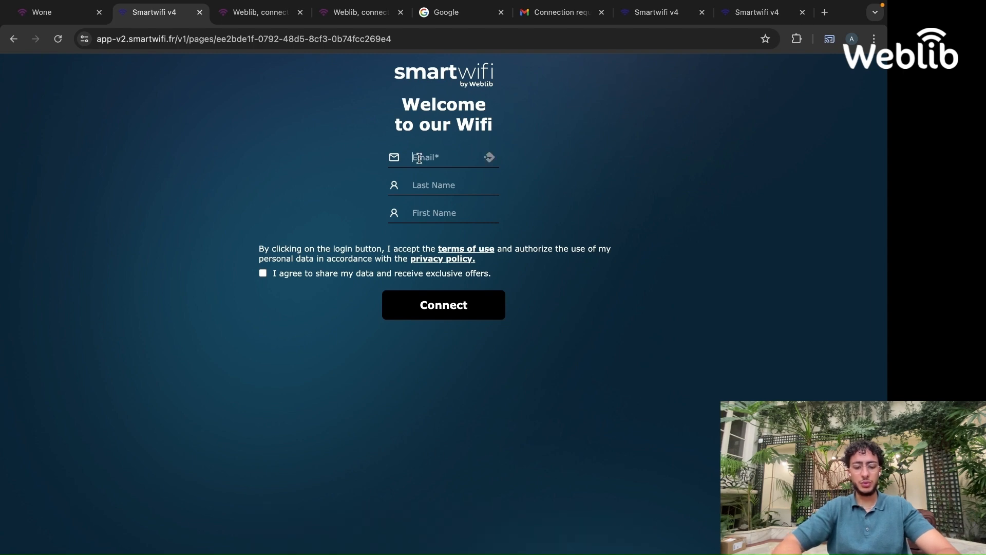
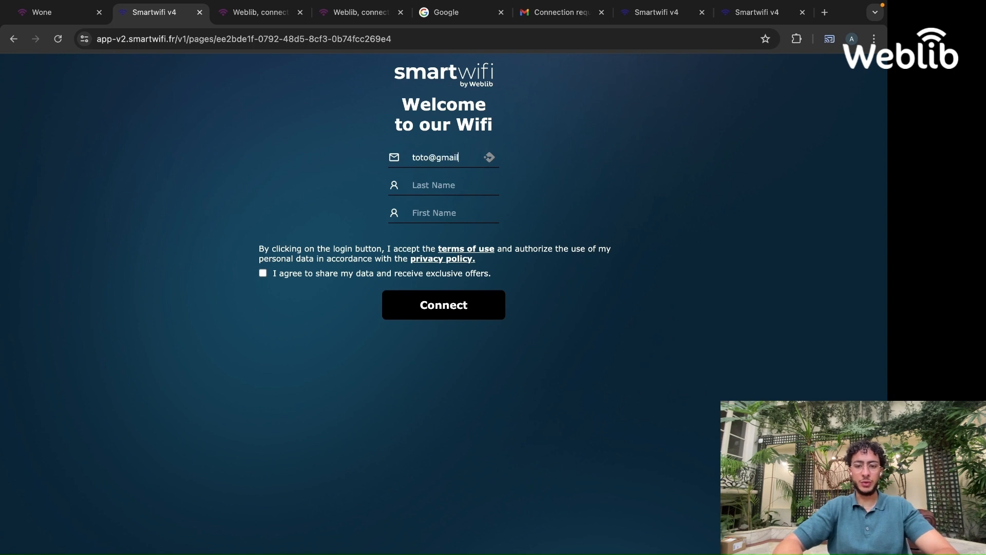
pyautogui.press('Tab')
pyautogui.click(457, 303)
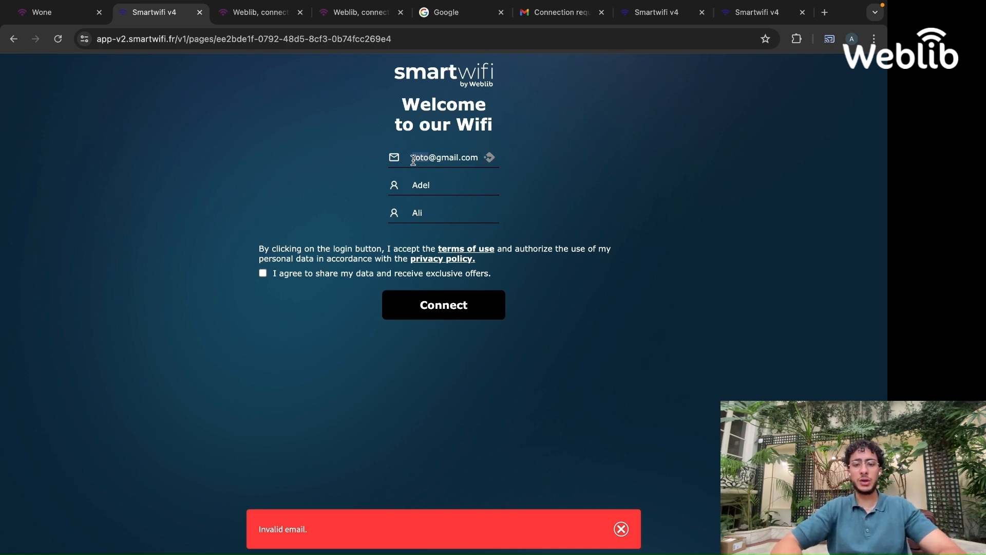
# Correct the email address in the preview form and submit the login again
pyautogui.write('adel')
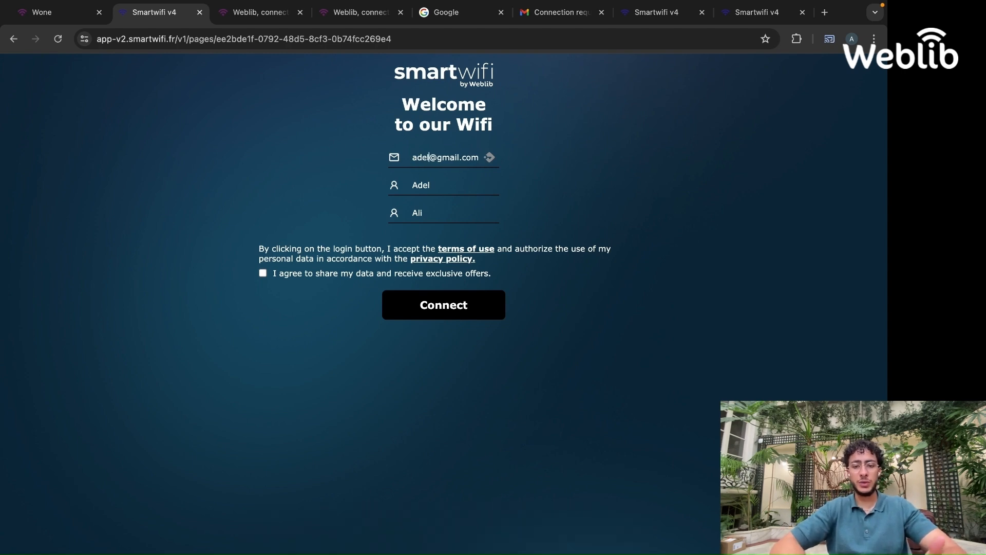
pyautogui.click(426, 306)
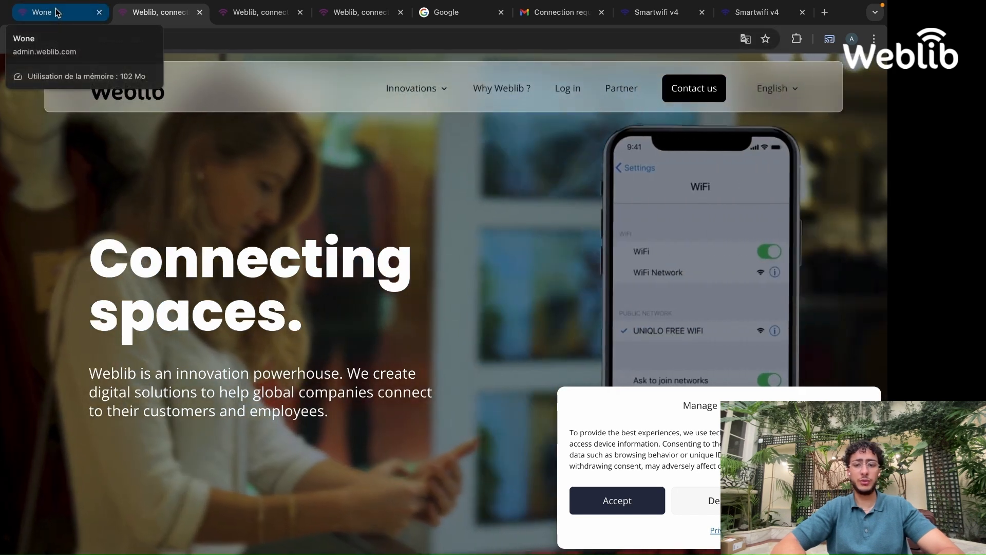
# Return to the editor and switch the First Connection login page to Sponsoring authentication
pyautogui.click(56, 13)
pyautogui.click(818, 141)
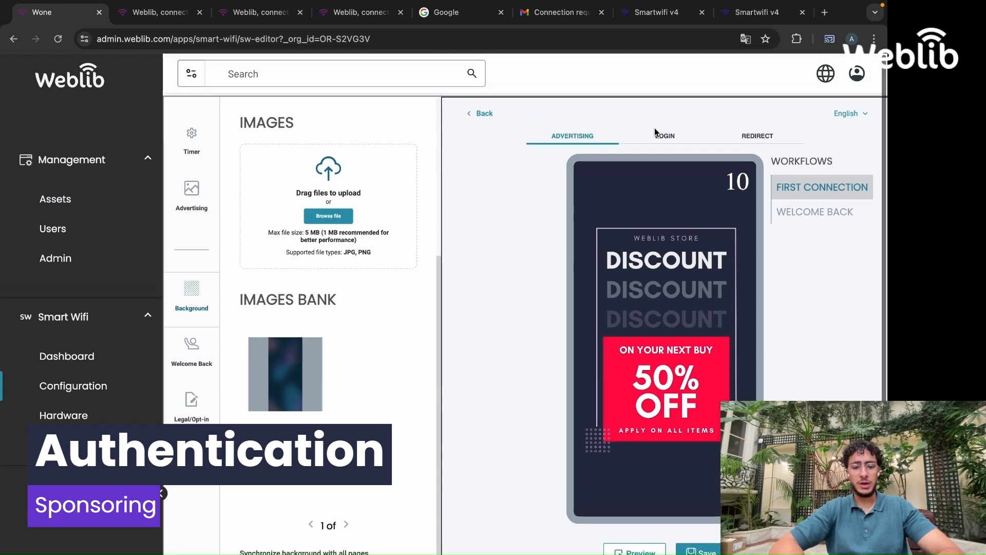
pyautogui.click(659, 134)
pyautogui.click(192, 208)
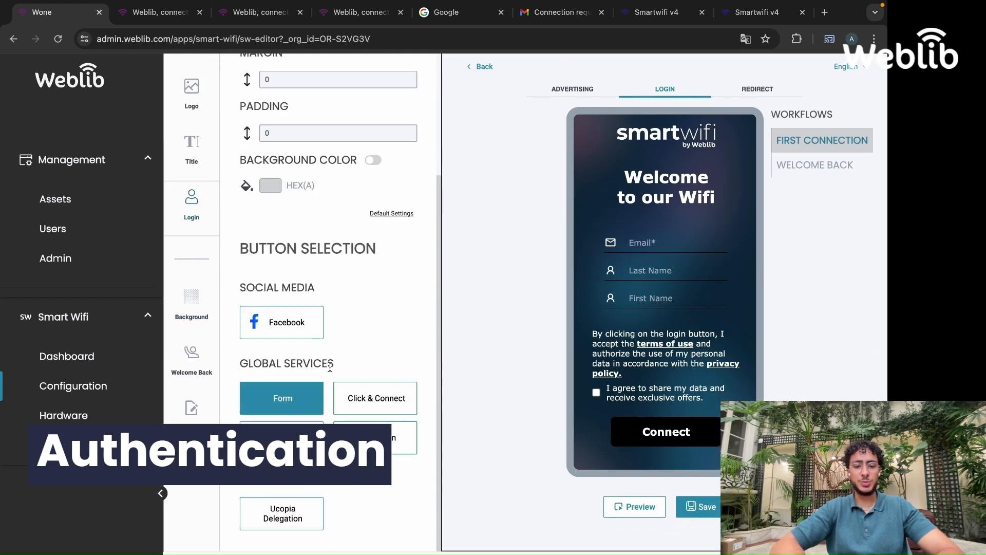
pyautogui.click(296, 434)
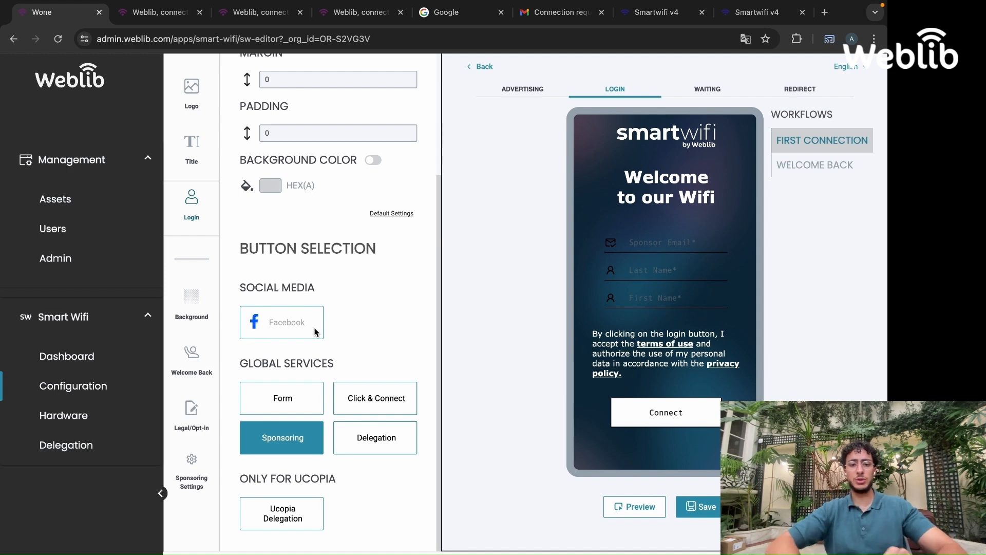
pyautogui.click(284, 439)
# Add an Email field to the sponsoring login form's customized fields
pyautogui.click(318, 142)
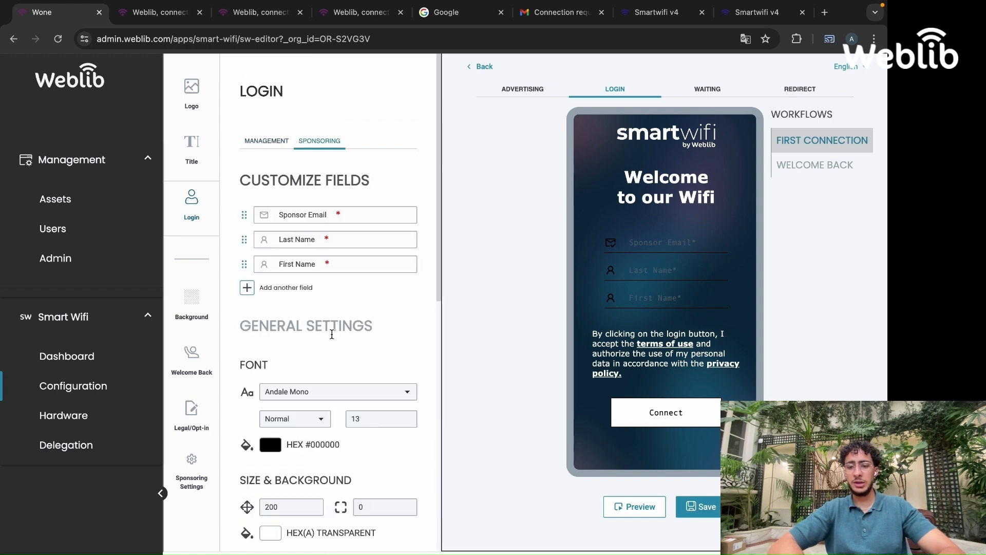
pyautogui.click(262, 289)
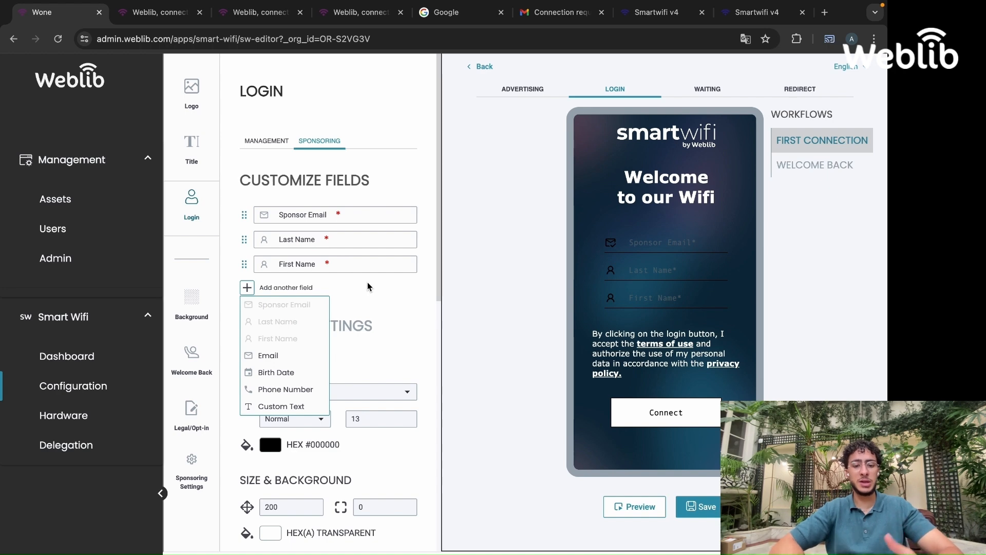
pyautogui.click(289, 355)
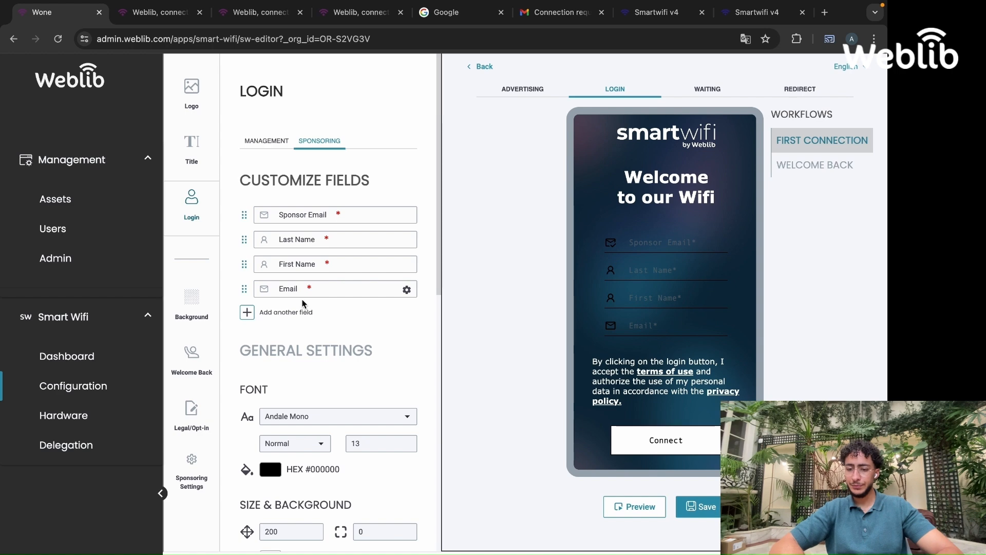
# Set the login form fields' font to Verdana and their font colour to white
pyautogui.scroll(-3, 371, 345)
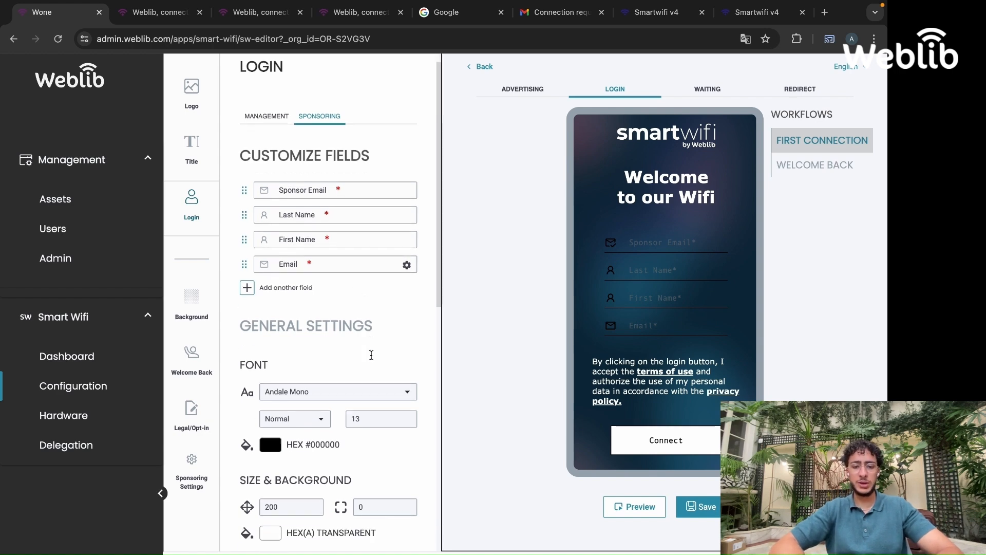
pyautogui.click(360, 292)
pyautogui.scroll(-5, 342, 362)
pyautogui.click(324, 386)
pyautogui.scroll(-2, 274, 259)
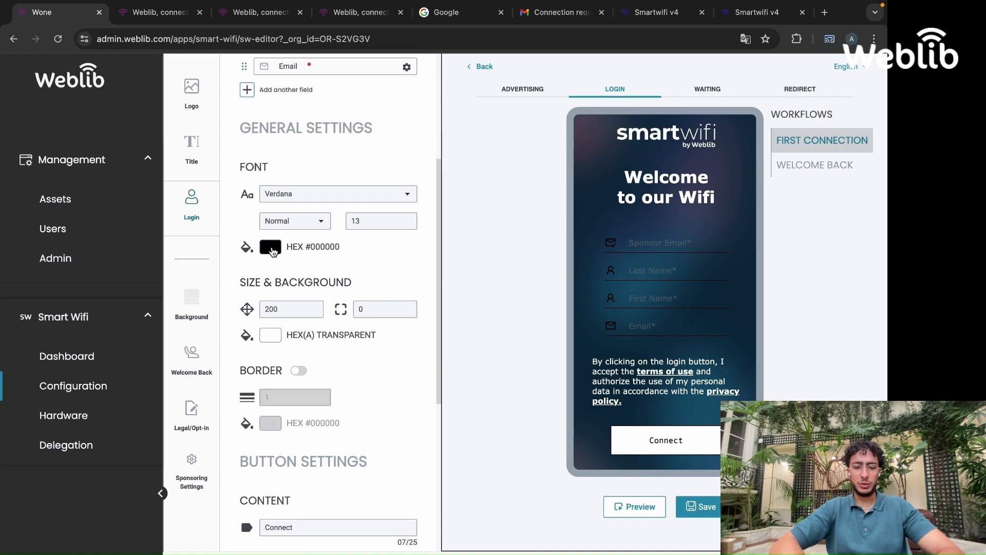
pyautogui.click(272, 250)
pyautogui.click(393, 428)
pyautogui.click(399, 242)
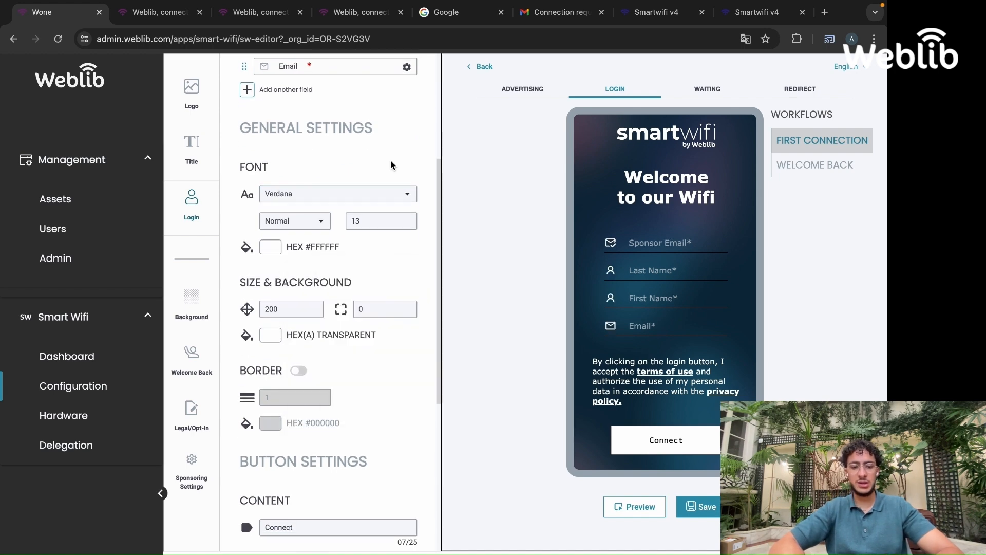
# Set the login button font to Verdana and its font colour to white
pyautogui.scroll(-6, 359, 334)
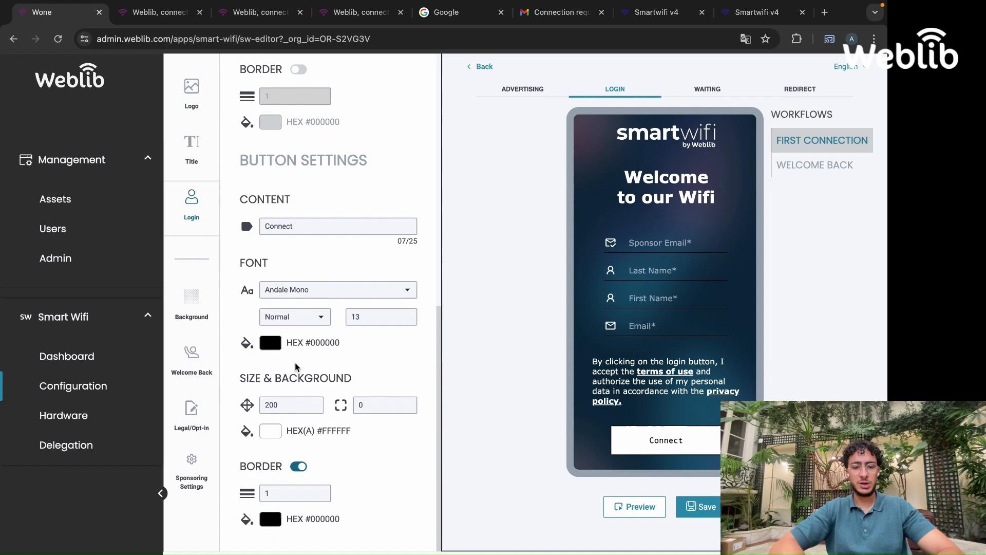
pyautogui.click(308, 291)
pyautogui.scroll(-5, 307, 380)
pyautogui.click(307, 387)
pyautogui.click(271, 343)
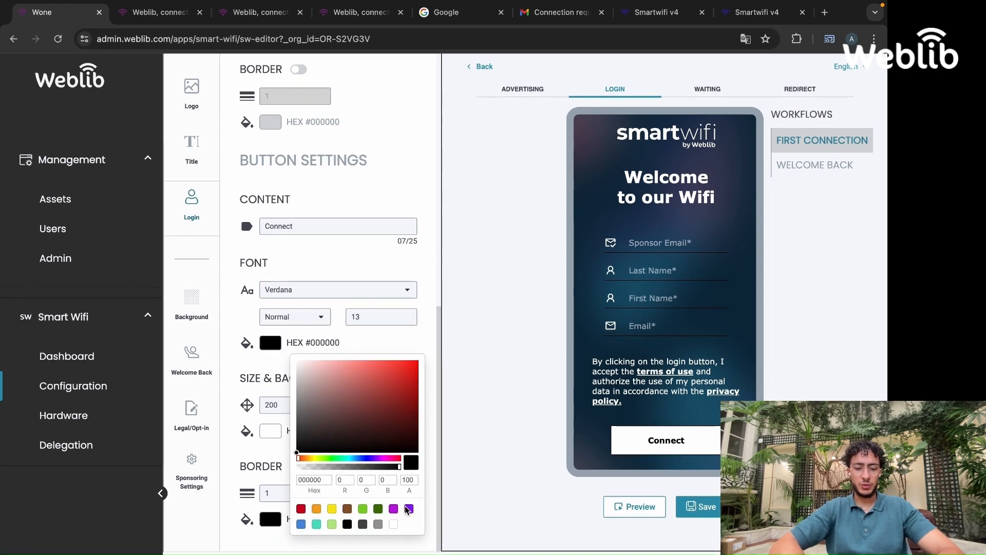
pyautogui.click(394, 524)
# Set the login button background colour to black
pyautogui.click(270, 430)
pyautogui.scroll(-2, 368, 492)
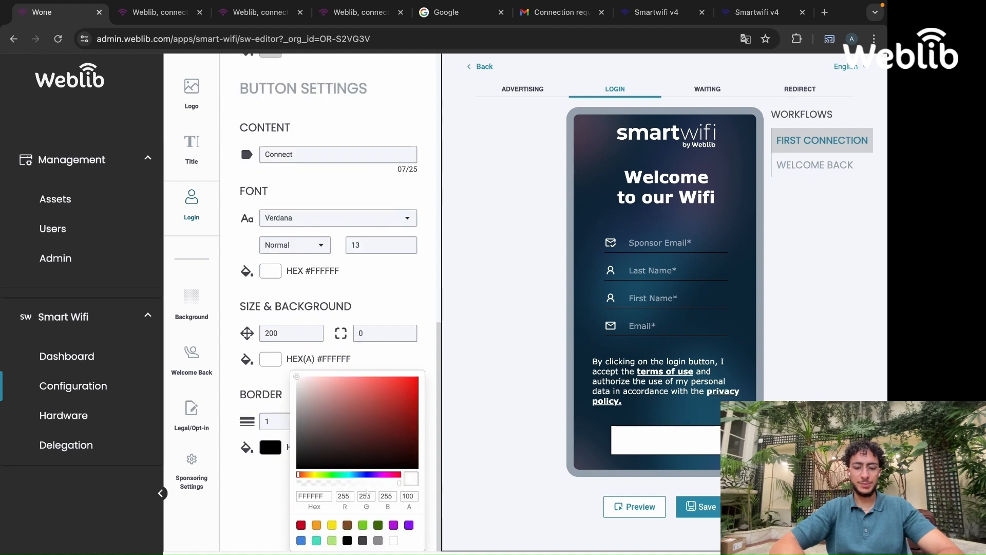
pyautogui.click(347, 541)
# Set the login button's corner radius to 7
pyautogui.click(382, 362)
pyautogui.scroll(2, 370, 406)
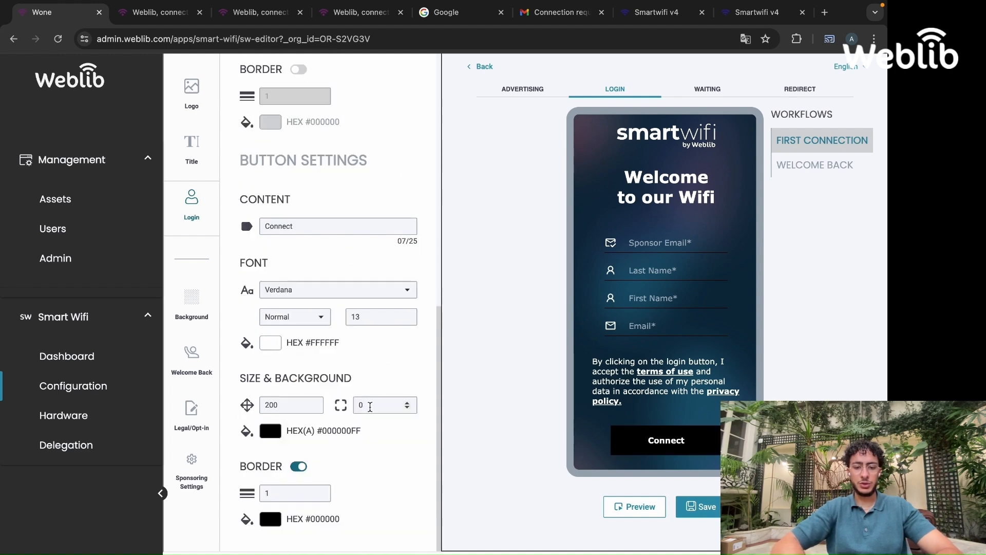
pyautogui.write('7')
pyautogui.click(485, 361)
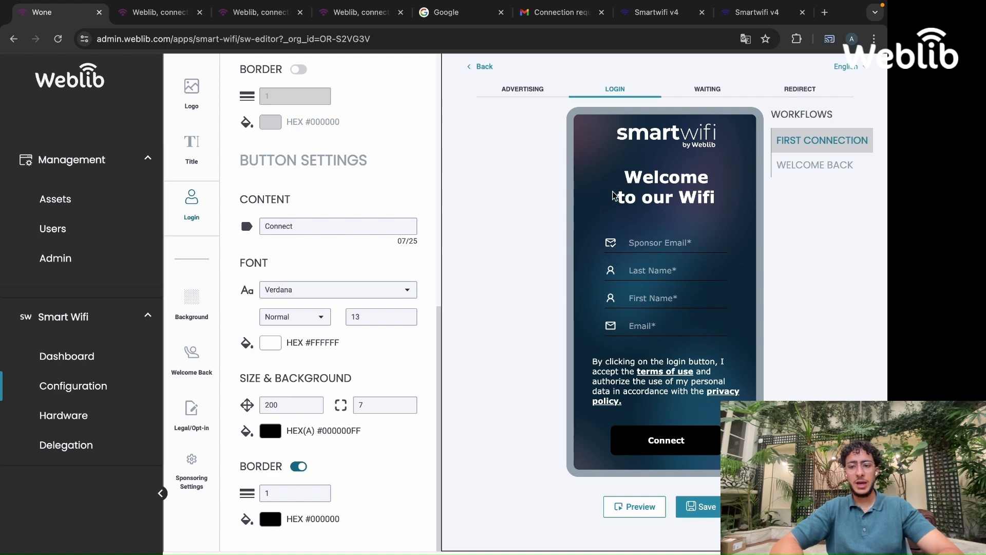
# On the Waiting page, use the images-bank picture as the logo and set its size to 160
pyautogui.click(708, 90)
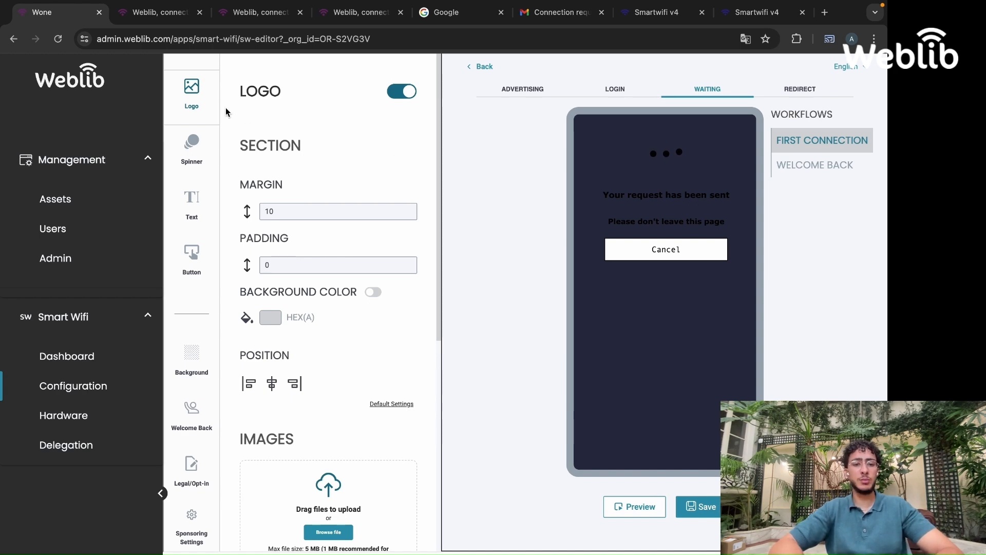
pyautogui.scroll(-7, 232, 195)
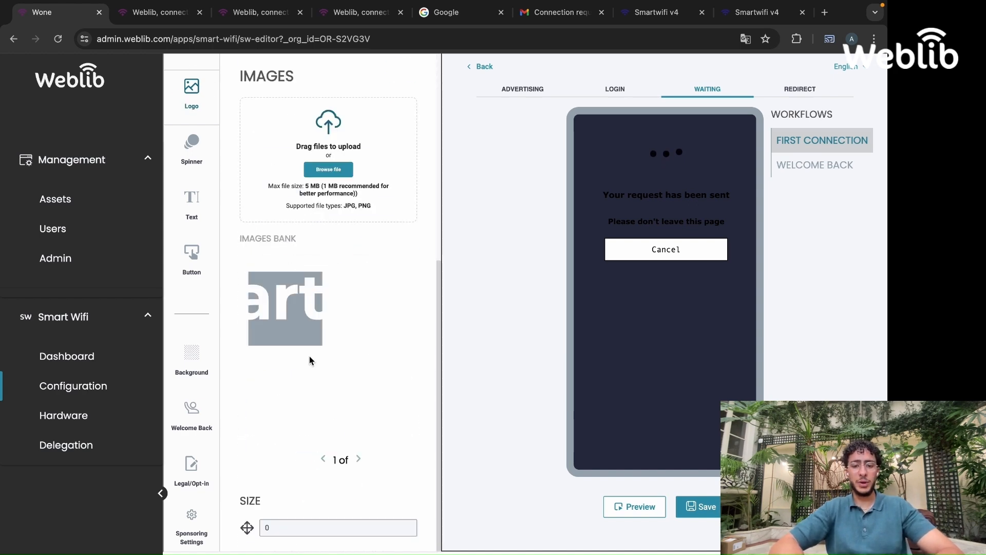
pyautogui.click(291, 328)
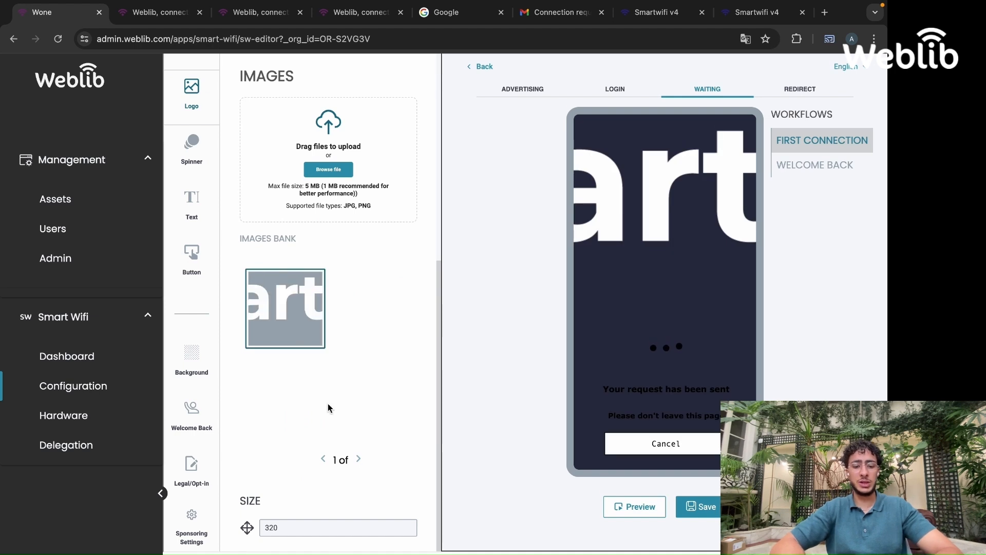
pyautogui.click(291, 524)
pyautogui.press('BackSpace')
pyautogui.press('BackSpace')
pyautogui.press('BackSpace')
pyautogui.write('160')
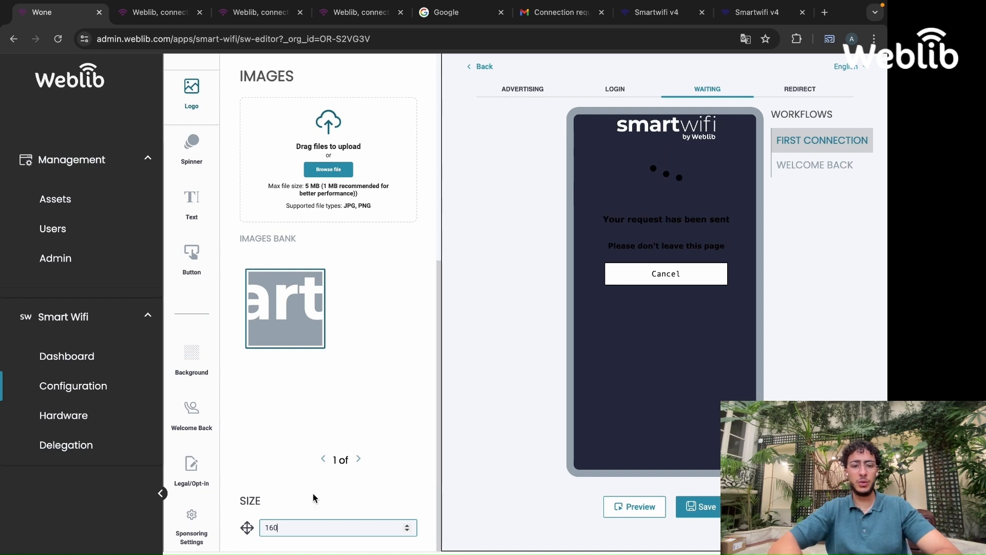
# Set the Waiting page spinner colour to white
pyautogui.click(199, 151)
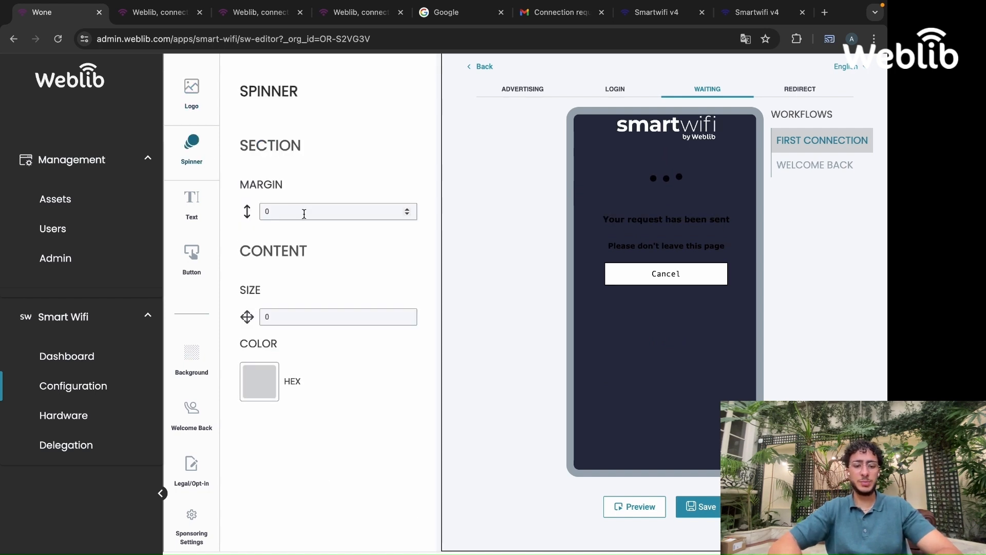
pyautogui.click(264, 381)
pyautogui.scroll(-1, 343, 411)
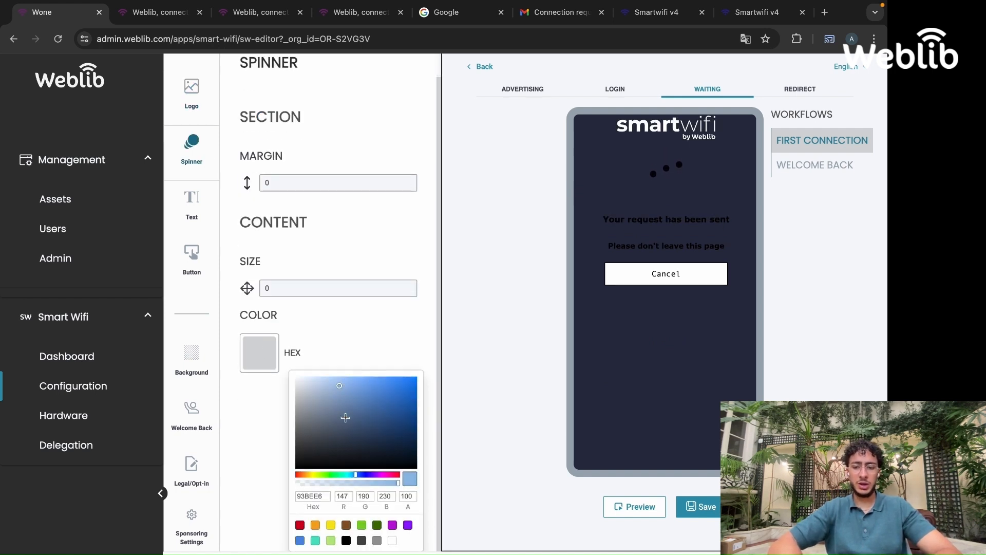
pyautogui.click(393, 540)
pyautogui.click(374, 224)
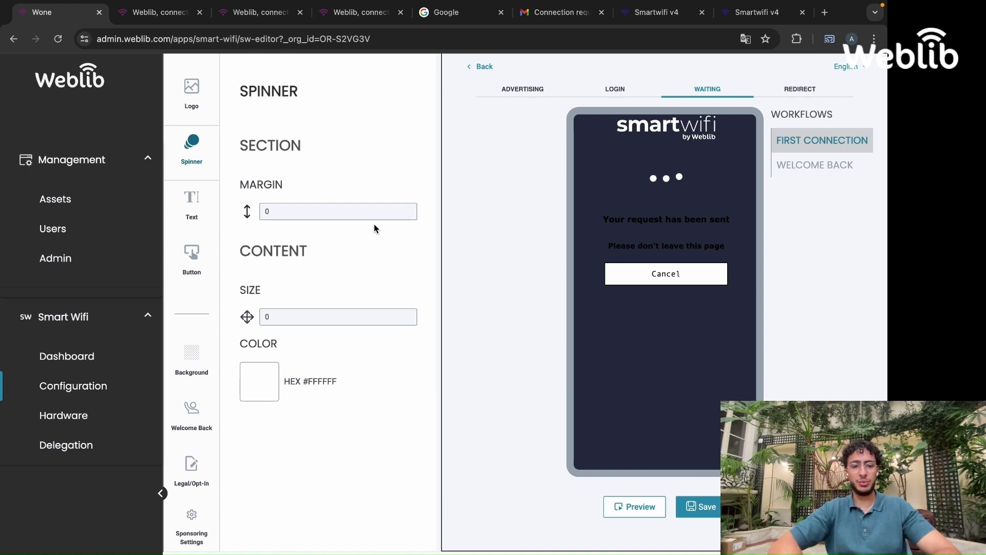
# Set the Waiting page text colour to white
pyautogui.click(191, 203)
pyautogui.scroll(-4, 339, 452)
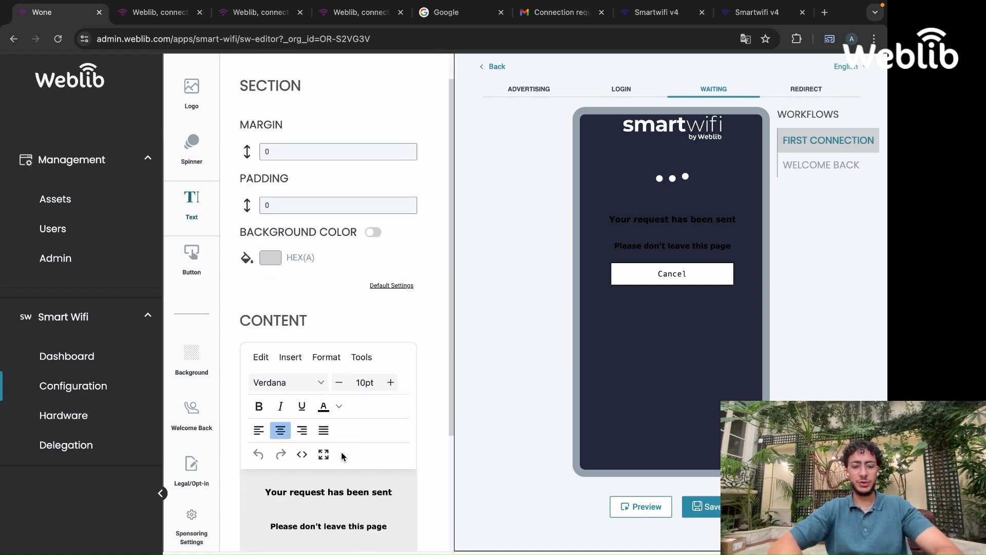
pyautogui.hotkey('ctrl', 'a')
pyautogui.click(339, 262)
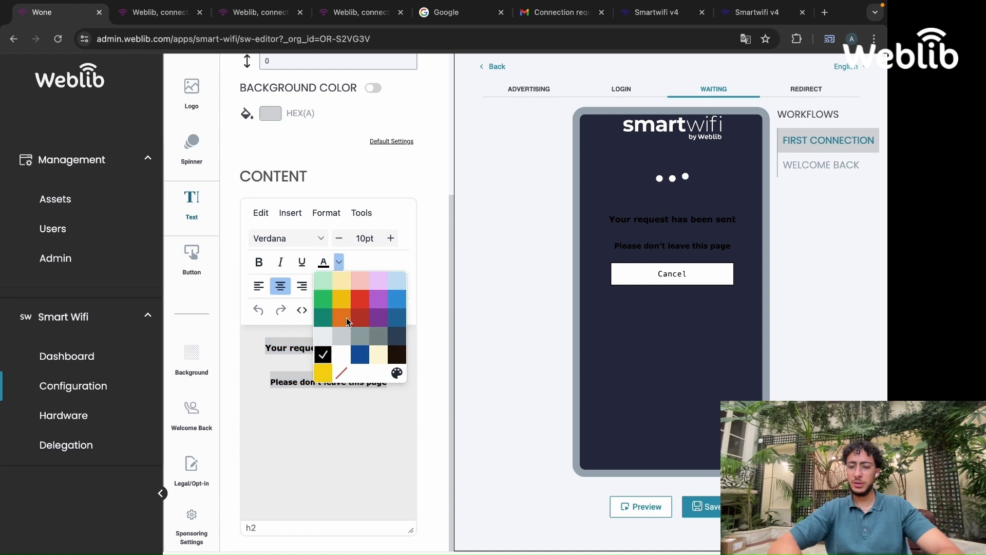
pyautogui.click(342, 355)
pyautogui.click(327, 465)
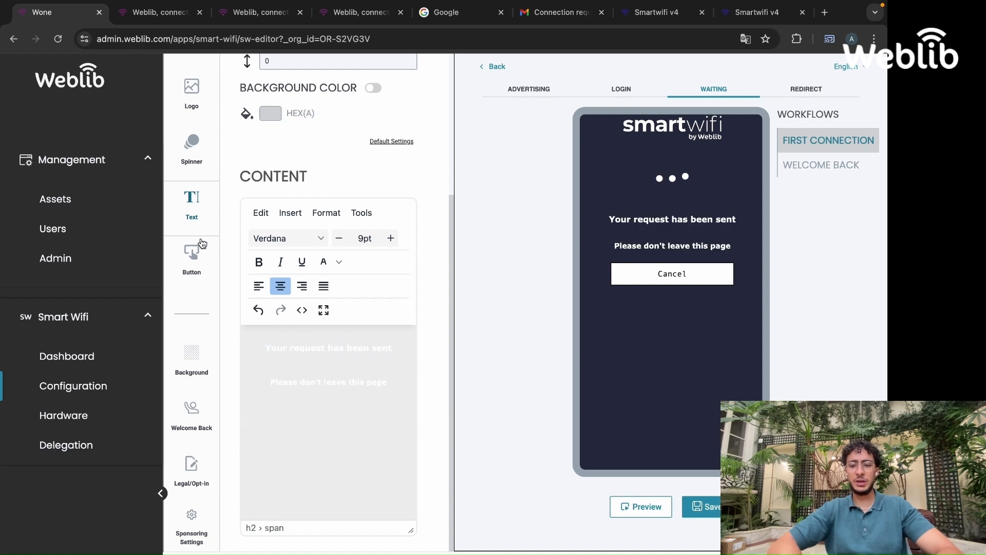
# Check the Login page design and return to the Waiting page
pyautogui.click(202, 273)
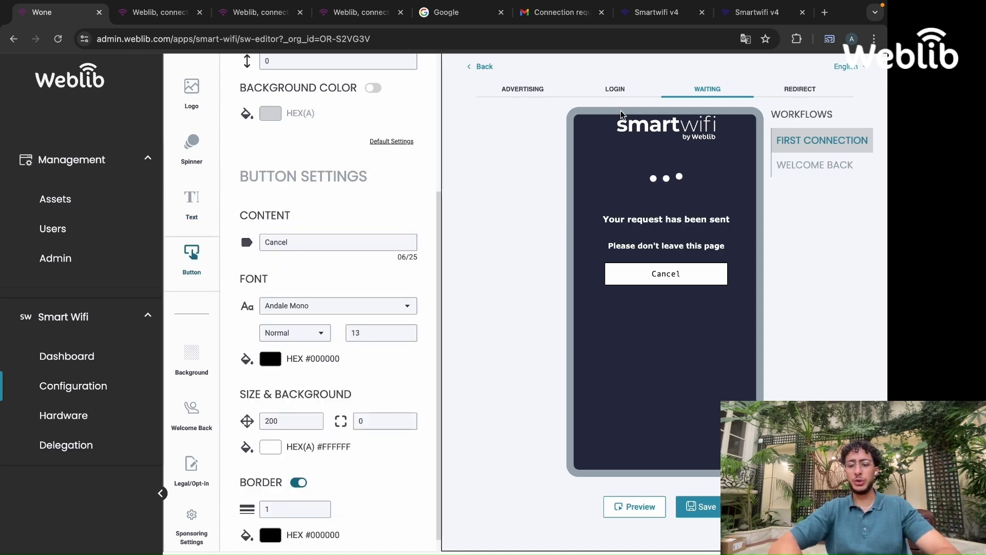
pyautogui.click(619, 89)
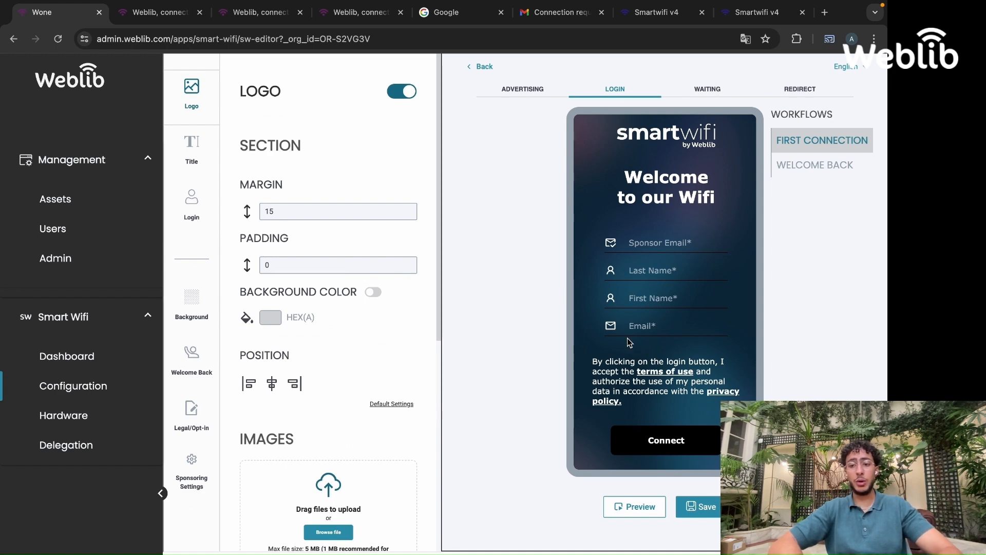
pyautogui.click(702, 91)
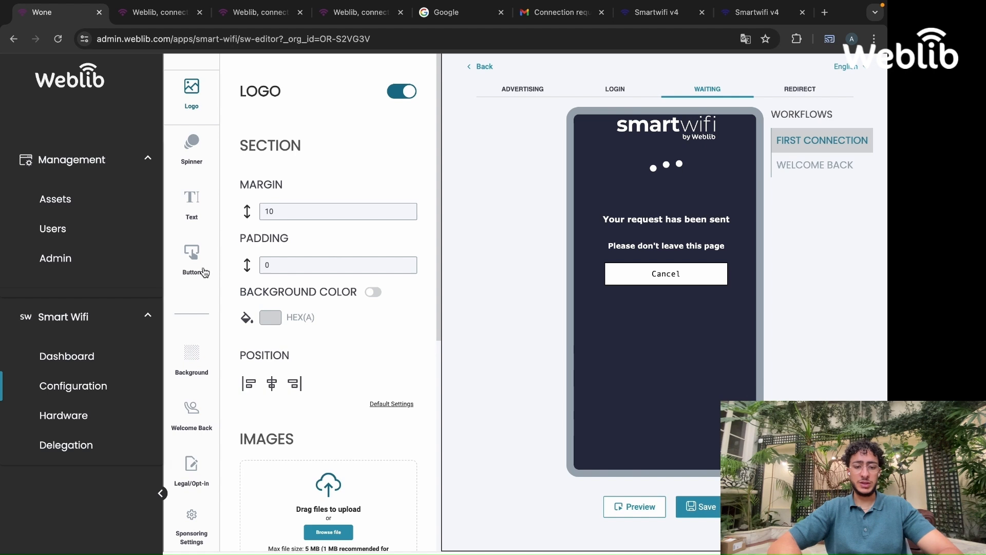
# Set the Waiting page button's text colour to white and its font to Verdana
pyautogui.click(188, 268)
pyautogui.scroll(-5, 309, 314)
pyautogui.click(271, 338)
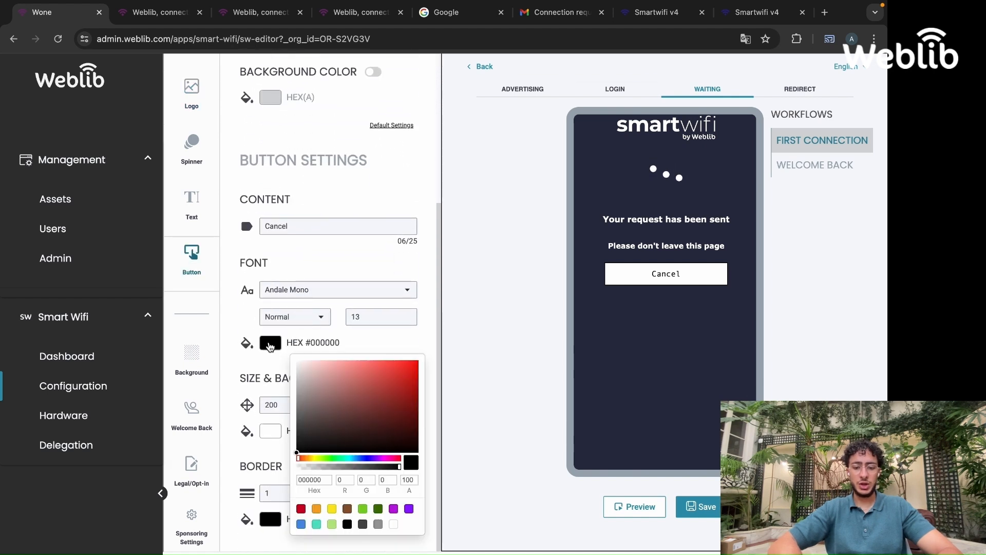
pyautogui.click(394, 524)
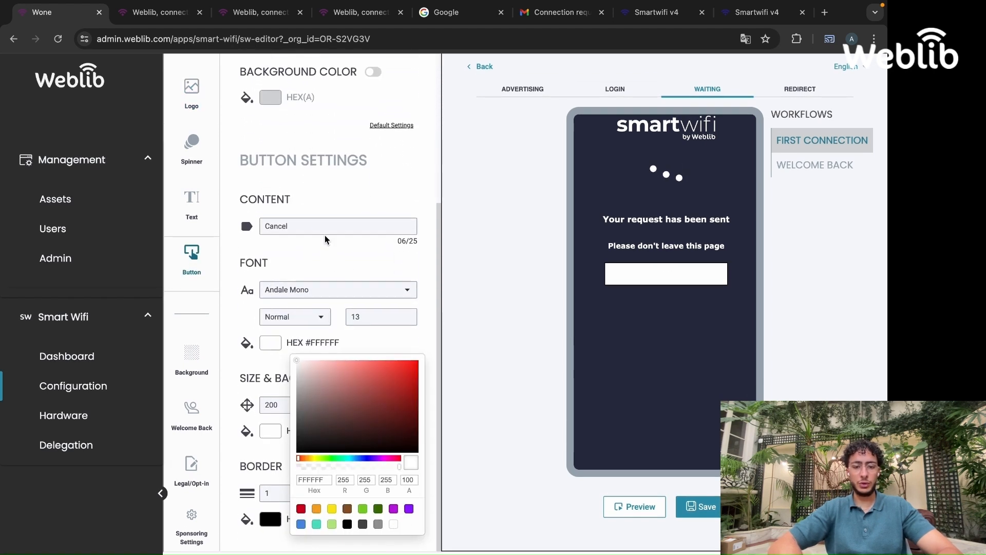
pyautogui.click(312, 294)
pyautogui.scroll(-3, 311, 334)
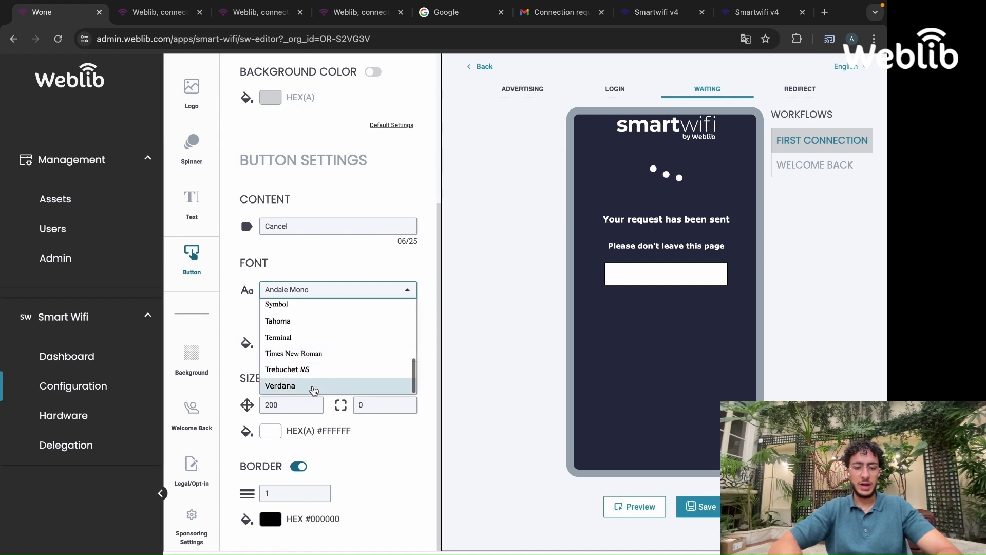
pyautogui.click(315, 389)
# Set the Waiting page button background to black and its corner radius to 7
pyautogui.click(277, 434)
pyautogui.scroll(-2, 350, 434)
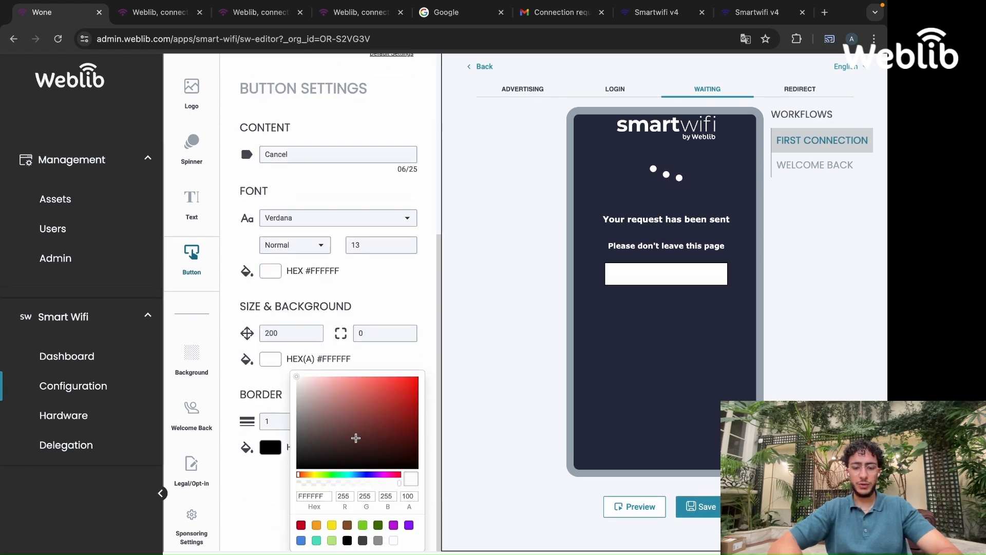
pyautogui.click(347, 540)
pyautogui.click(393, 334)
pyautogui.scroll(2, 390, 350)
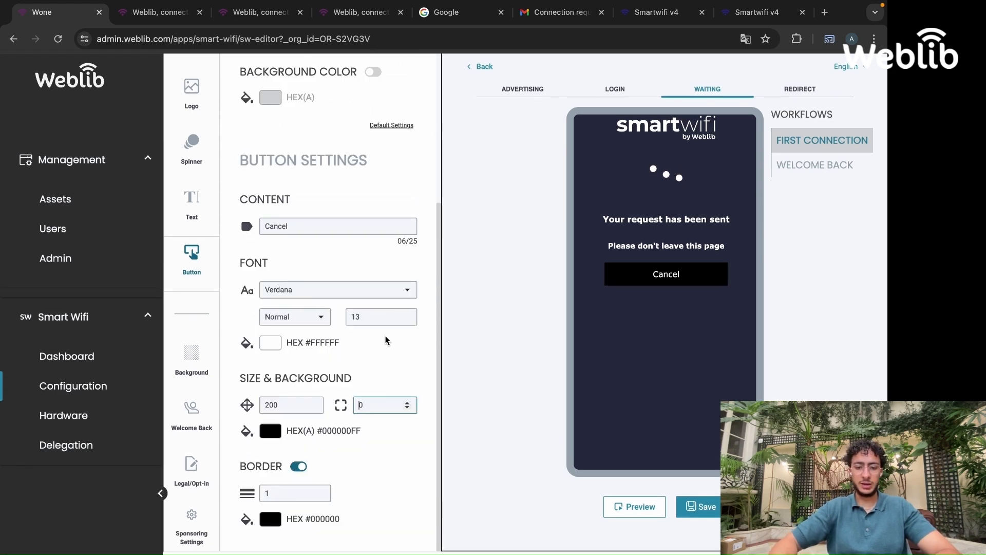
pyautogui.write('7')
pyautogui.click(486, 352)
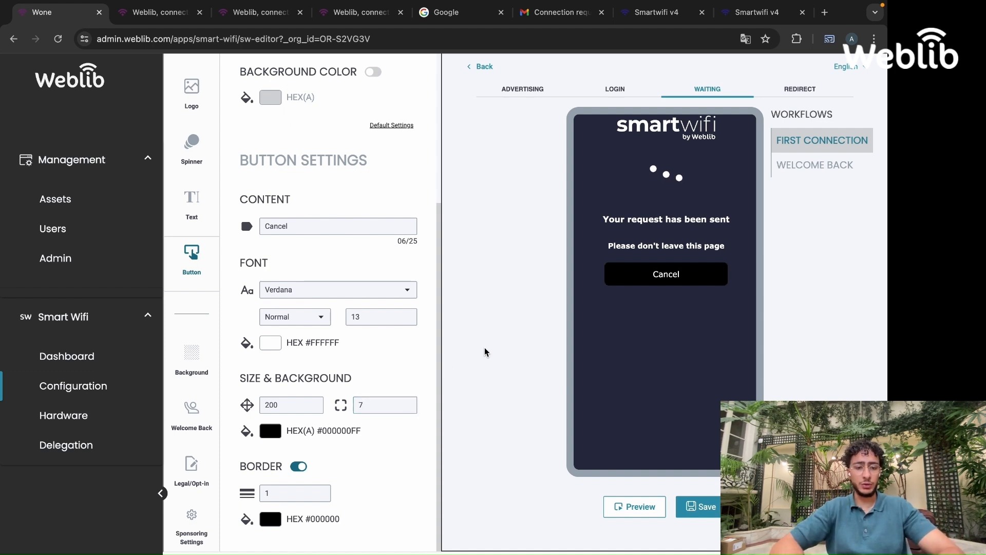
# Set the Waiting page background to the Blue2.png image from the images bank and save the pages
pyautogui.click(188, 359)
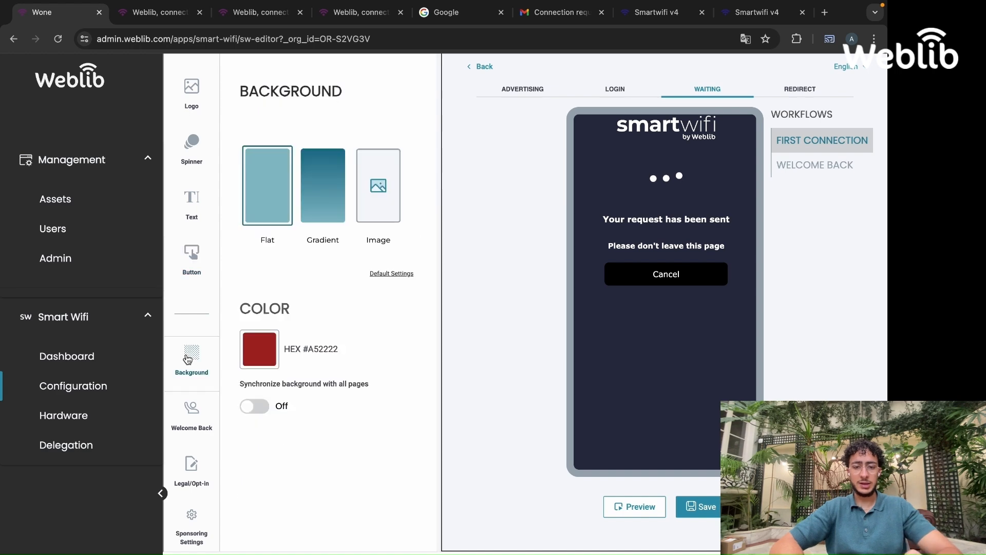
pyautogui.click(365, 224)
pyautogui.scroll(-5, 344, 332)
pyautogui.click(281, 351)
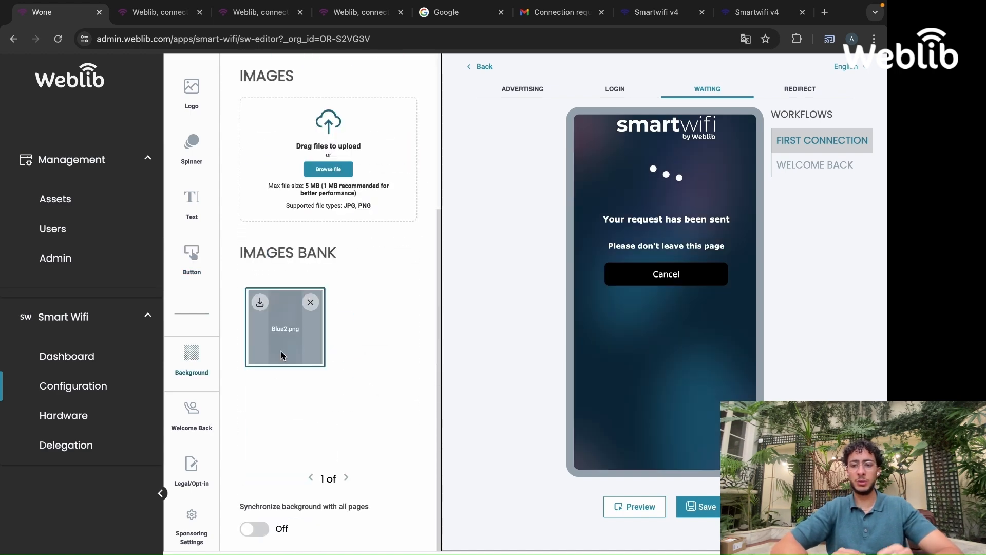
pyautogui.click(717, 512)
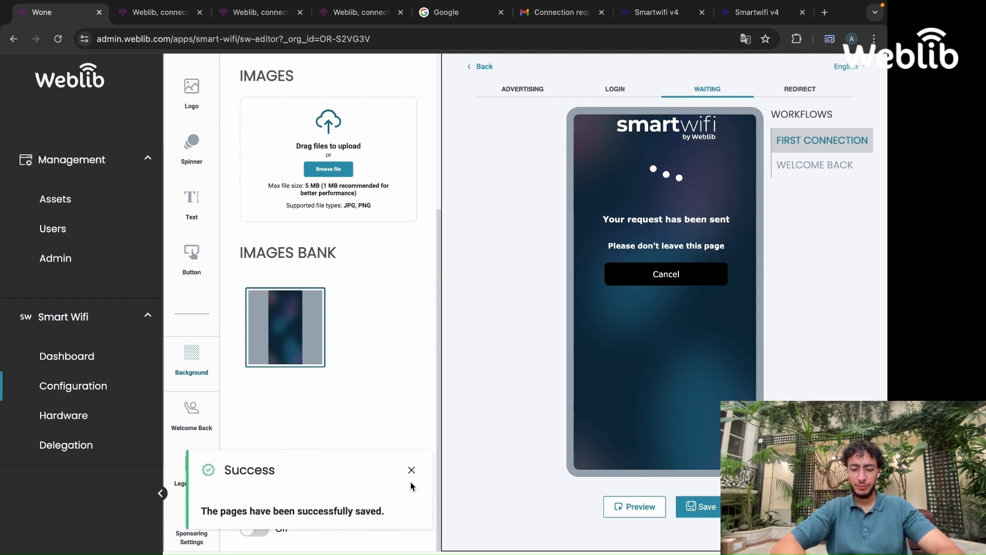
pyautogui.click(411, 471)
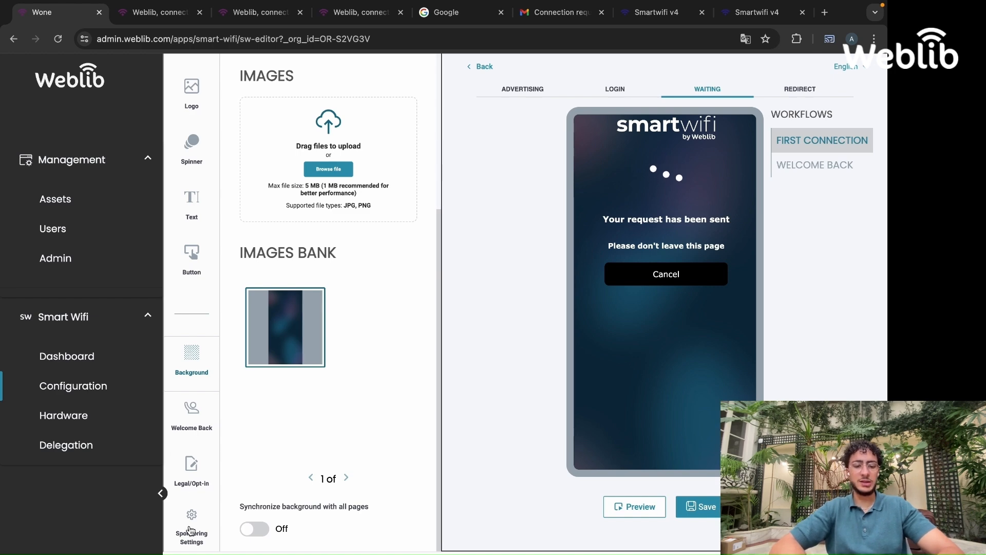
# In Sponsoring Settings, set the email domain name to weblib.eu and save
pyautogui.scroll(-1, 193, 509)
pyautogui.click(192, 501)
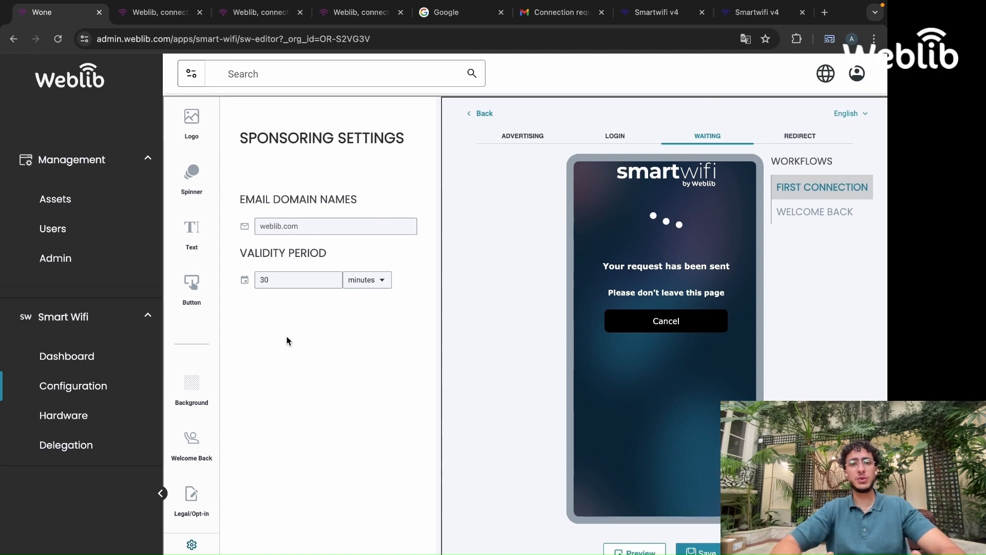
pyautogui.click(303, 222)
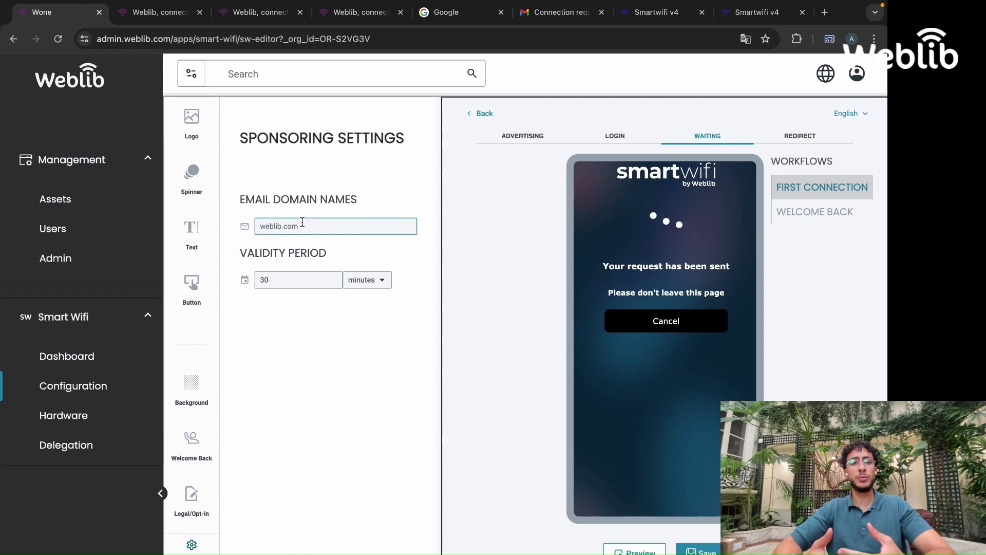
pyautogui.write('weblib.eu')
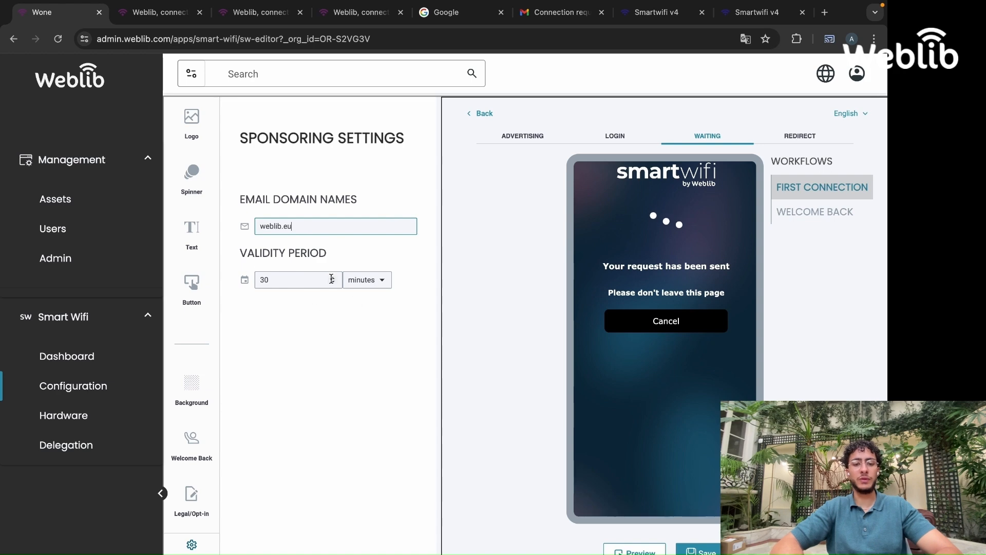
pyautogui.scroll(-1, 264, 323)
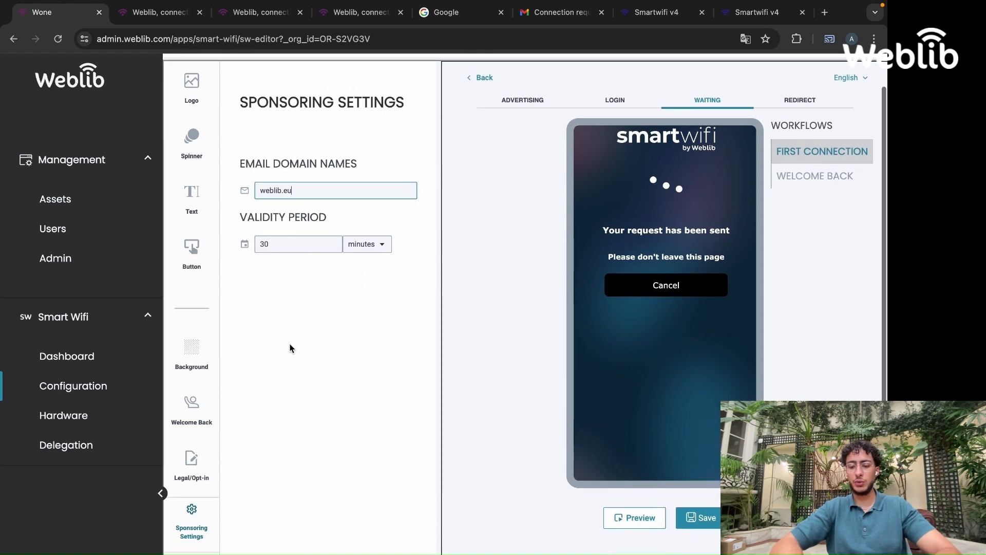
pyautogui.click(712, 523)
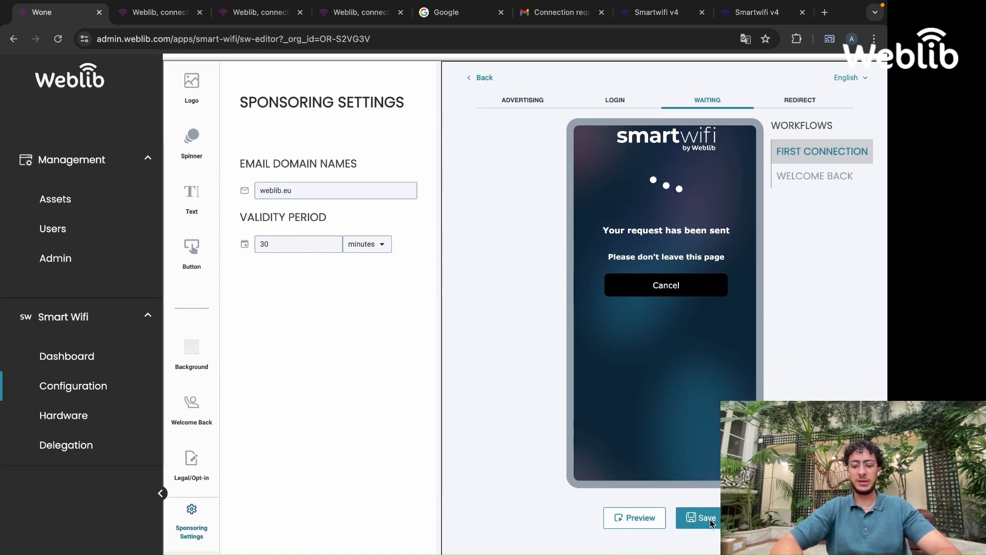
# Open the preview and submit the login form with the sponsor's e-mail, last name, first name and guest e-mail
pyautogui.click(655, 525)
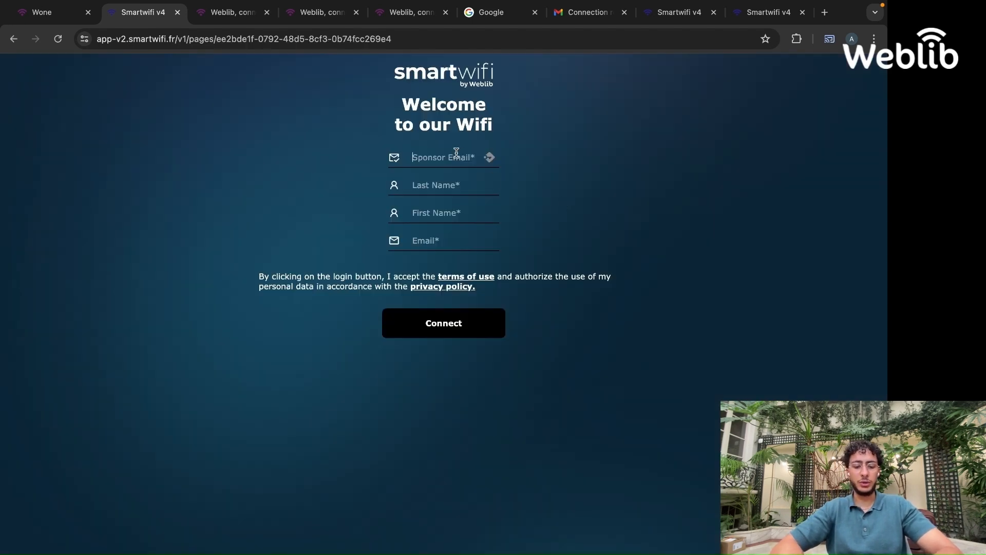
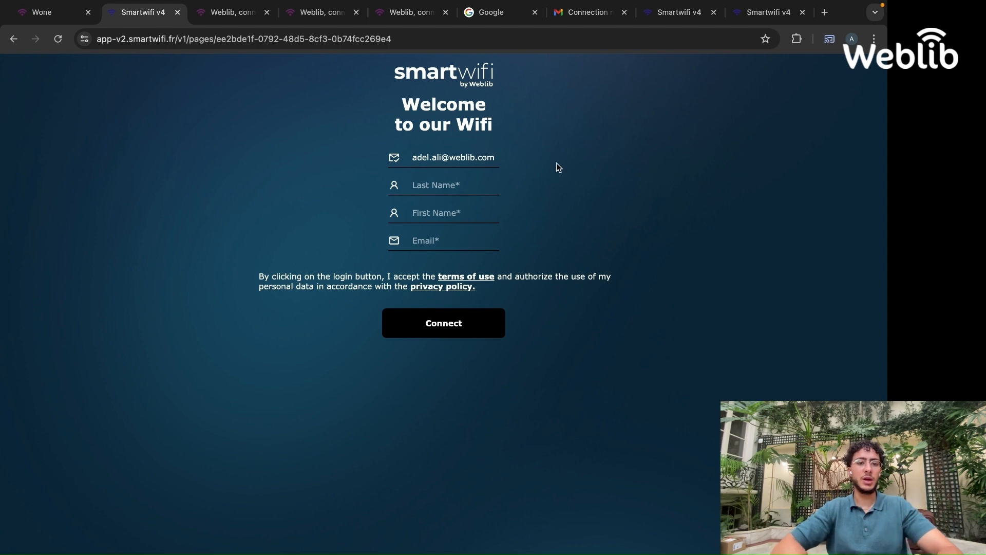
pyautogui.click(461, 184)
pyautogui.write('A')
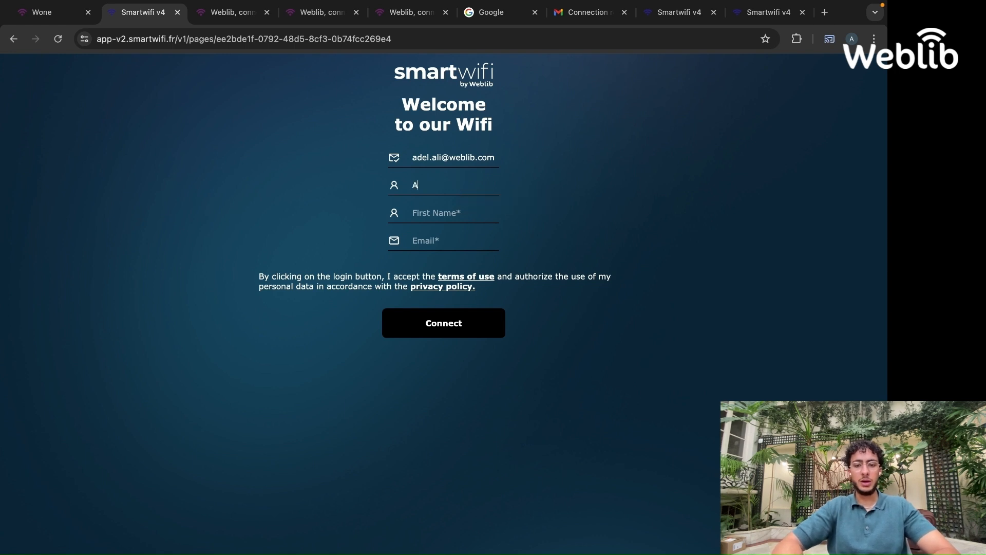
pyautogui.write('Ali')
pyautogui.press('Tab')
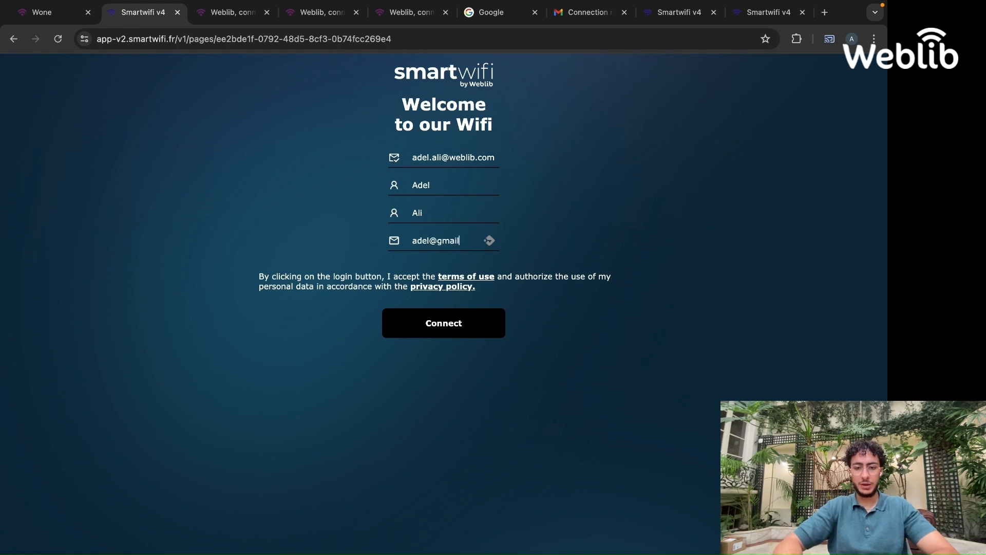
pyautogui.click(440, 321)
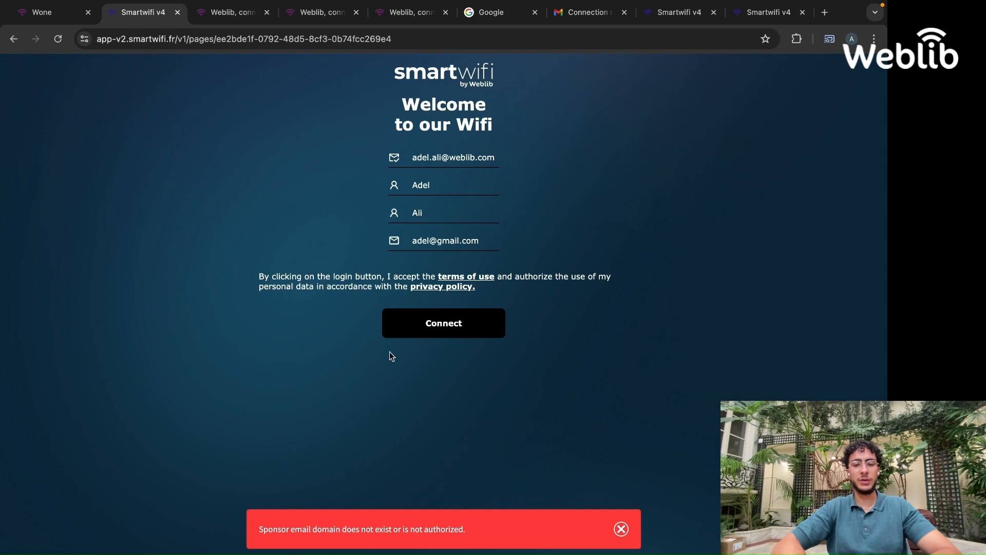
# Dismiss the error, change the sponsor e-mail's domain to weblib.eu and submit the login form again
pyautogui.tripleClick(319, 530)
pyautogui.click(628, 526)
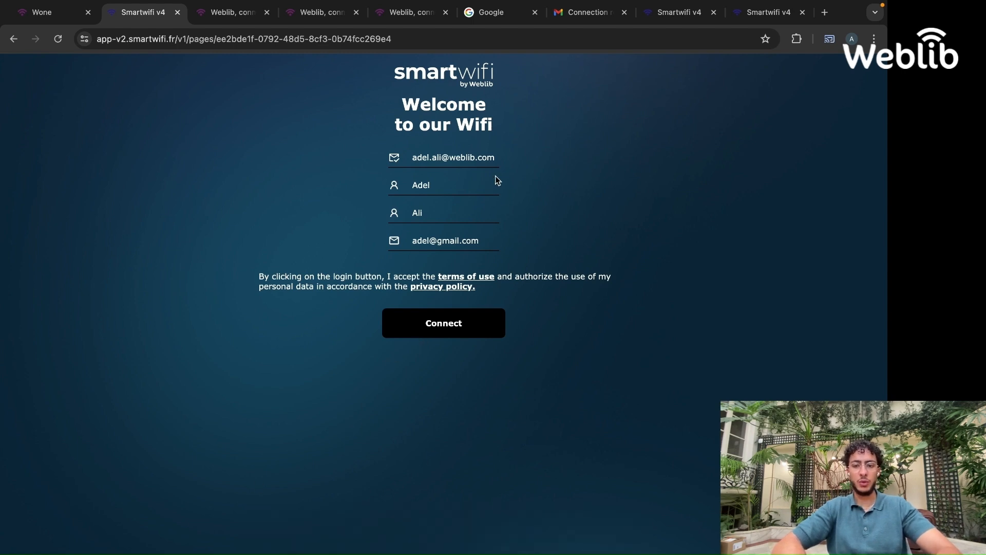
pyautogui.write('eu')
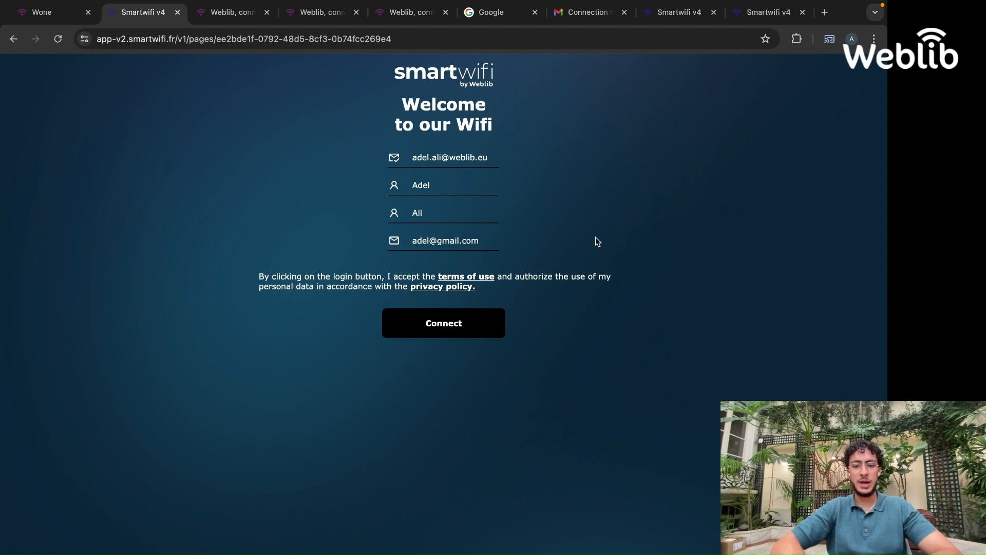
pyautogui.click(474, 322)
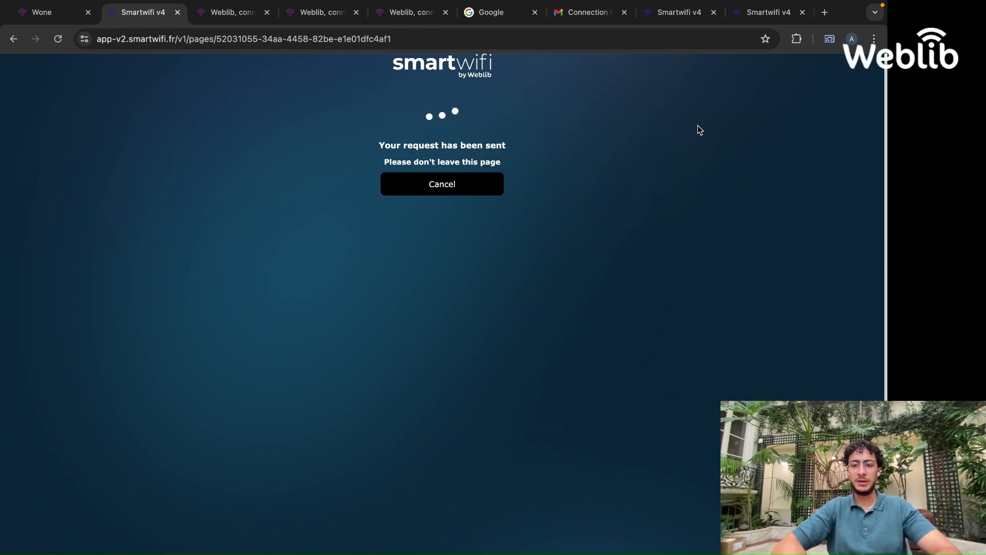
# Open the Wi-Fi connection request e-mail in the mailbox and deny the connection
pyautogui.click(590, 16)
pyautogui.scroll(-3, 545, 257)
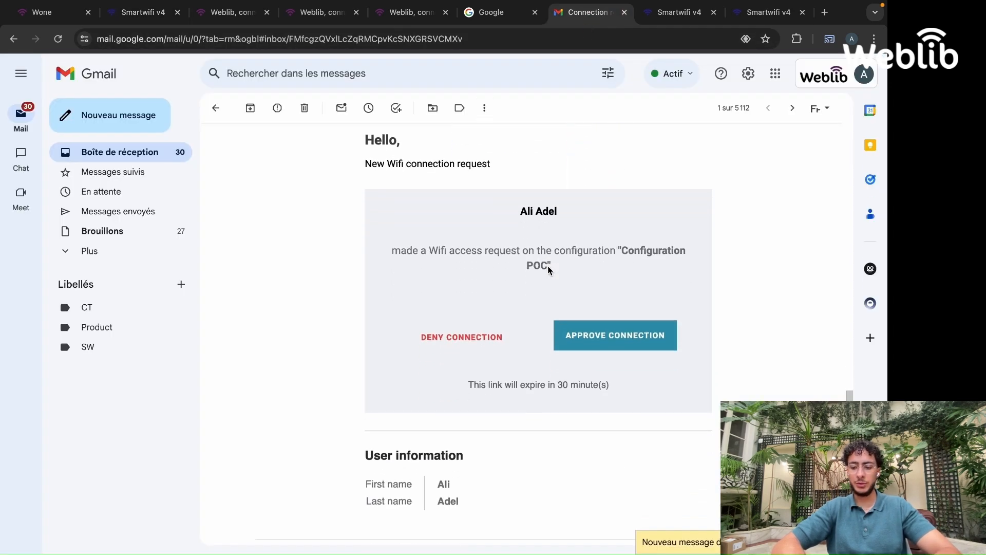
pyautogui.scroll(-5, 549, 438)
pyautogui.click(248, 433)
pyautogui.scroll(-5, 462, 364)
pyautogui.scroll(-1, 475, 363)
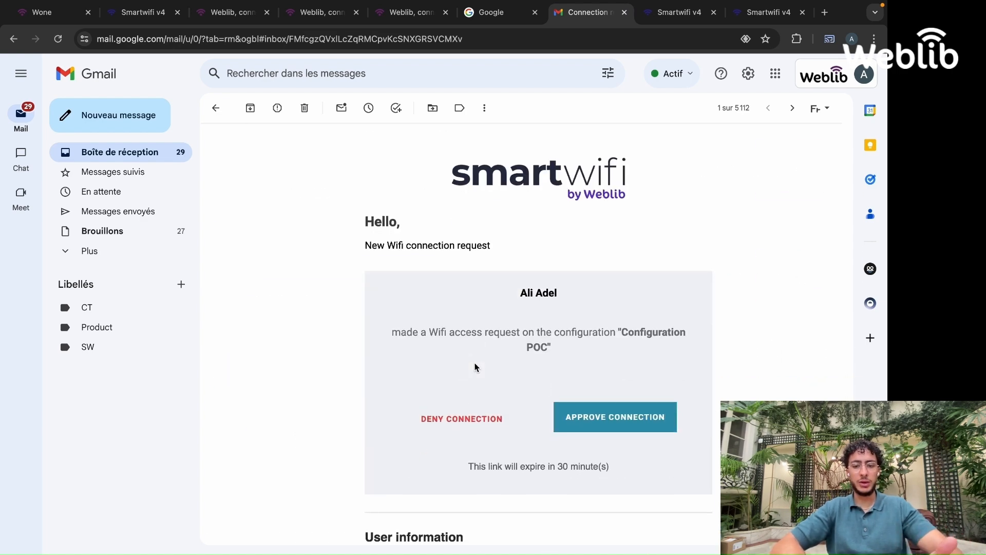
pyautogui.scroll(-1, 462, 327)
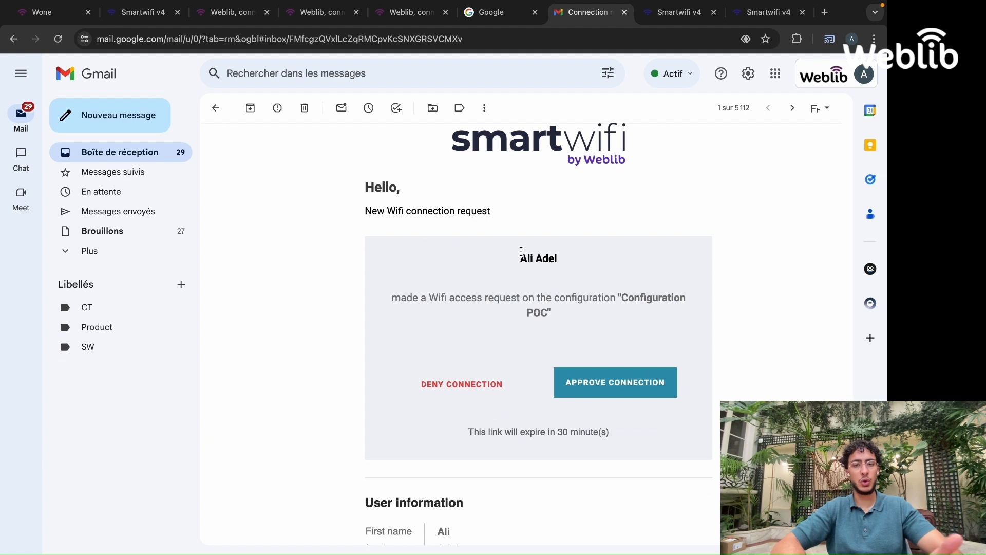
pyautogui.tripleClick(521, 253)
pyautogui.doubleClick(622, 299)
pyautogui.scroll(-1, 565, 334)
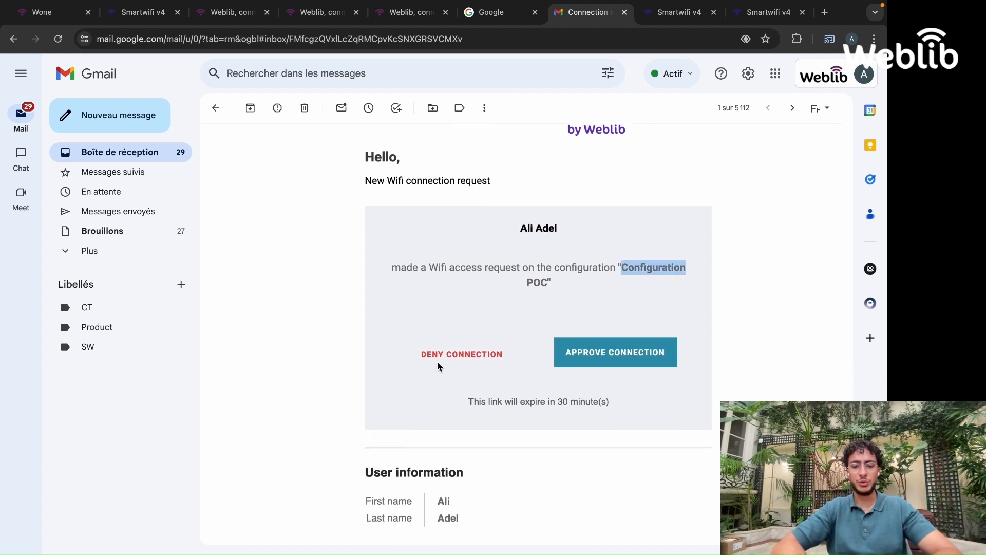
pyautogui.click(464, 325)
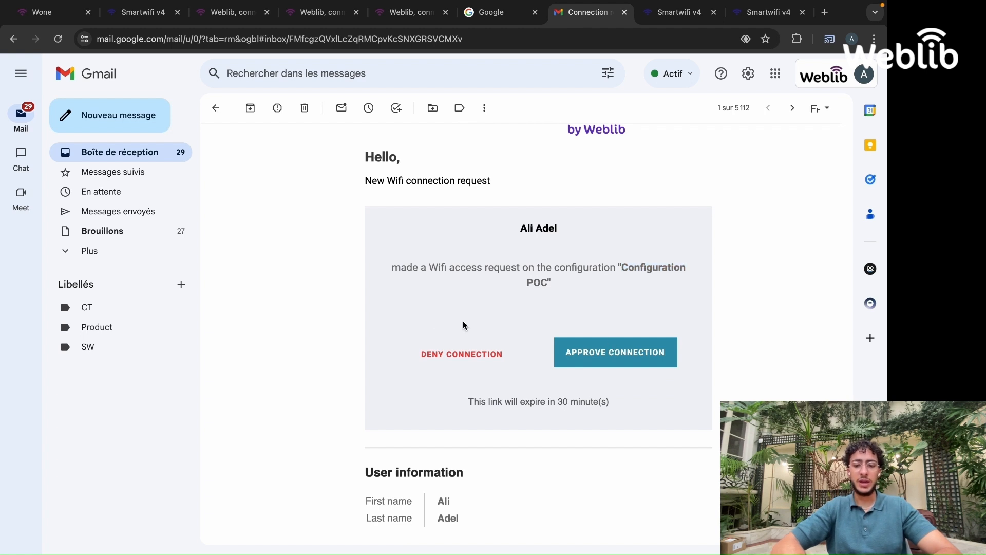
pyautogui.click(463, 359)
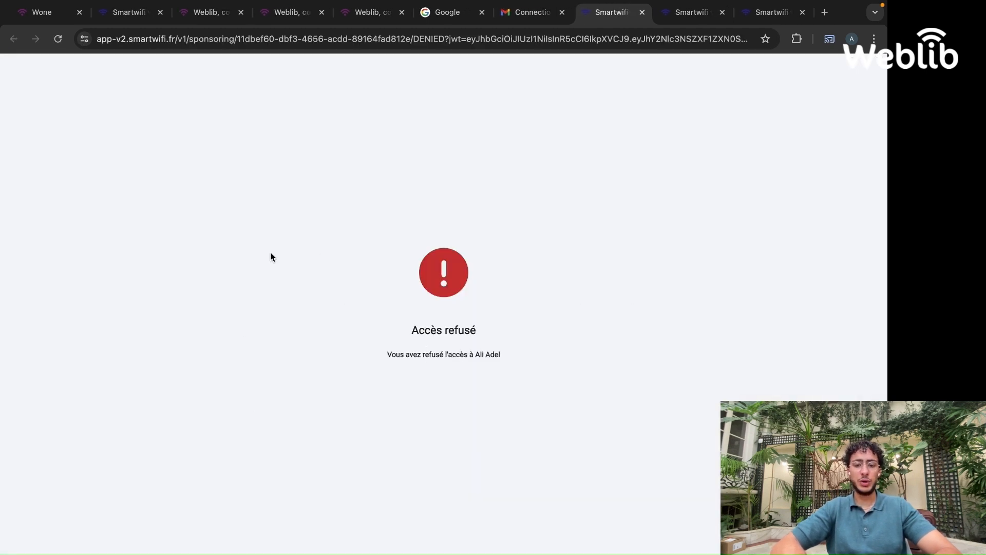
# Dismiss the rejection message on the preview and resubmit the login form with the sponsor's e-mail, last name, first name and guest e-mail
pyautogui.click(122, 19)
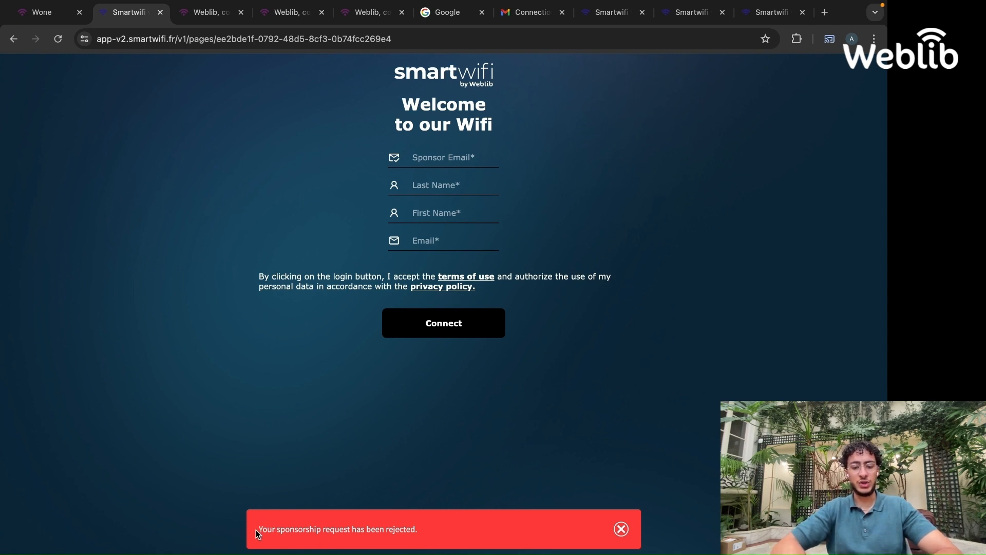
pyautogui.tripleClick(276, 524)
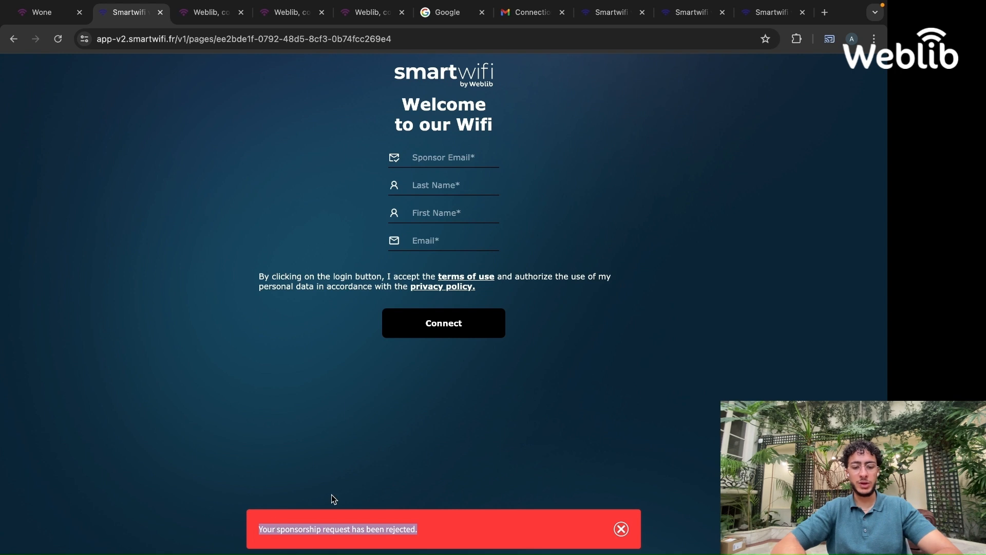
pyautogui.click(621, 529)
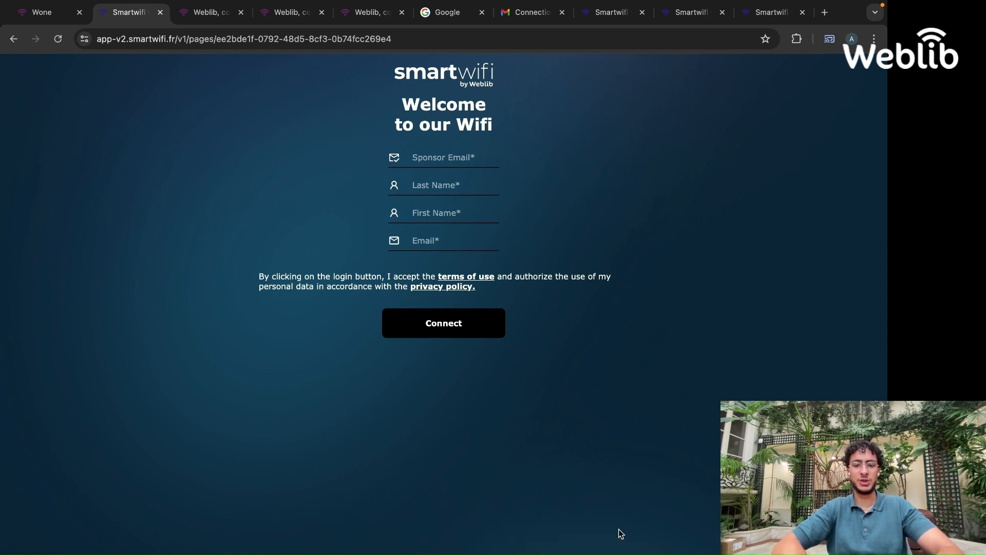
pyautogui.click(419, 157)
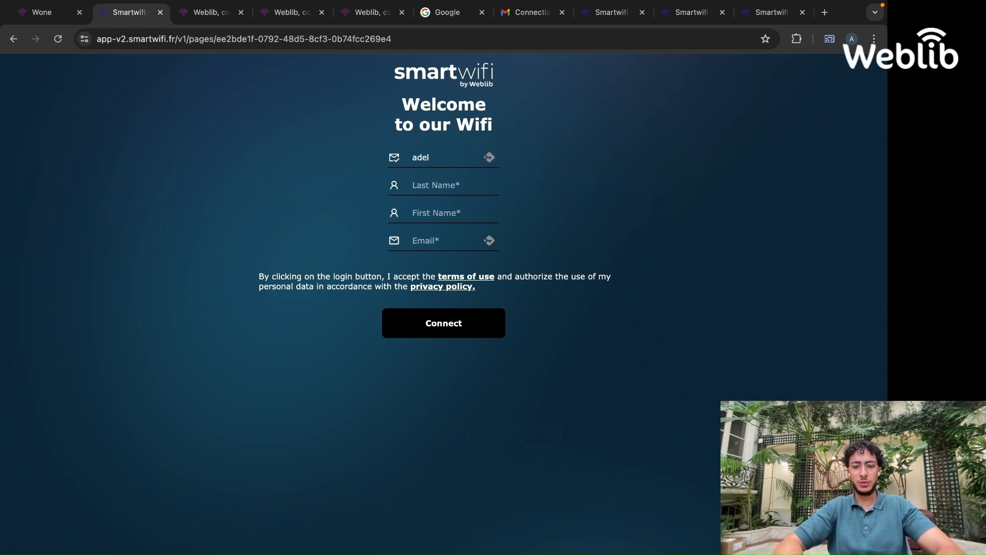
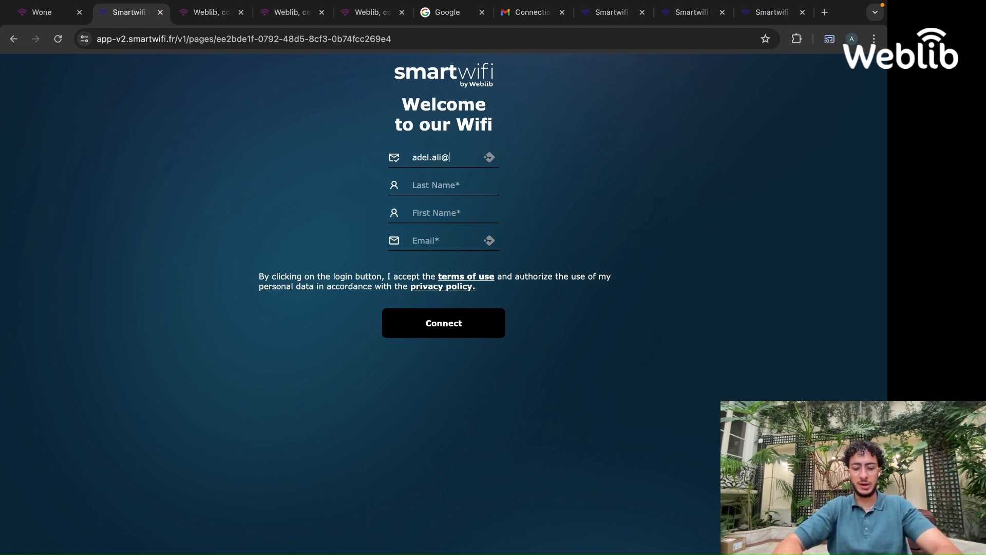
pyautogui.press('Tab')
pyautogui.press('Tab')
pyautogui.press('Tab')
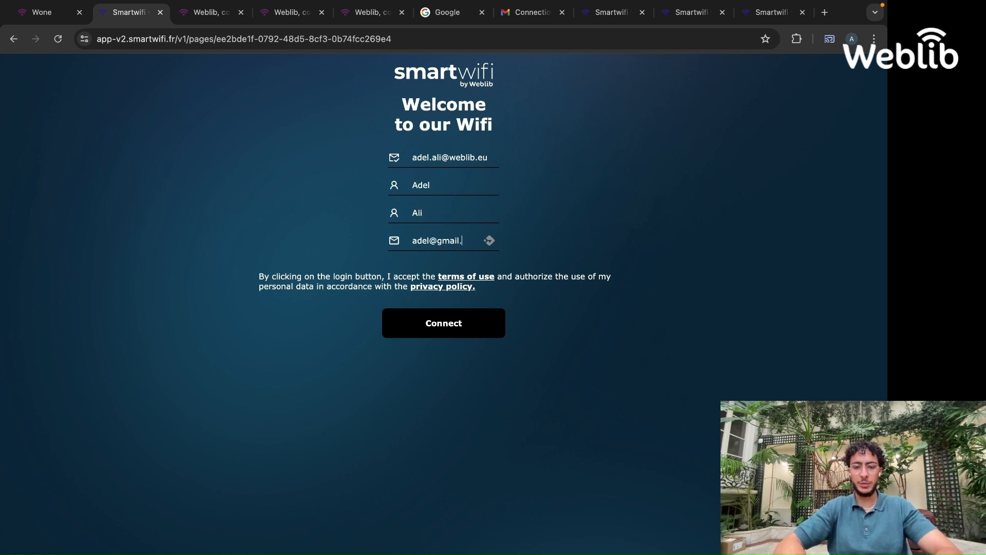
pyautogui.click(443, 323)
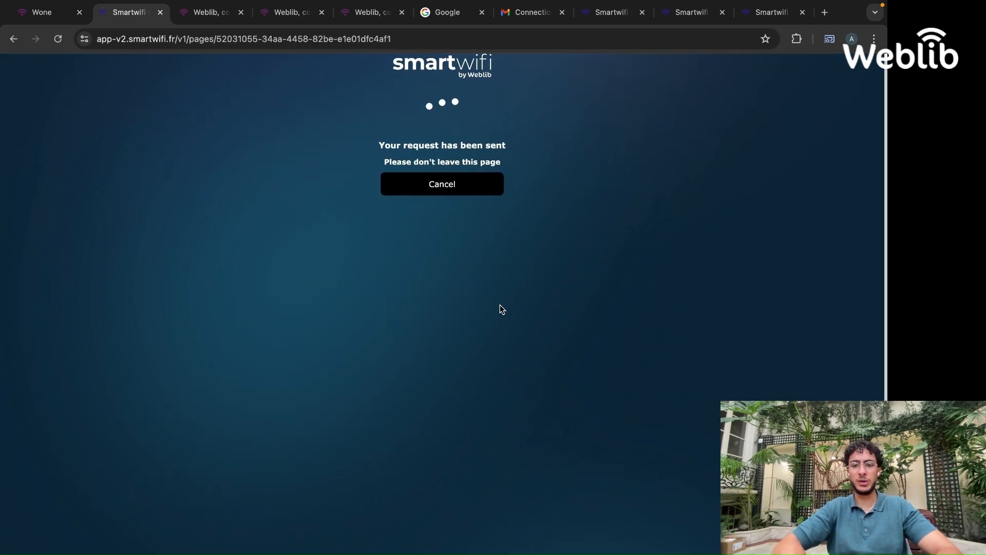
# Open the new Wi-Fi connection request e-mail in the mailbox and approve the connection
pyautogui.click(529, 12)
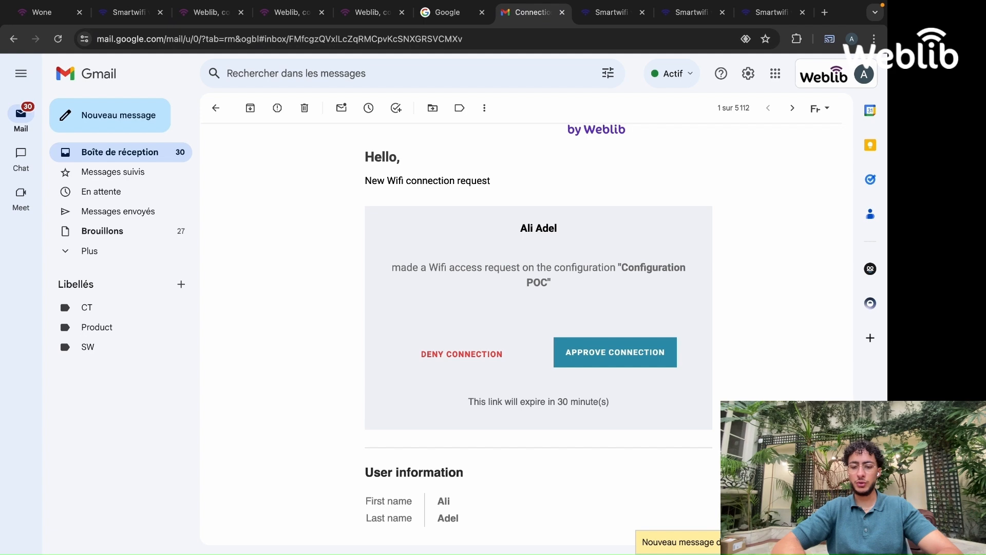
pyautogui.scroll(-5, 522, 414)
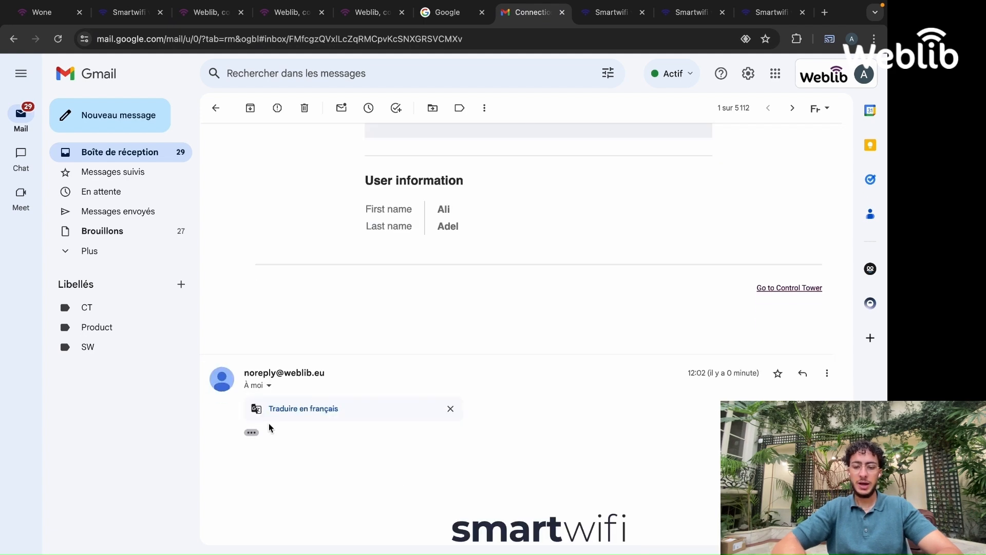
pyautogui.scroll(5, 518, 370)
pyautogui.click(620, 360)
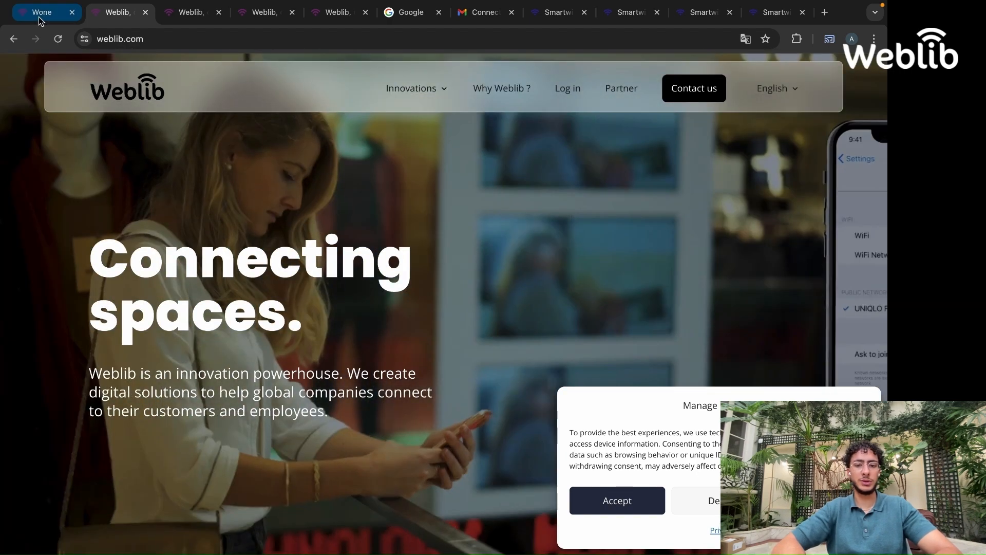
# Return to the page editor and switch the login page's authentication method to Delegation
pyautogui.click(38, 15)
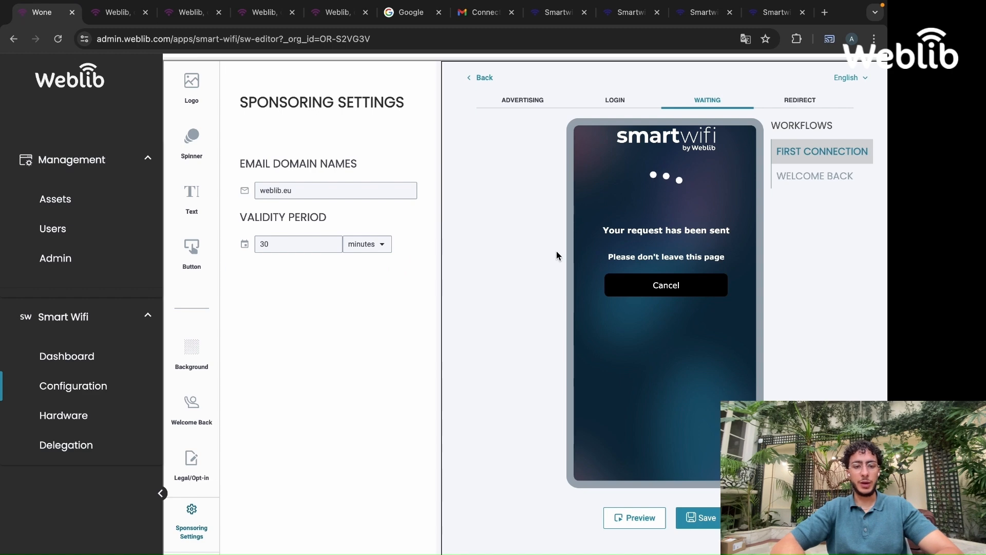
pyautogui.click(637, 98)
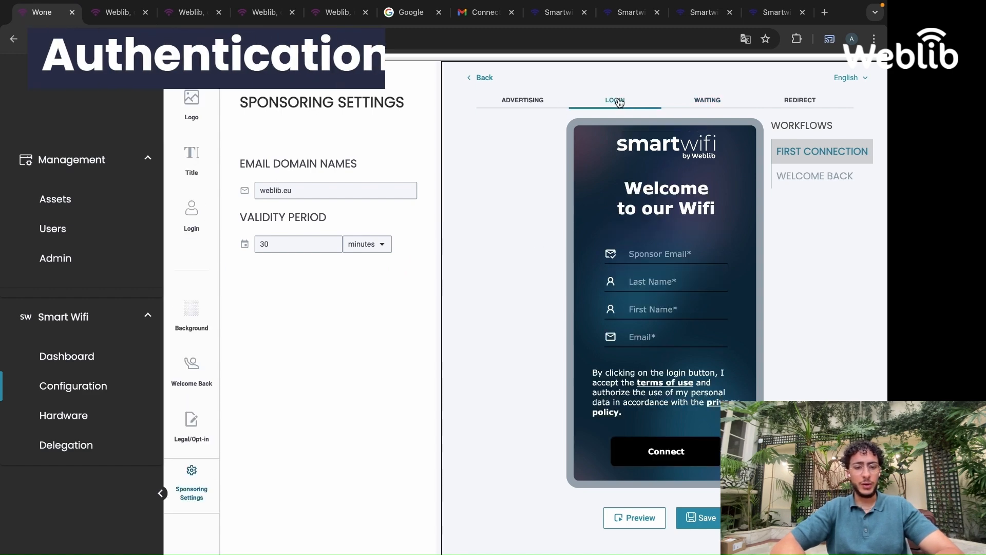
pyautogui.click(189, 216)
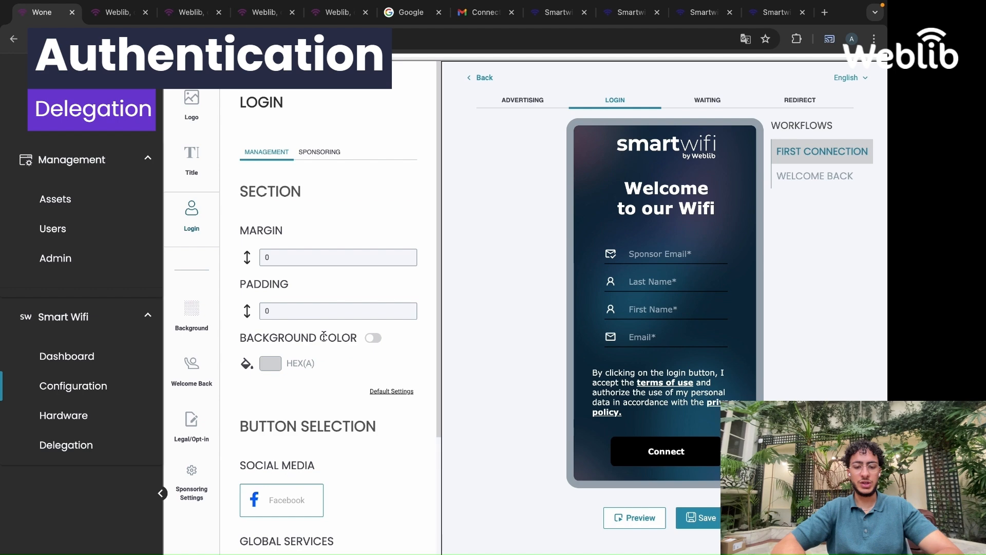
pyautogui.scroll(-4, 329, 308)
pyautogui.click(383, 457)
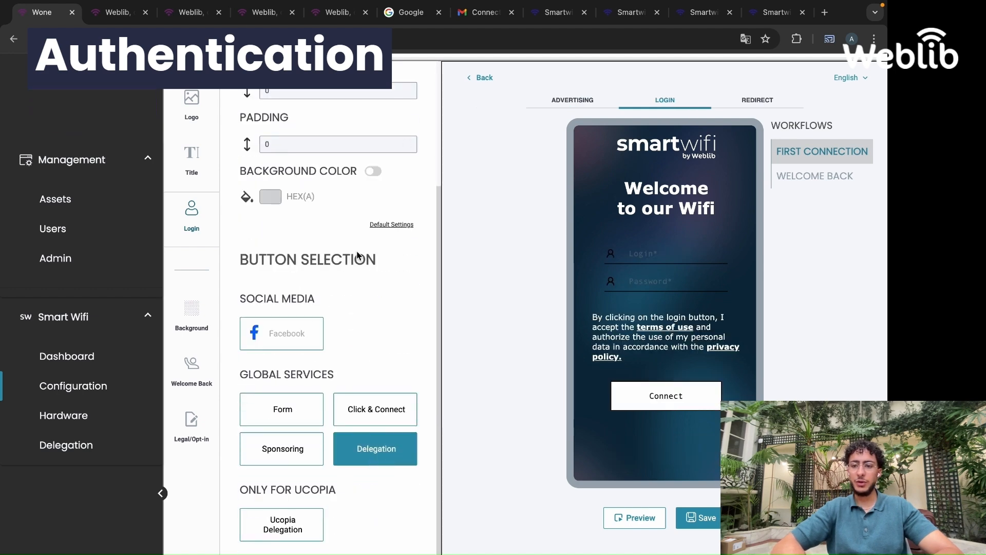
pyautogui.scroll(4, 343, 210)
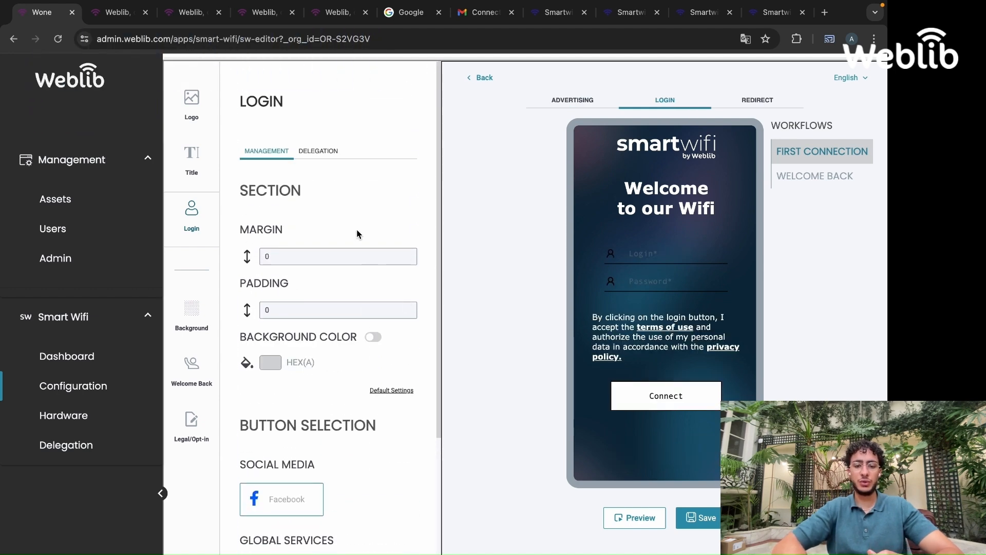
# In the delegation field settings, set the fields' font colour to white (#FFFFFF)
pyautogui.click(318, 151)
pyautogui.scroll(-2, 319, 302)
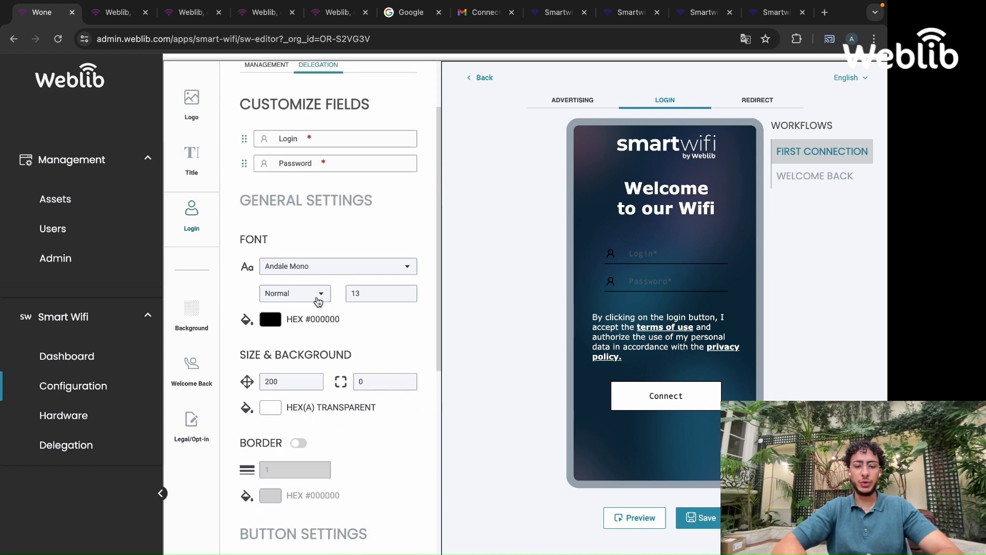
pyautogui.click(266, 325)
pyautogui.click(393, 505)
pyautogui.click(486, 359)
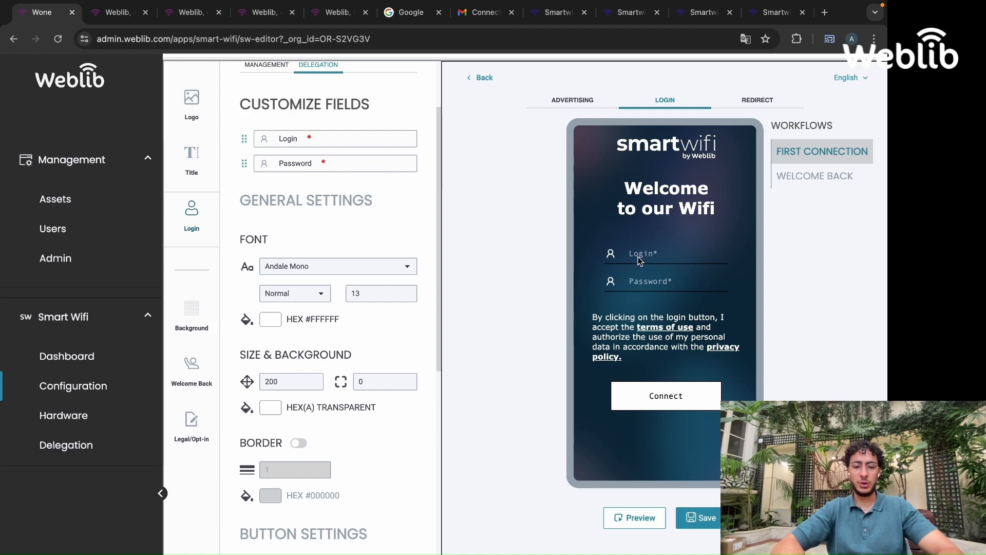
# Change the delegation fields' font to Verdana
pyautogui.click(385, 268)
pyautogui.scroll(-10, 326, 349)
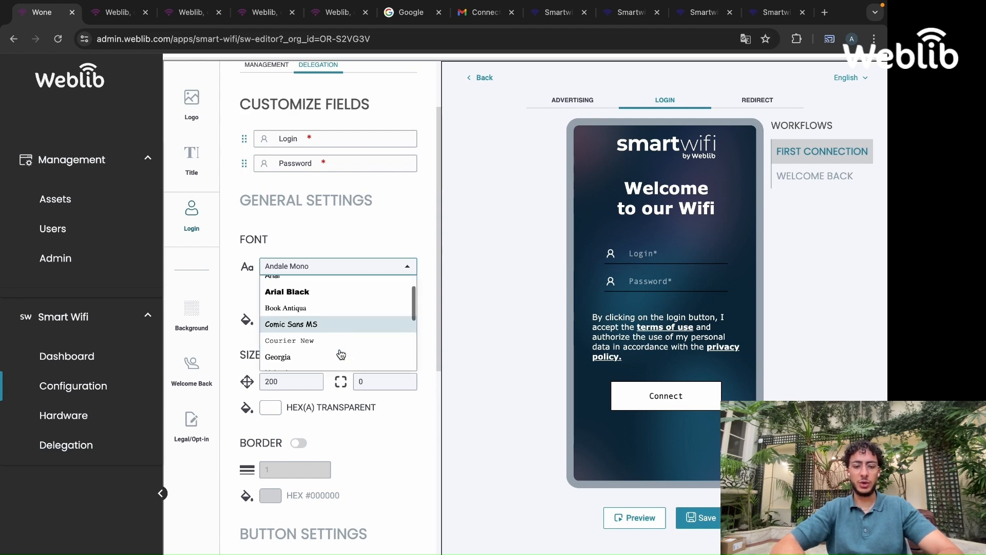
pyautogui.click(326, 362)
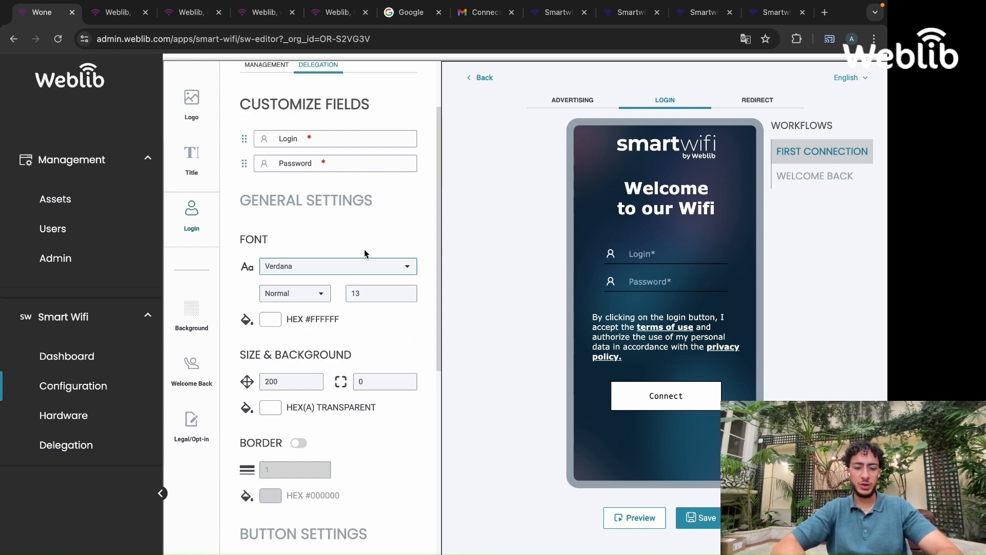
# Set the Connect button's font colour to white and its font to Verdana
pyautogui.scroll(-7, 365, 253)
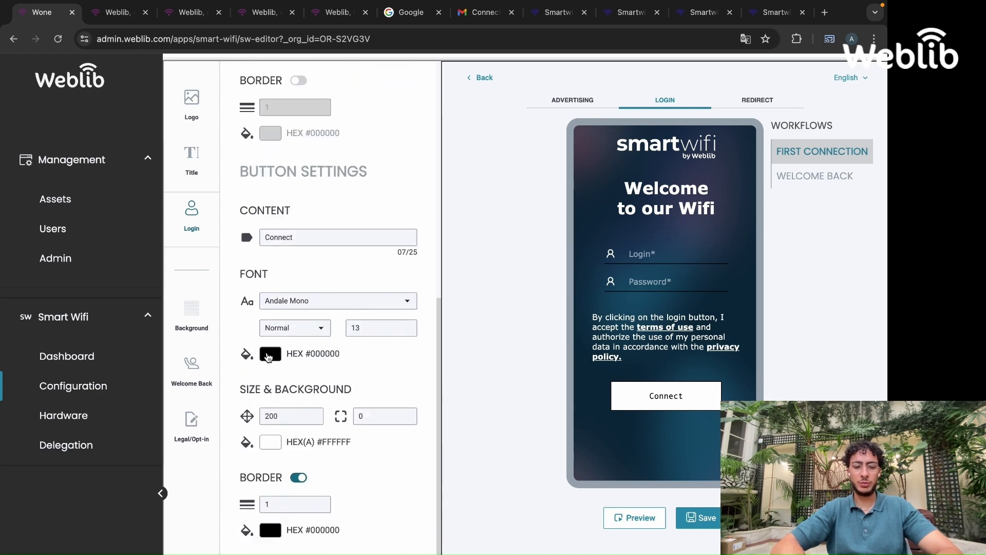
pyautogui.click(268, 354)
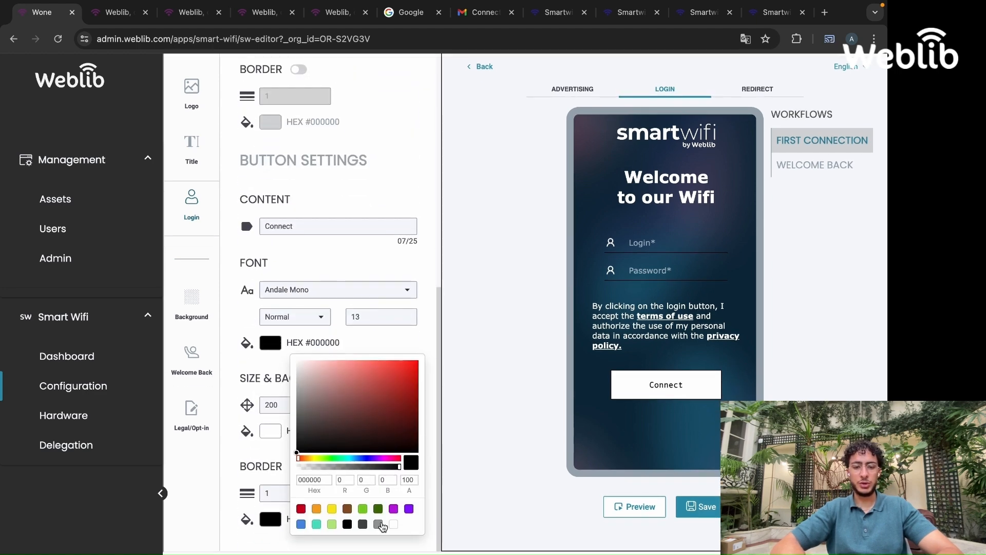
pyautogui.click(393, 524)
pyautogui.click(308, 290)
pyautogui.scroll(-5, 319, 370)
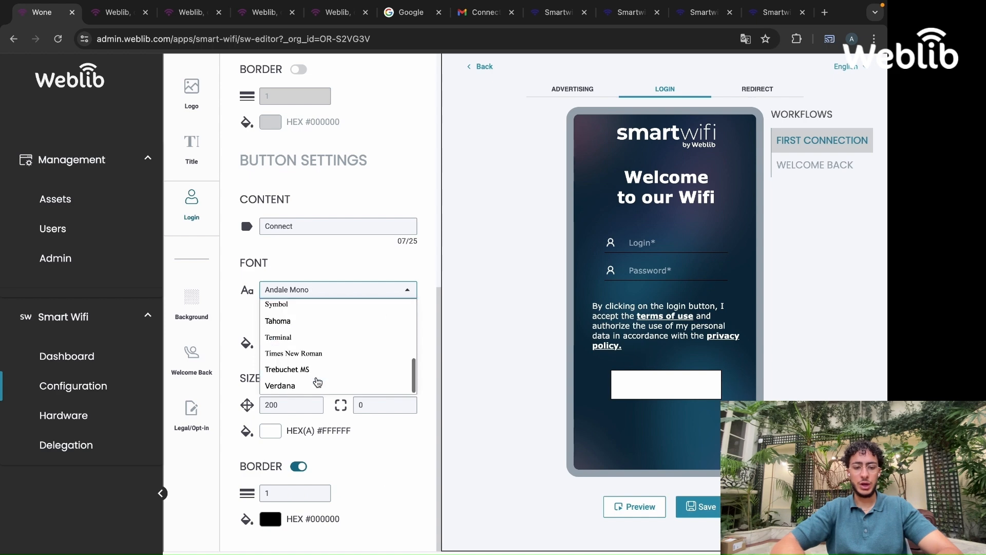
pyautogui.click(309, 385)
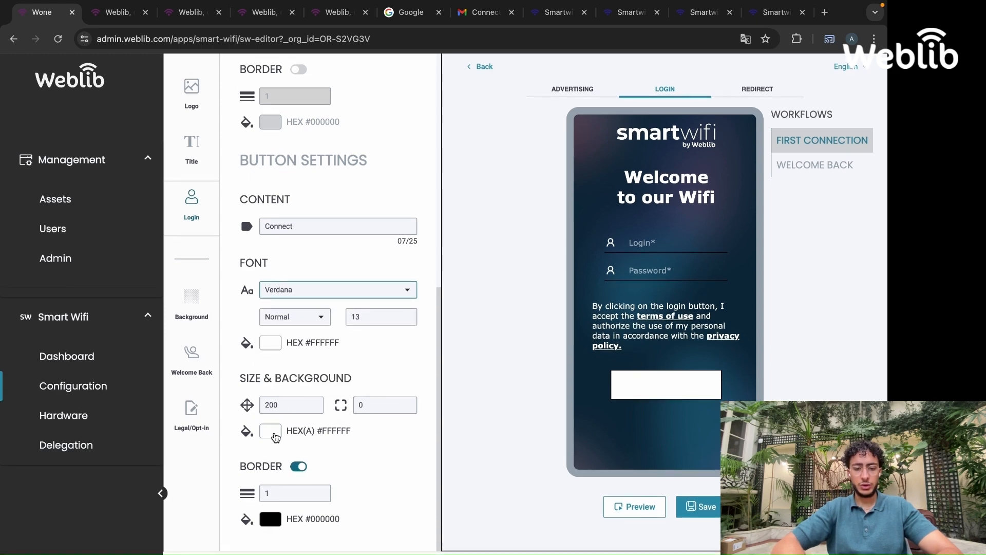
# Give the Connect button a black background and a corner radius of 7, and save the pages
pyautogui.click(271, 431)
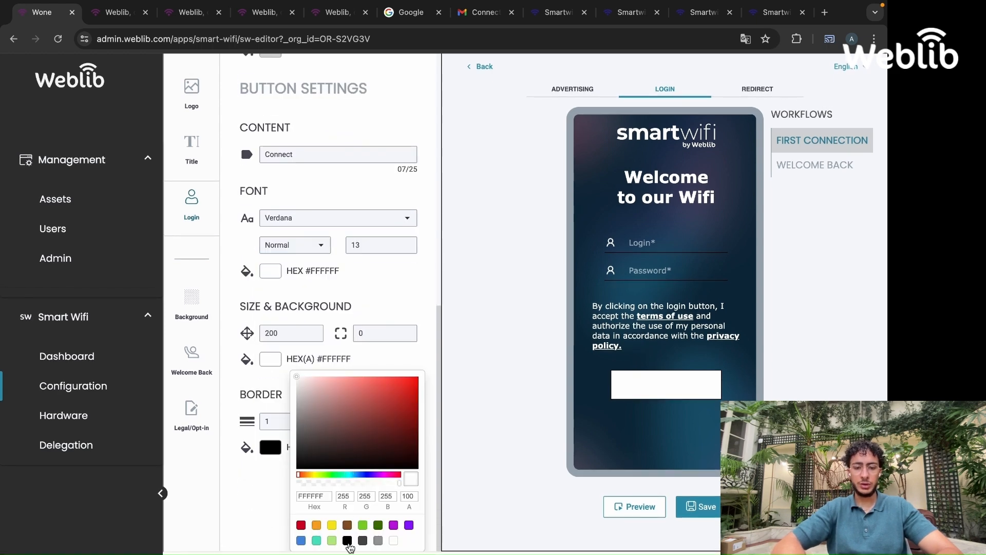
pyautogui.click(348, 541)
pyautogui.click(376, 333)
pyautogui.write('7')
pyautogui.click(502, 380)
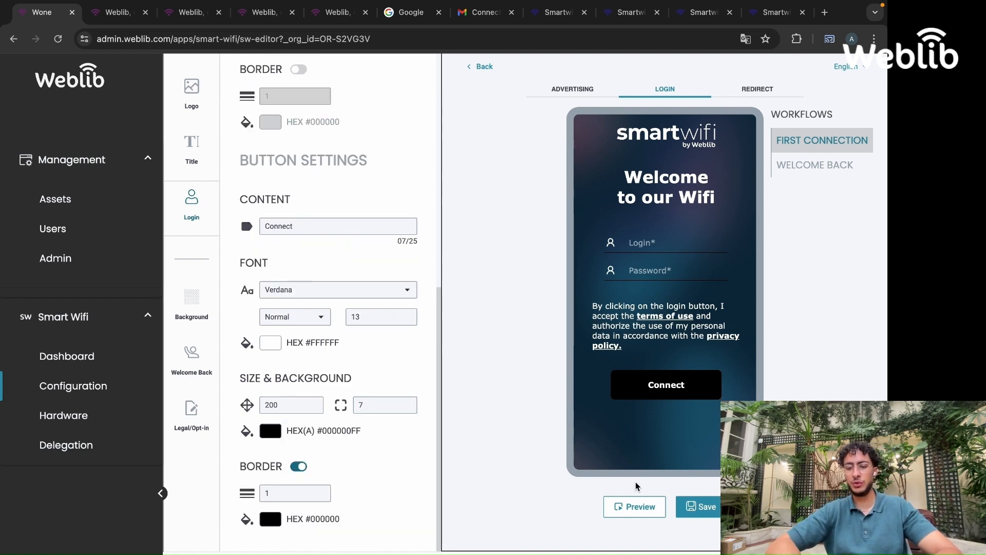
pyautogui.click(708, 510)
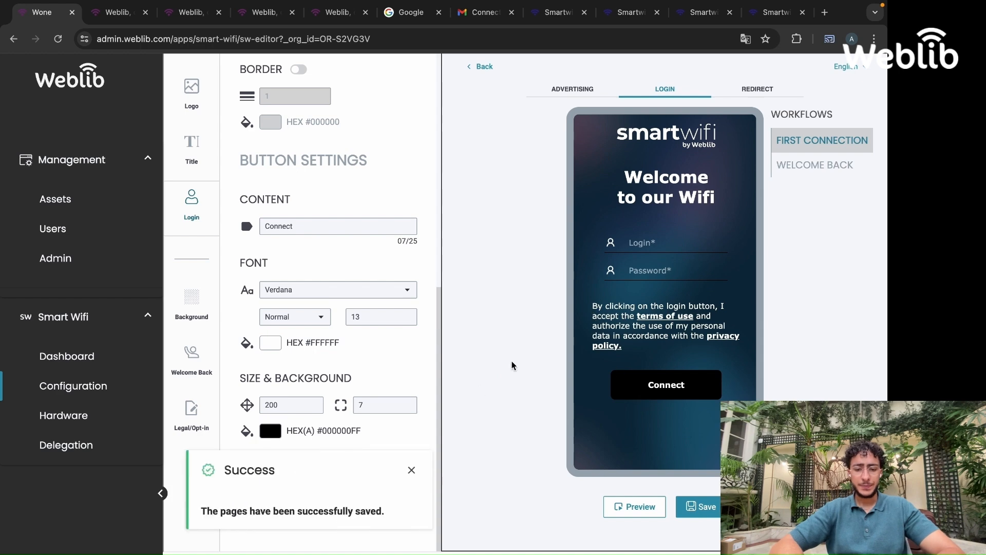
pyautogui.click(412, 470)
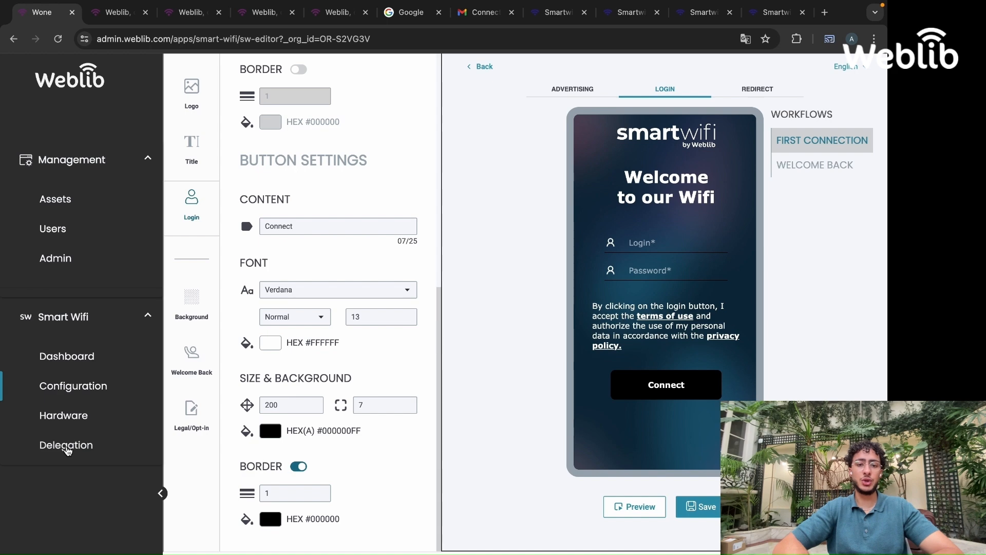
# Open Delegation, start creating a user, and fill in the user's last name, first name and e-mail
pyautogui.click(67, 450)
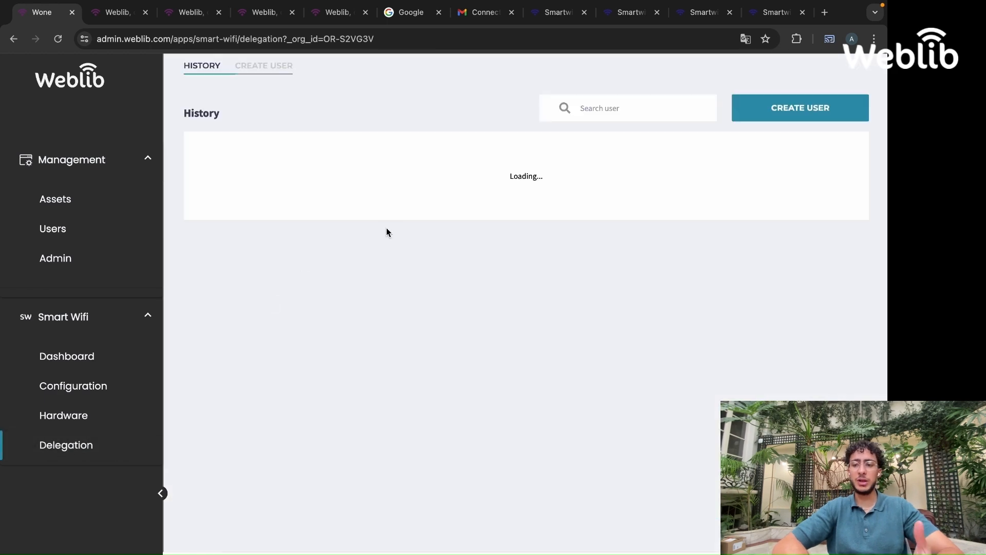
pyautogui.click(821, 109)
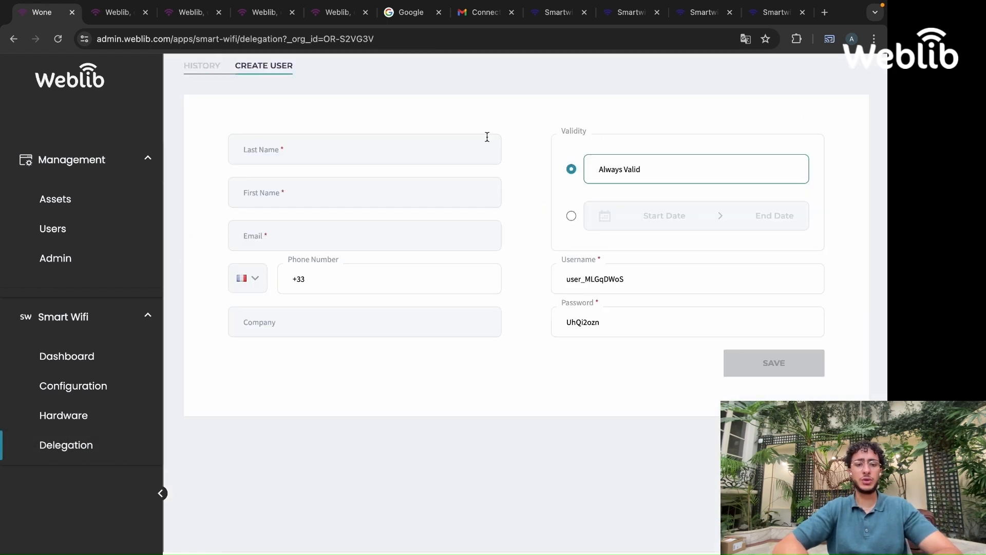
pyautogui.click(382, 152)
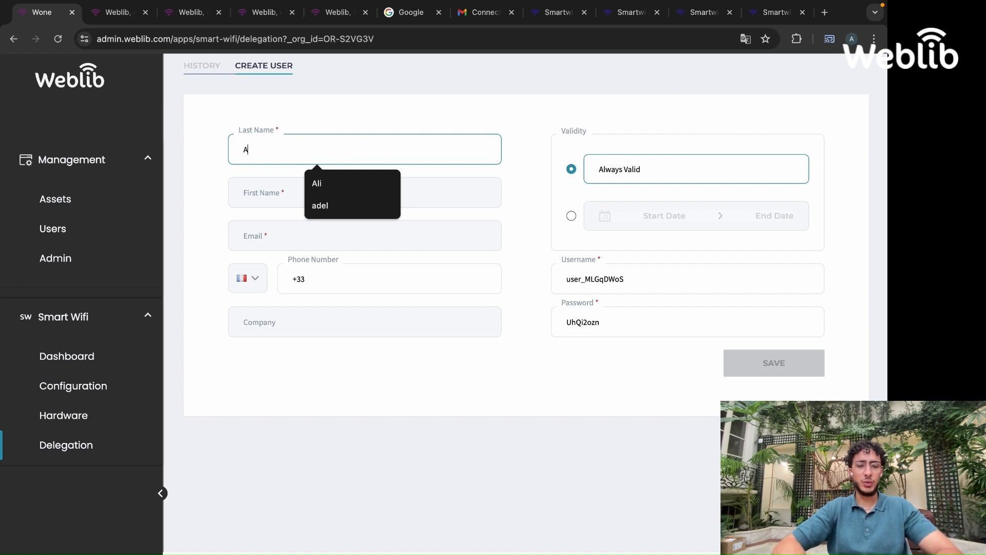
pyautogui.press('Tab')
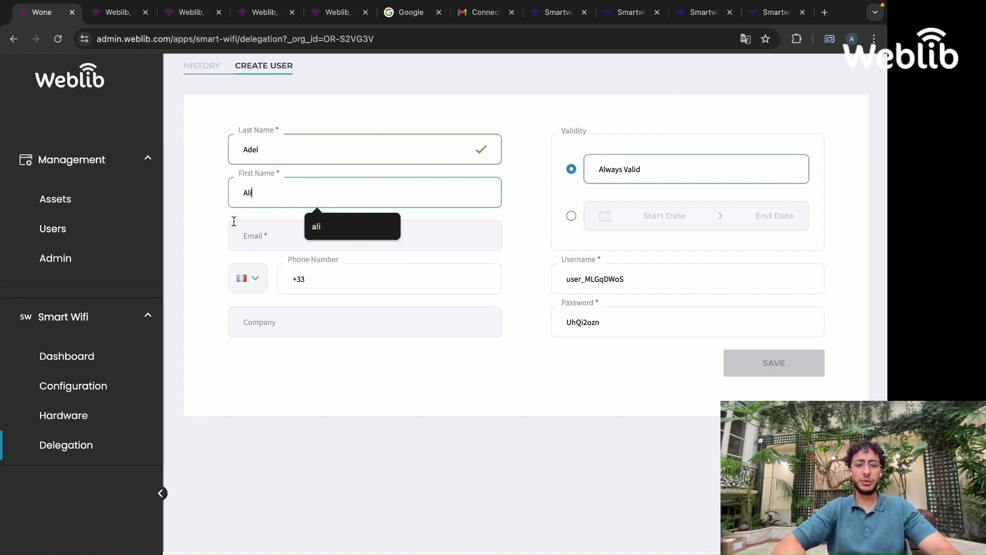
pyautogui.click(245, 234)
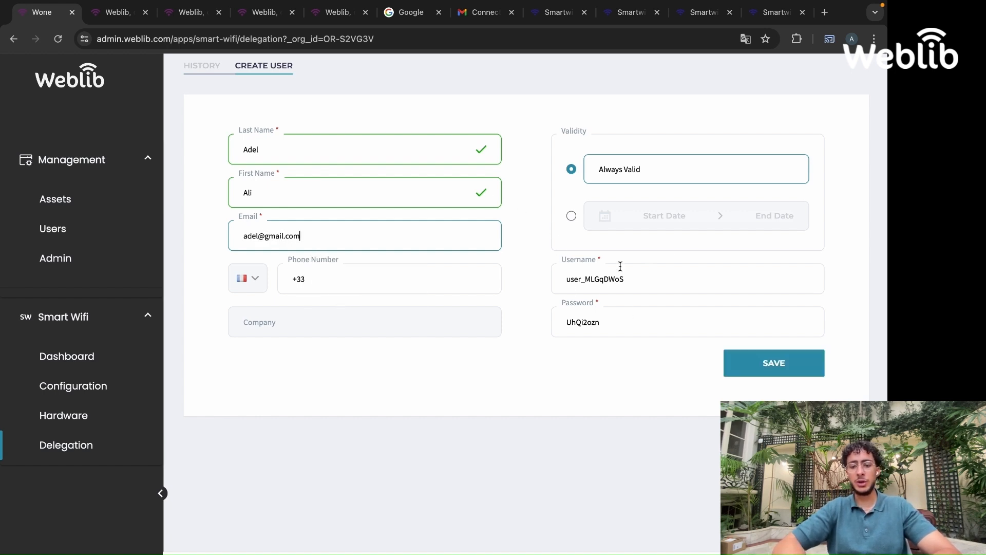
# Set the user's validity to the date range 07/23/2024 to 07/25/2024
pyautogui.click(595, 292)
pyautogui.click(580, 359)
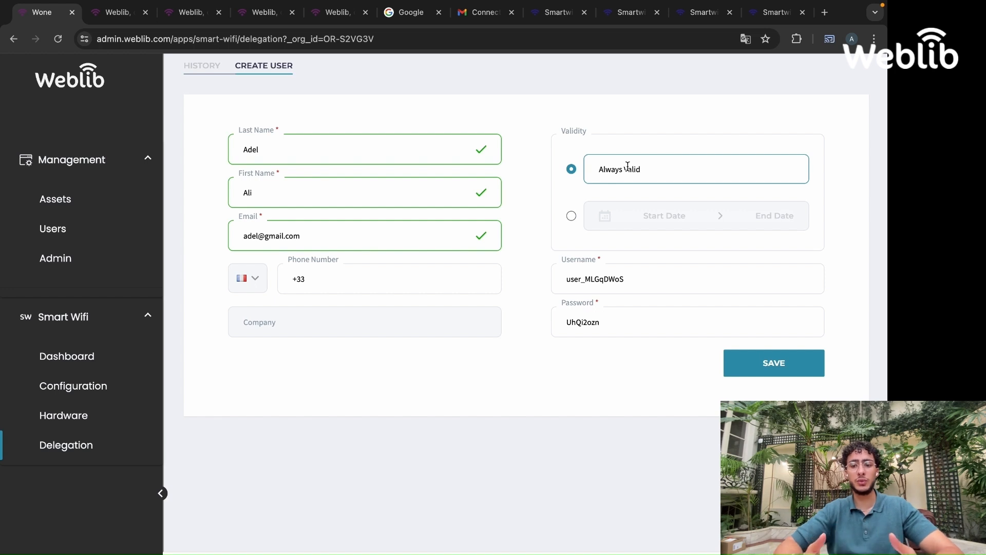
pyautogui.click(572, 218)
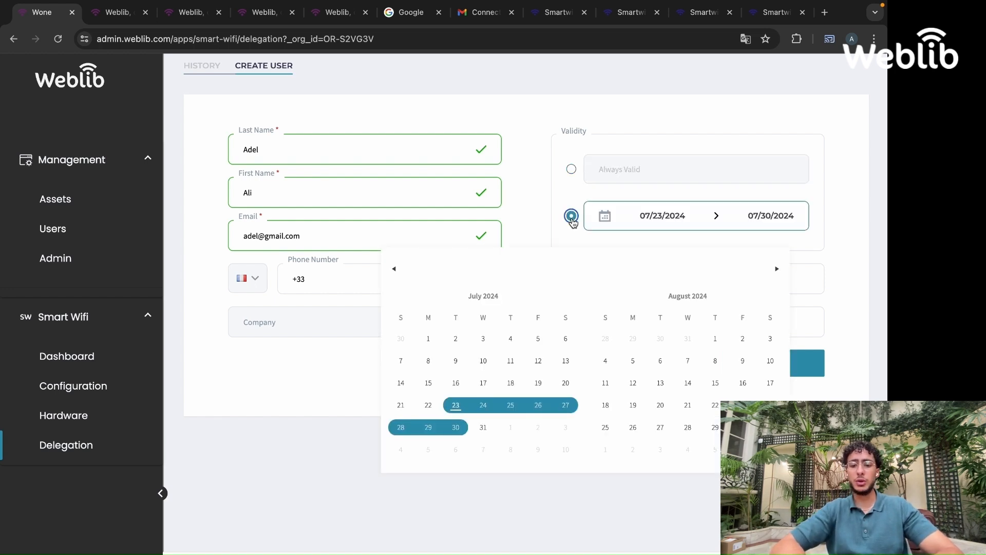
pyautogui.click(448, 411)
pyautogui.click(510, 406)
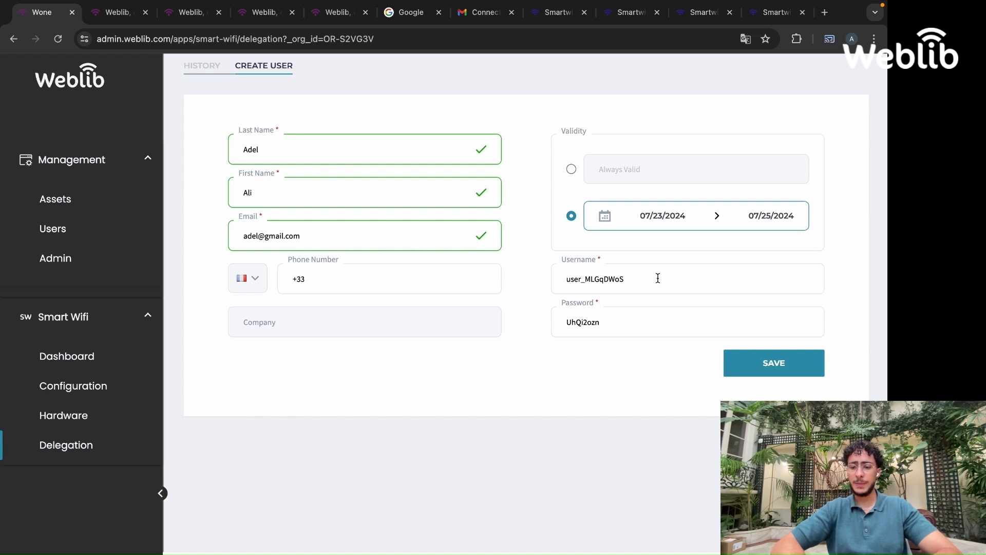
# Save the new delegation user, reopen it, and copy its generated username
pyautogui.click(738, 374)
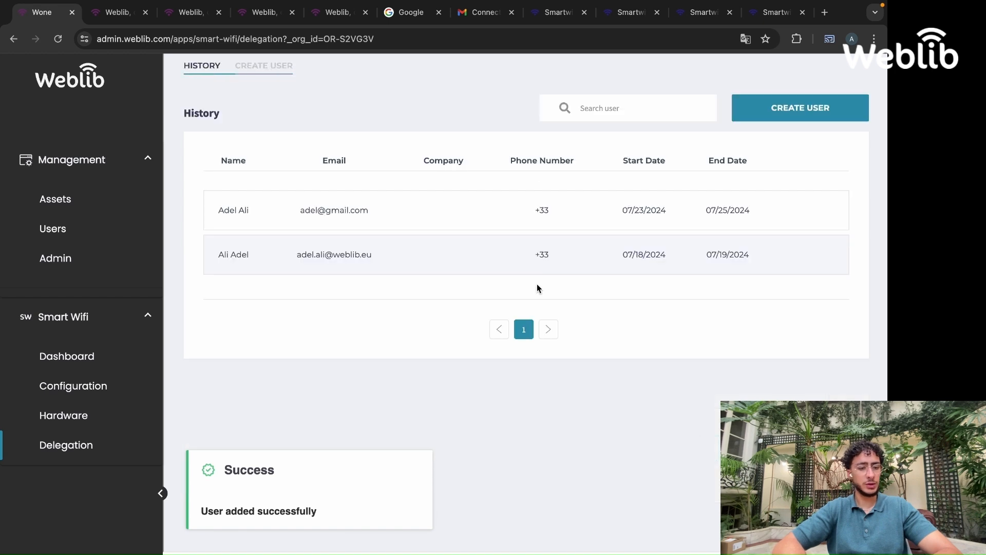
pyautogui.click(295, 200)
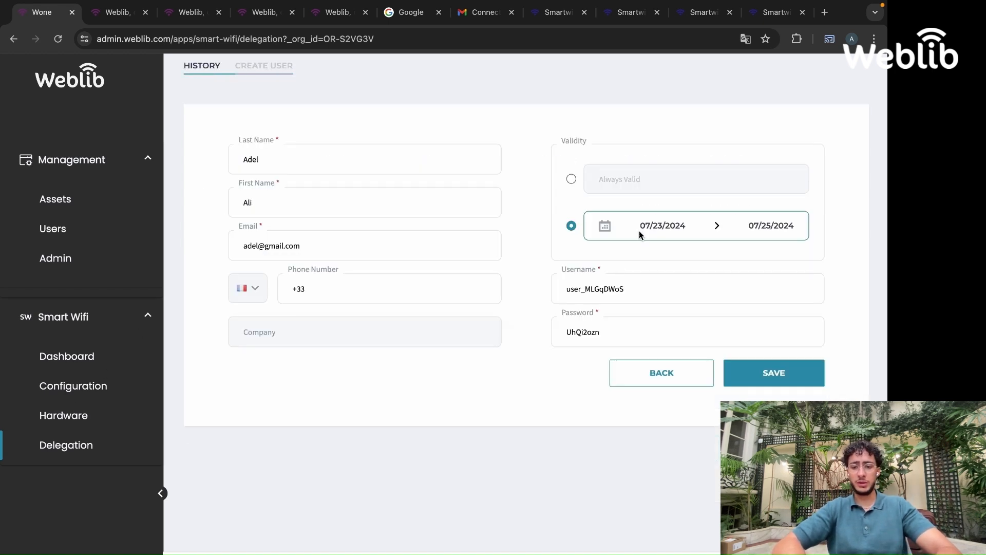
pyautogui.click(602, 287)
pyautogui.moveTo(632, 289); pyautogui.dragTo(541, 290)
pyautogui.hotkey('ctrl', 'c')
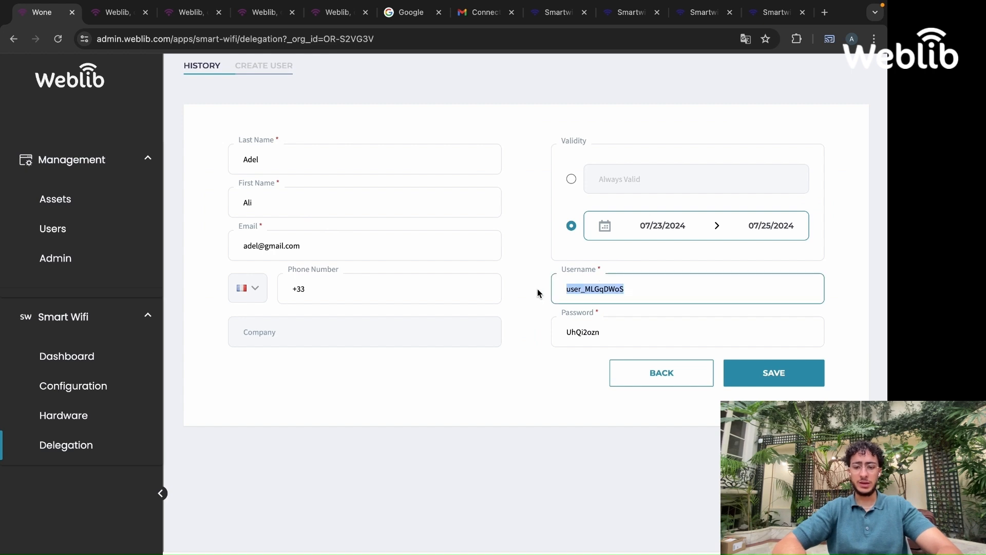
# Open the preview of the advertising user journey from the configuration editor and switch to its login page
pyautogui.click(85, 387)
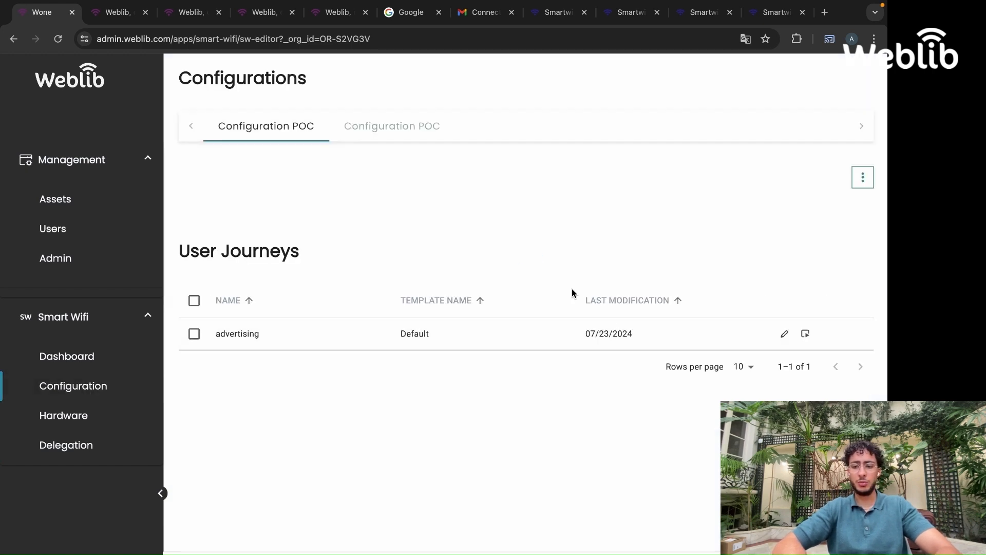
pyautogui.click(806, 335)
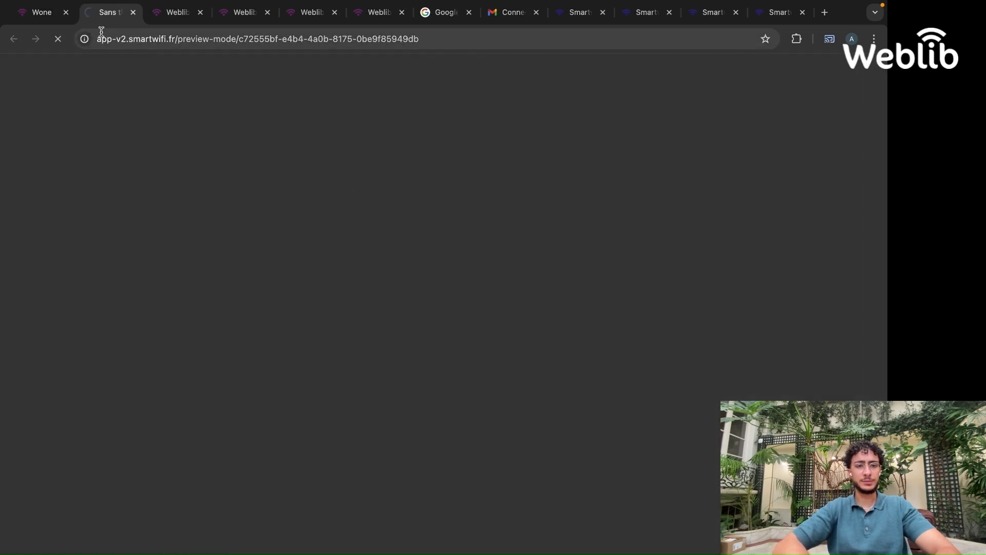
pyautogui.click(39, 17)
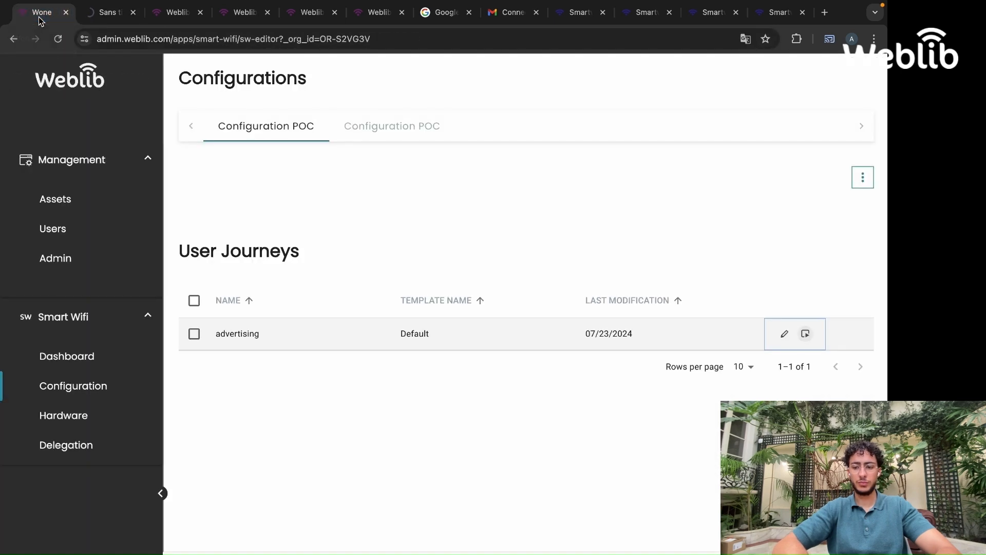
pyautogui.click(783, 335)
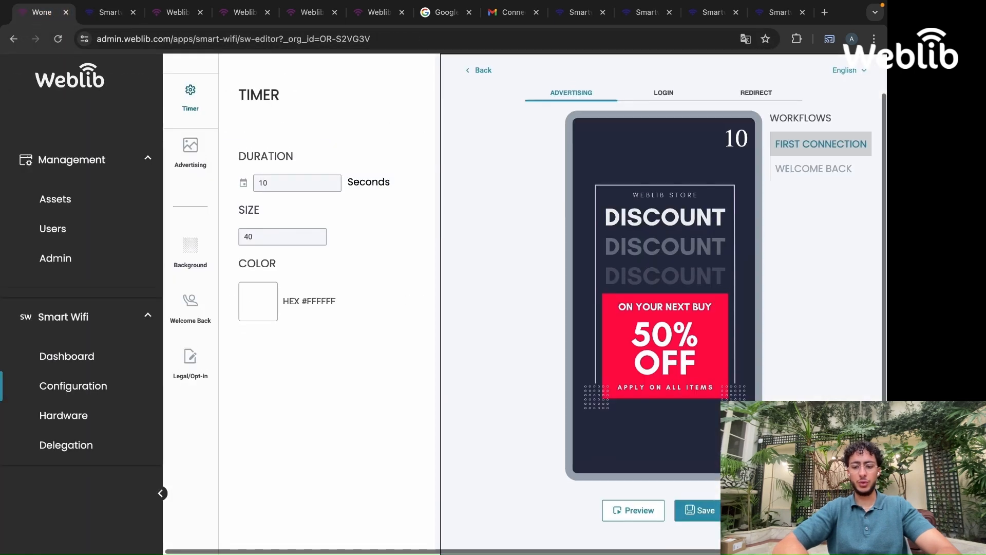
pyautogui.click(646, 507)
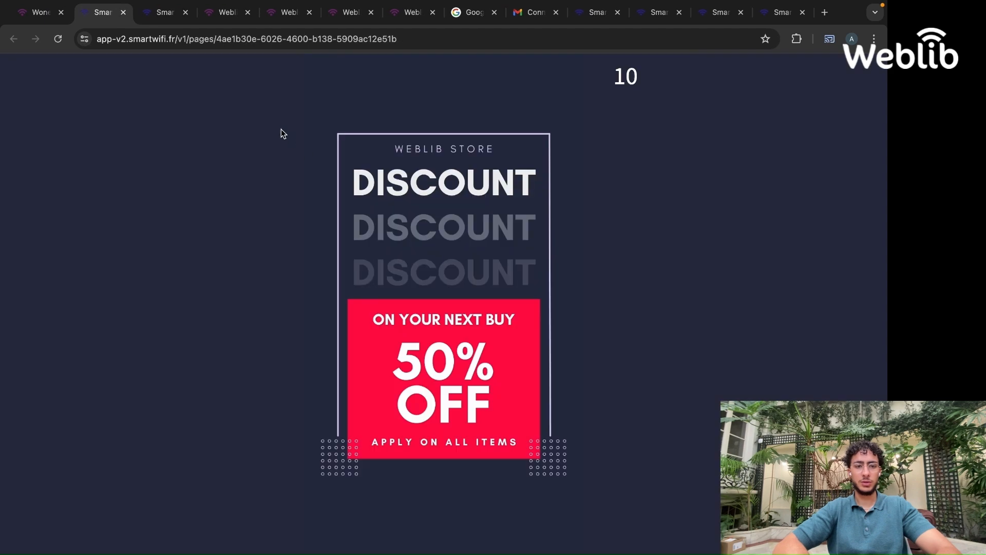
pyautogui.click(184, 14)
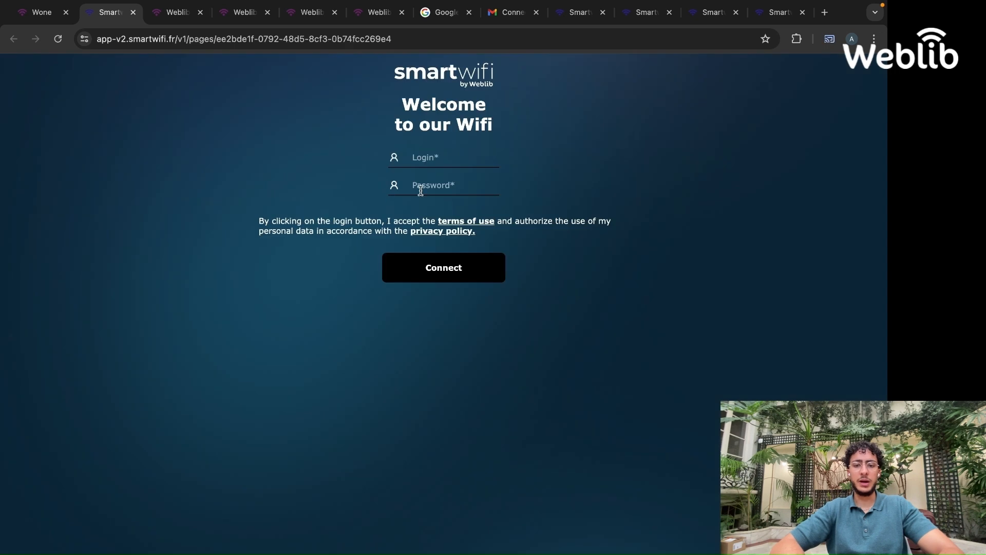
# Paste the username into the portal login form, enter the user's password, and connect
pyautogui.click(425, 159)
pyautogui.hotkey('ctrl', 'v')
pyautogui.click(419, 180)
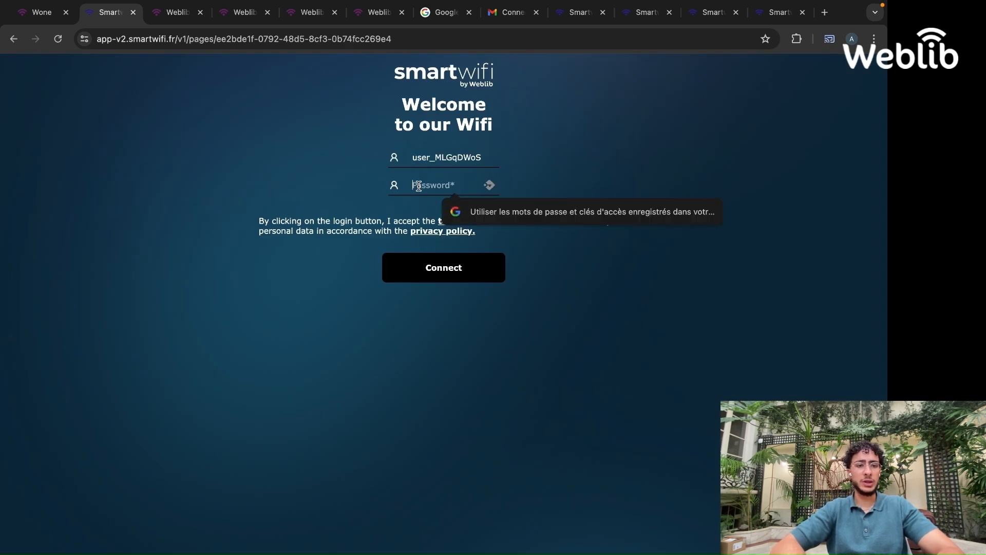
pyautogui.write('•••••••••••')
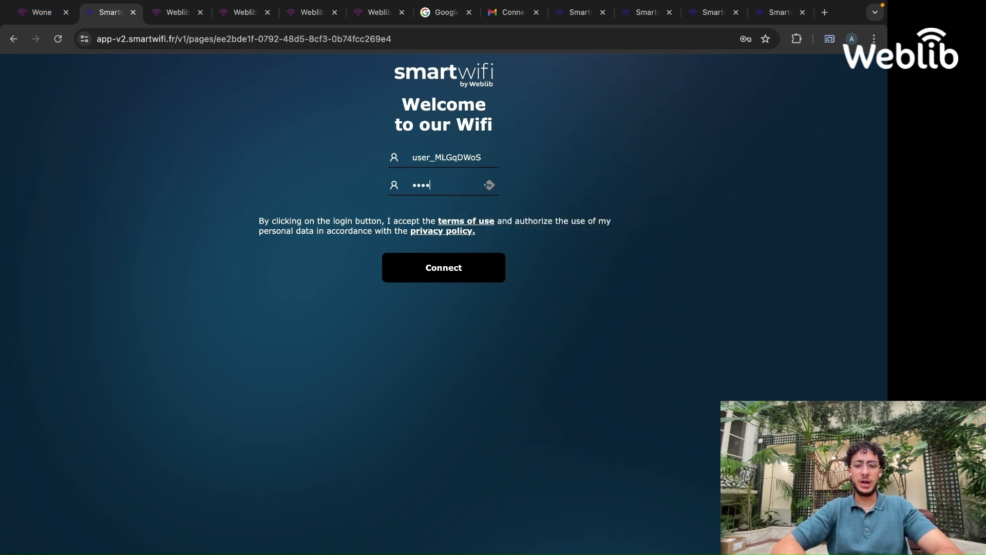
pyautogui.click(431, 282)
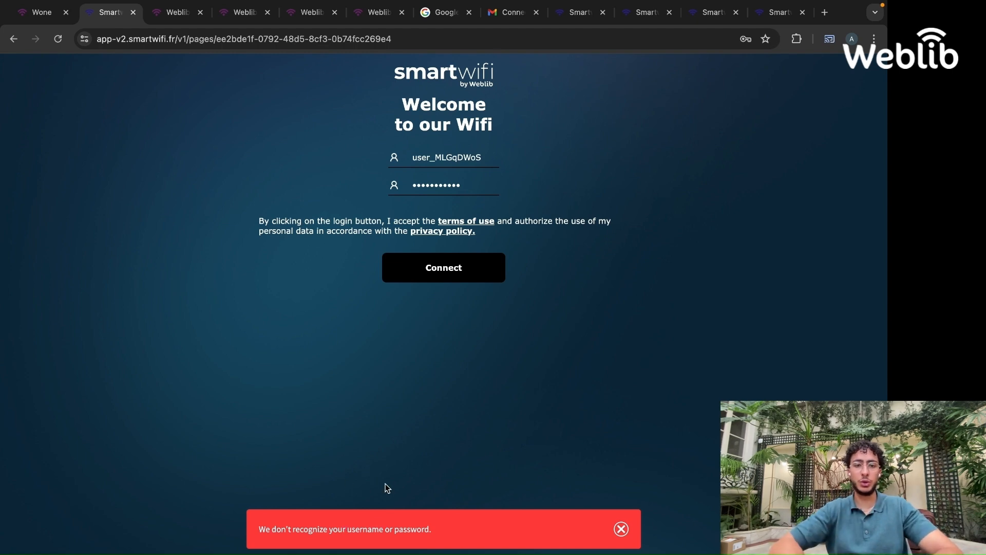
# Check the user's password in Delegation, then re-enter the password on the portal login page and connect again
pyautogui.click(42, 12)
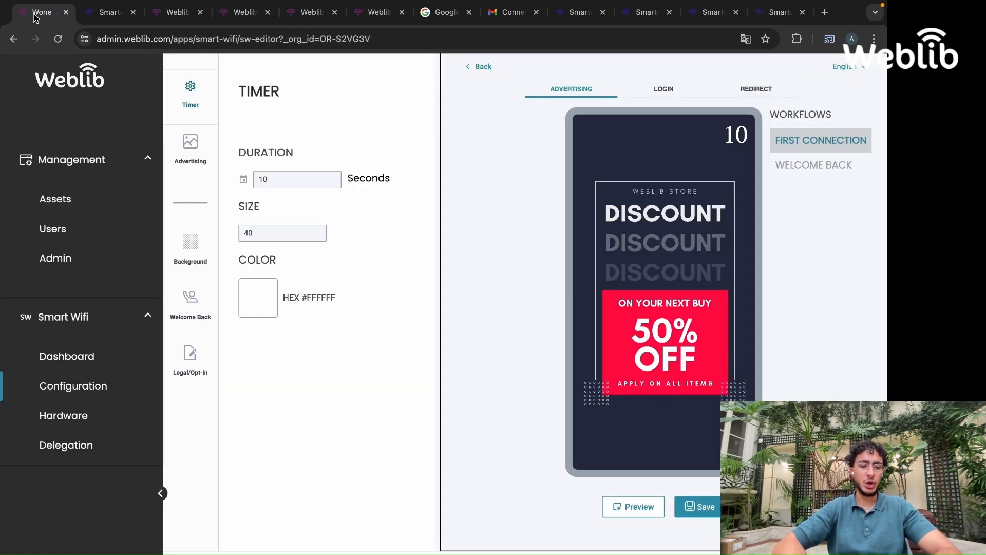
pyautogui.click(66, 445)
pyautogui.click(345, 204)
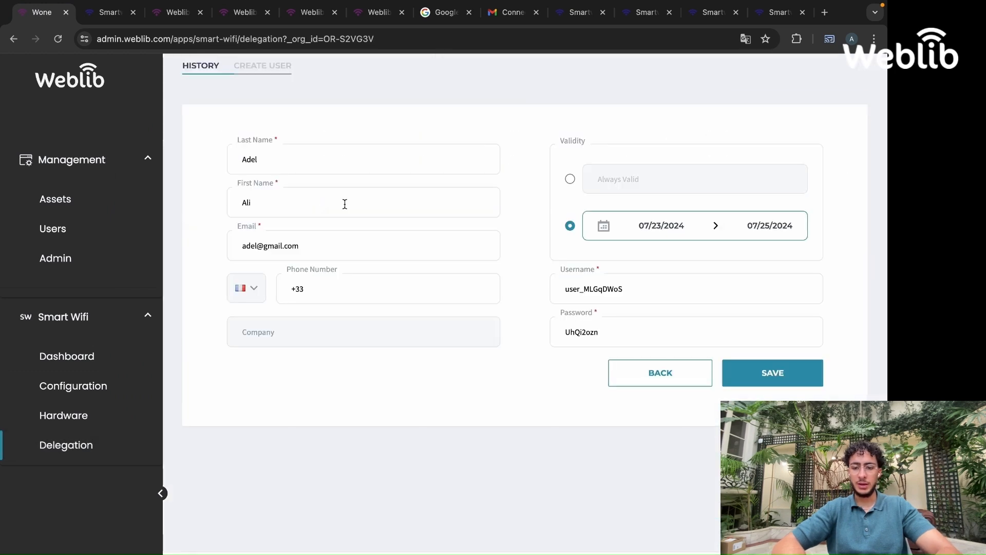
pyautogui.click(578, 334)
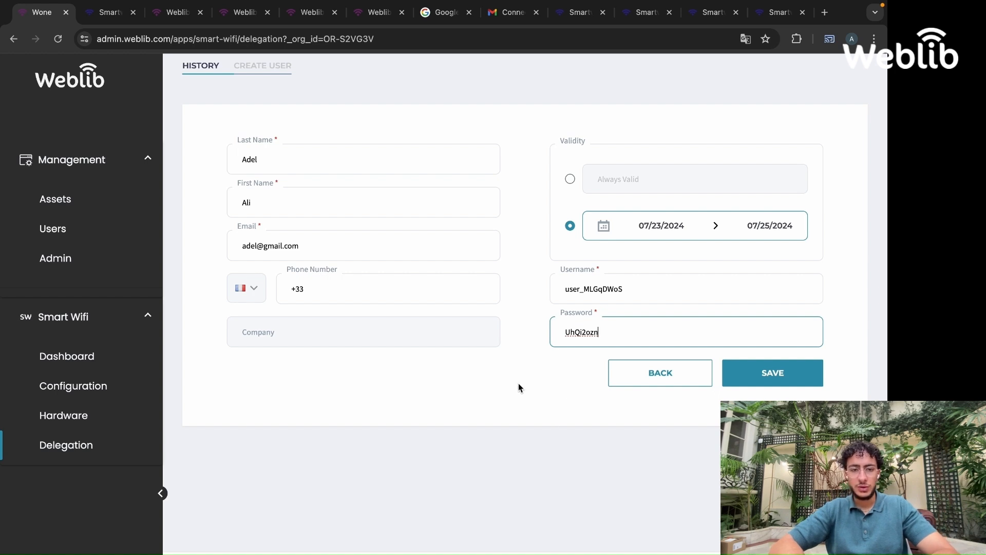
pyautogui.click(106, 20)
pyautogui.doubleClick(415, 187)
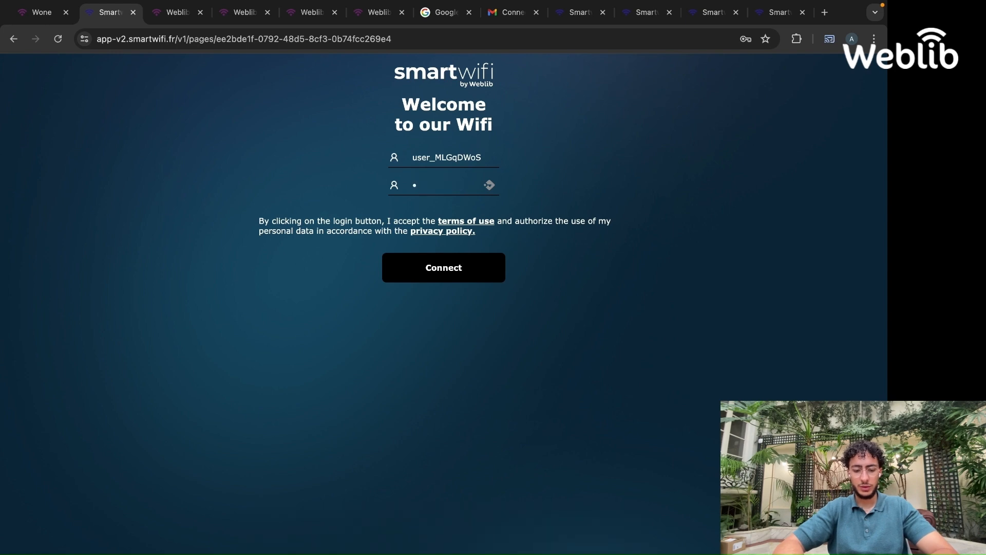
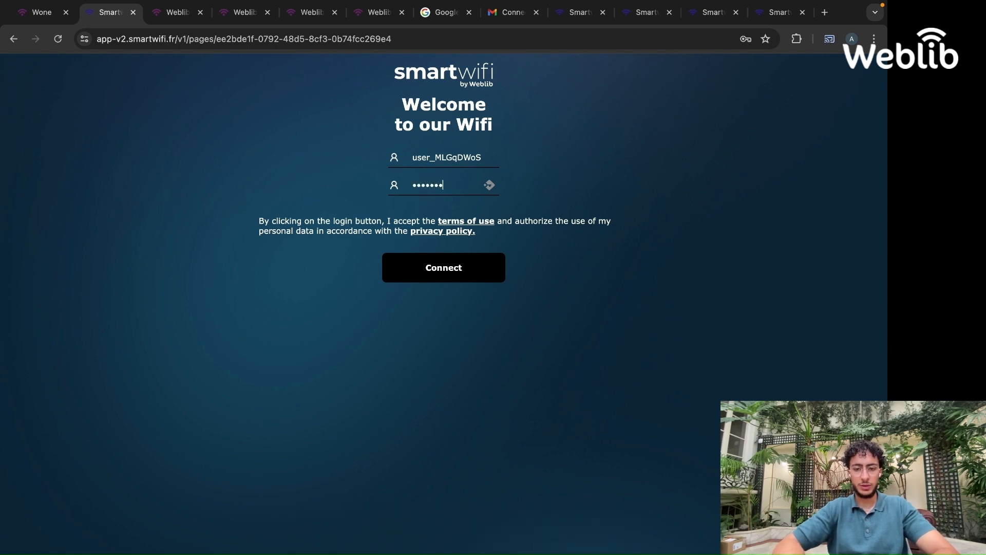
pyautogui.click(488, 268)
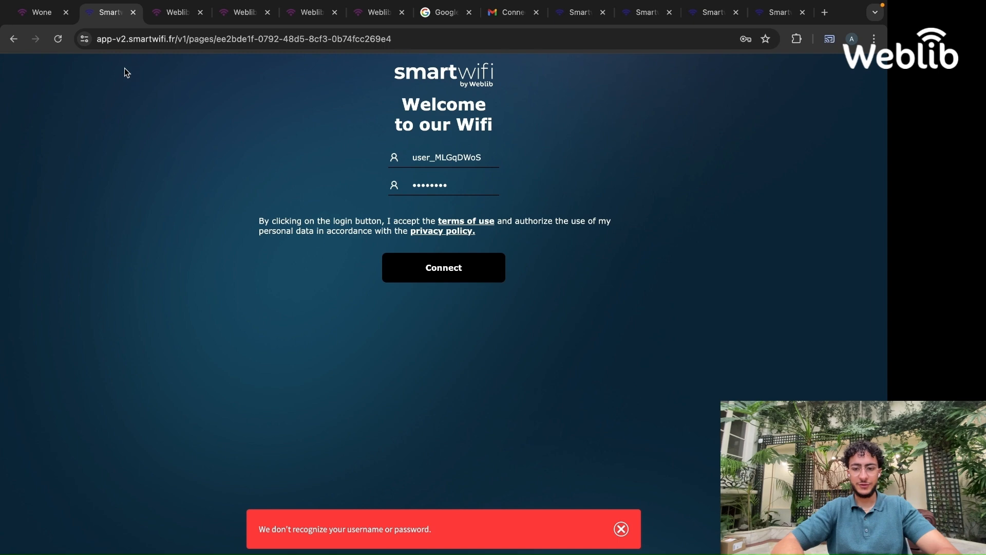
# Replace the delegation user's password with a new one and save the user
pyautogui.click(45, 17)
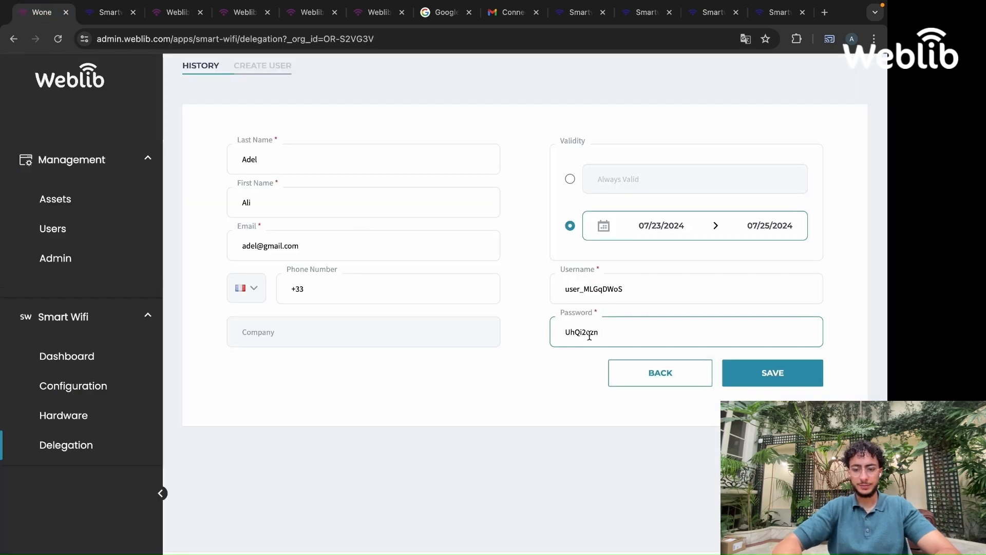
pyautogui.press('BackSpace')
pyautogui.press('BackSpace')
pyautogui.press('BackSpace')
pyautogui.press('BackSpace')
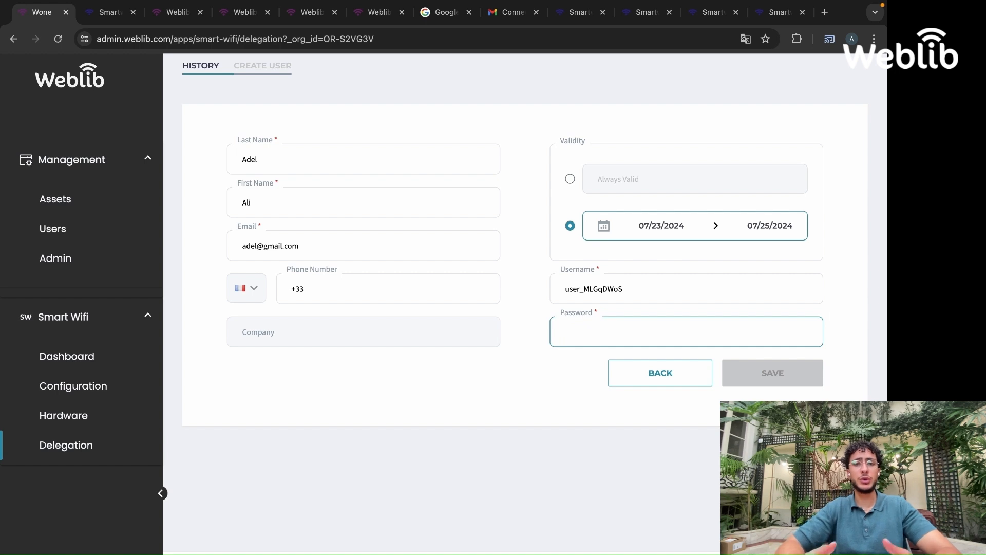
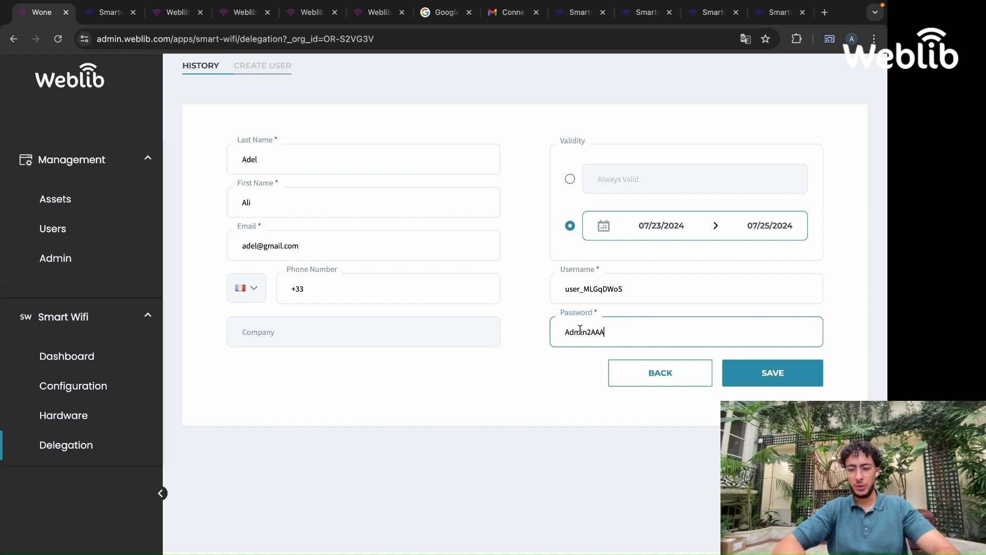
pyautogui.click(774, 376)
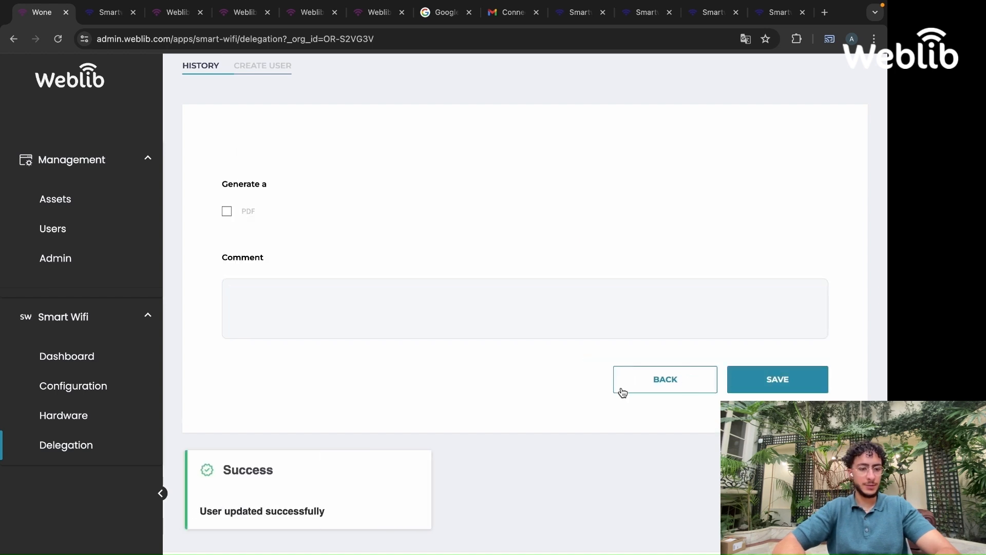
# Reopen the advertising journey preview and switch to the portal login page
pyautogui.click(76, 414)
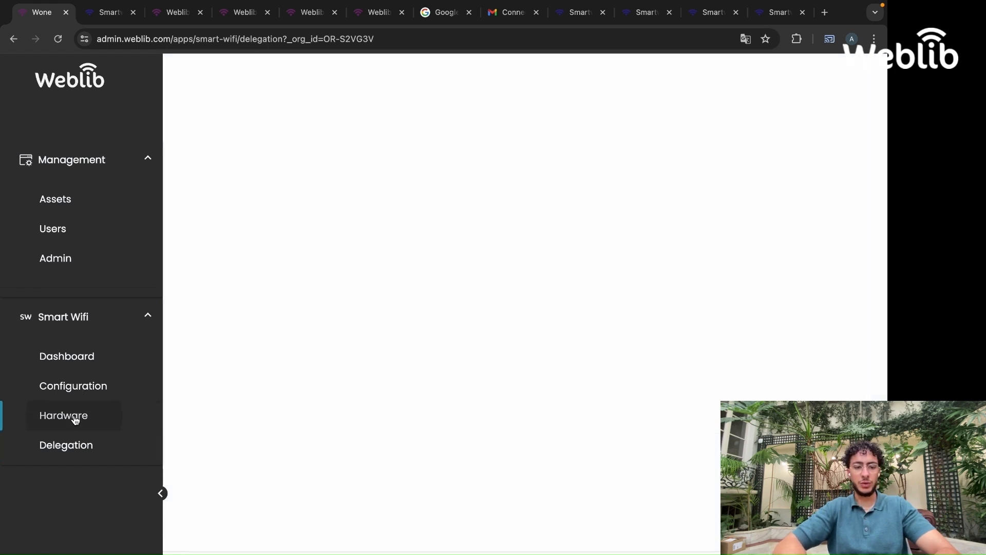
pyautogui.click(114, 392)
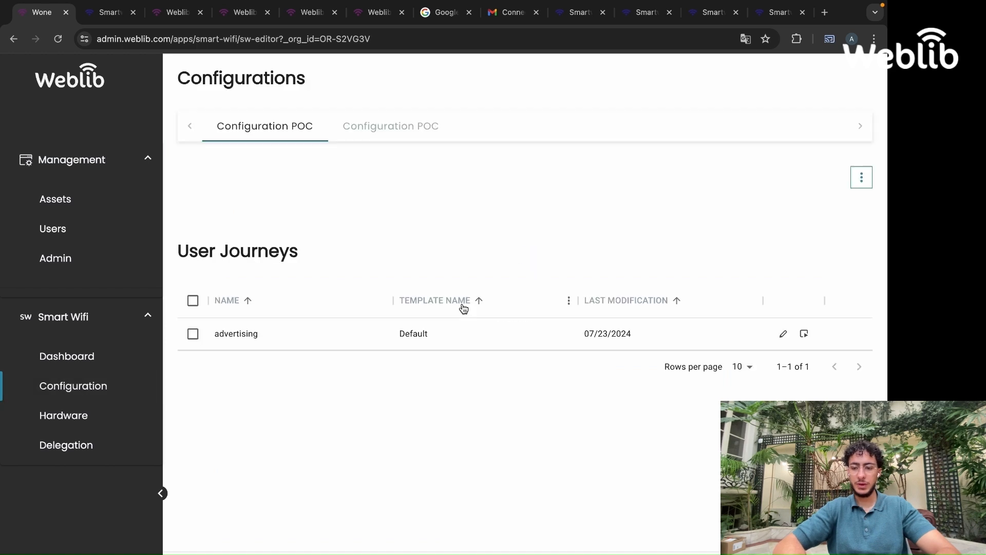
pyautogui.click(780, 333)
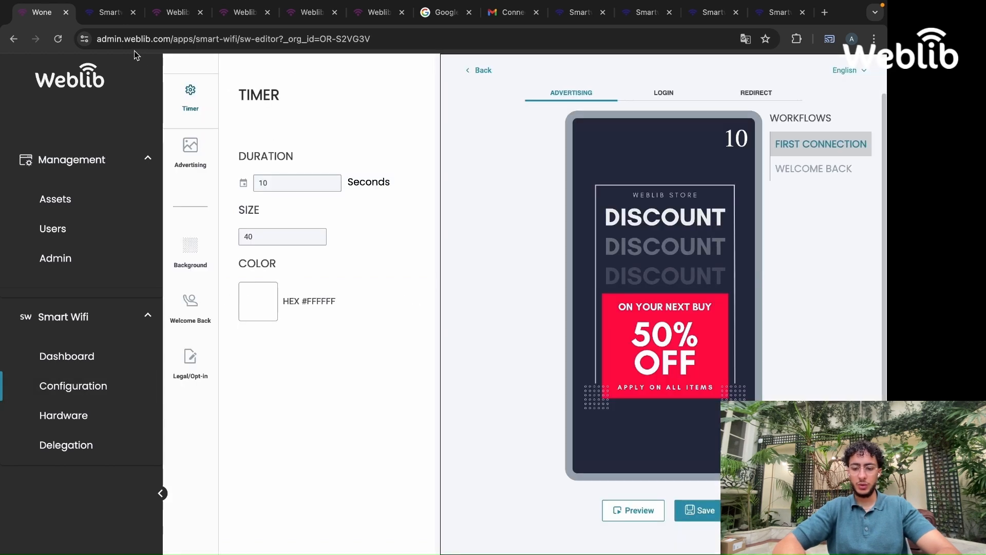
pyautogui.click(642, 513)
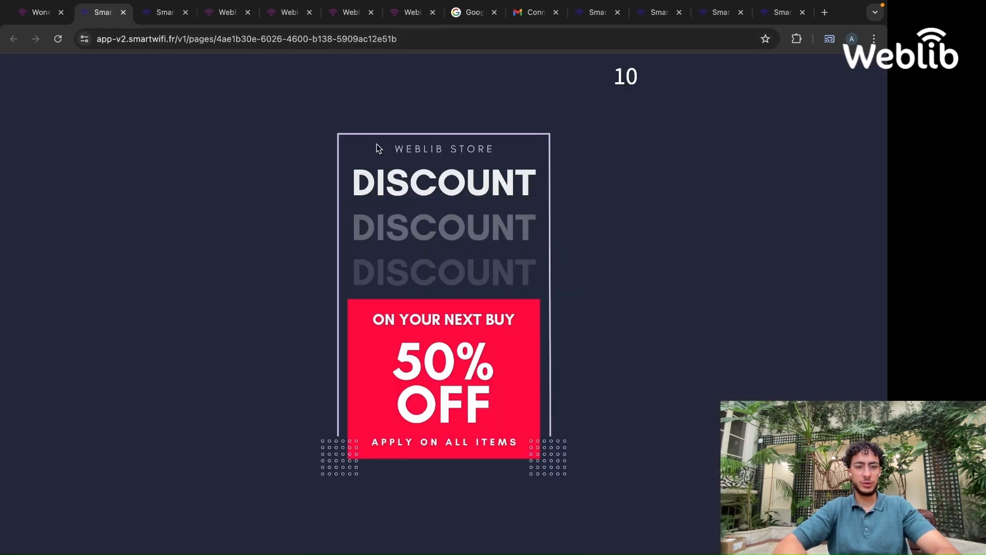
pyautogui.click(157, 18)
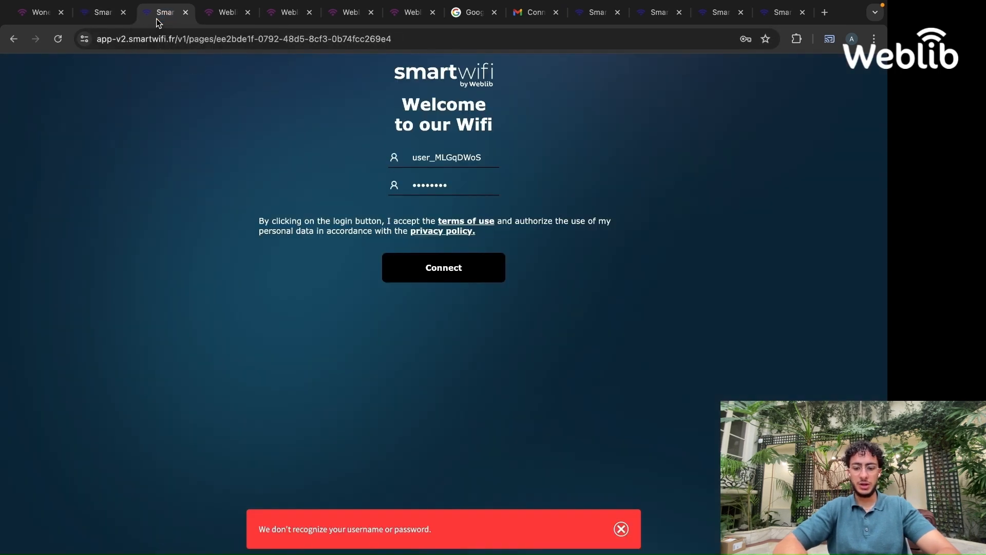
# Enter the new password on the portal login page and connect, closing the browser's save-password prompt and accepting cookies
pyautogui.doubleClick(439, 181)
pyautogui.write('•••••')
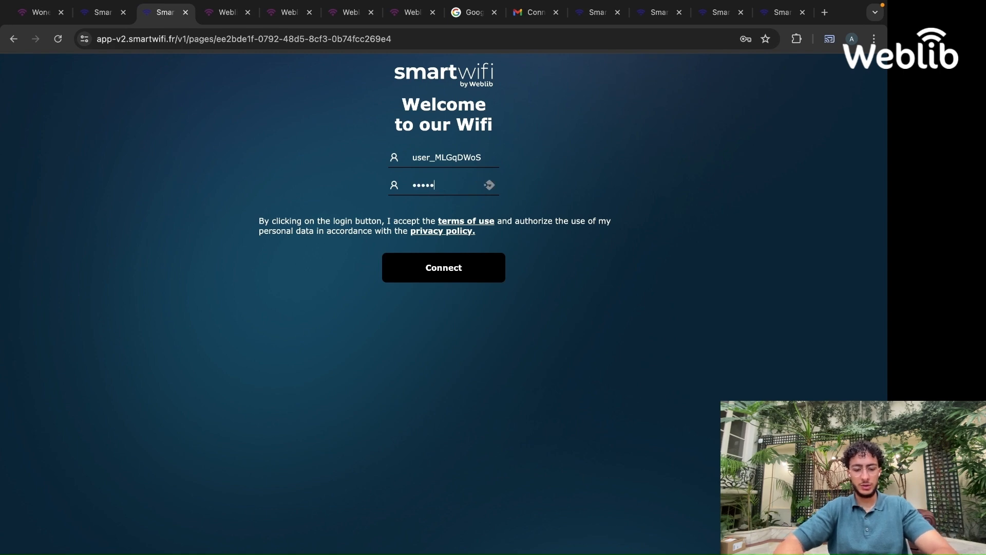
pyautogui.write('•••••')
pyautogui.click(454, 269)
pyautogui.click(463, 184)
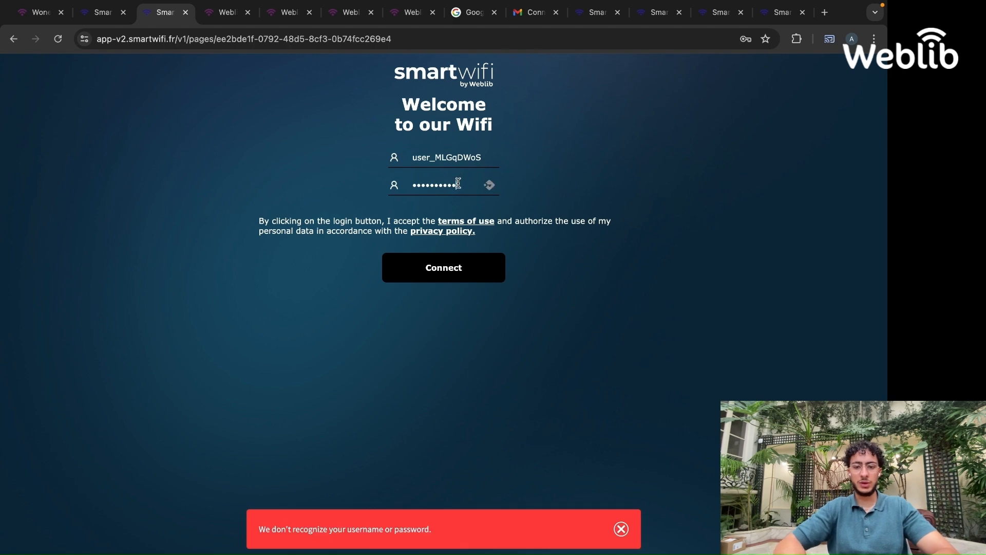
pyautogui.press('BackSpace')
pyautogui.click(454, 266)
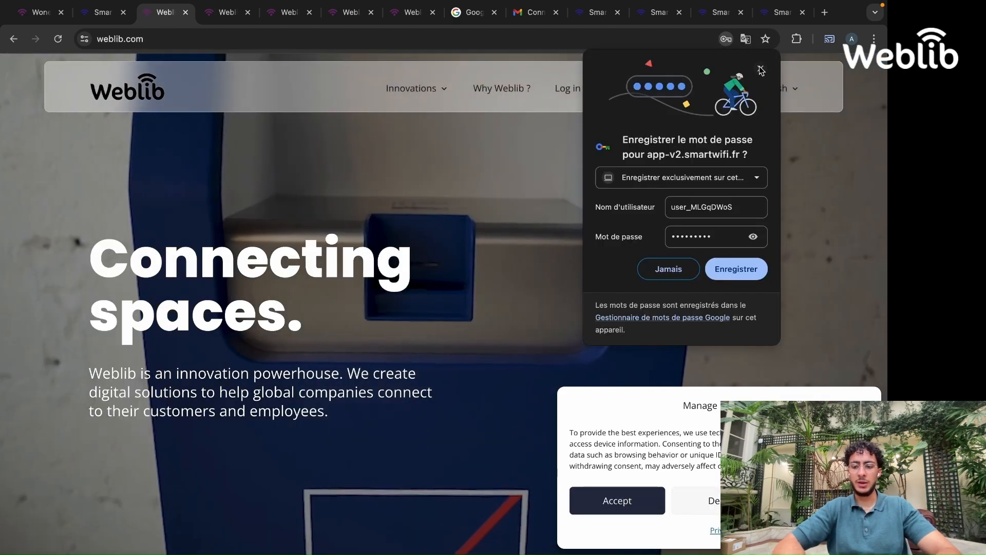
pyautogui.click(761, 71)
pyautogui.click(616, 500)
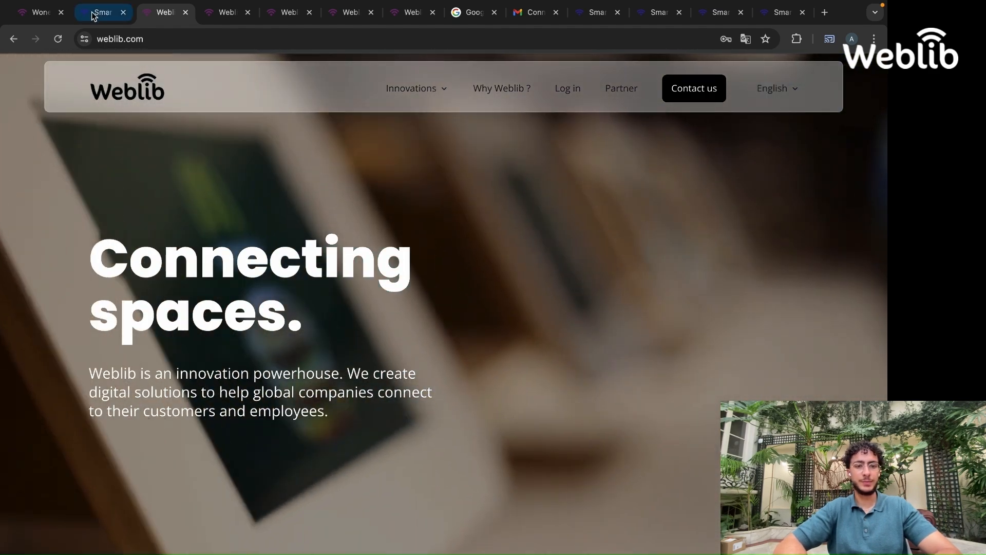
# Open the Smart Wifi dashboard and review its connection statistics and charts
pyautogui.click(26, 15)
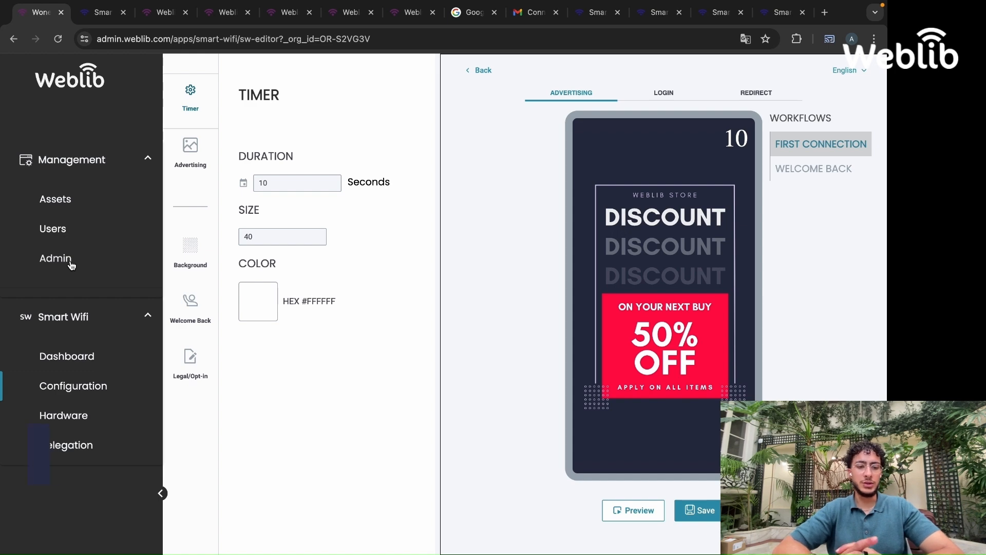
pyautogui.click(61, 356)
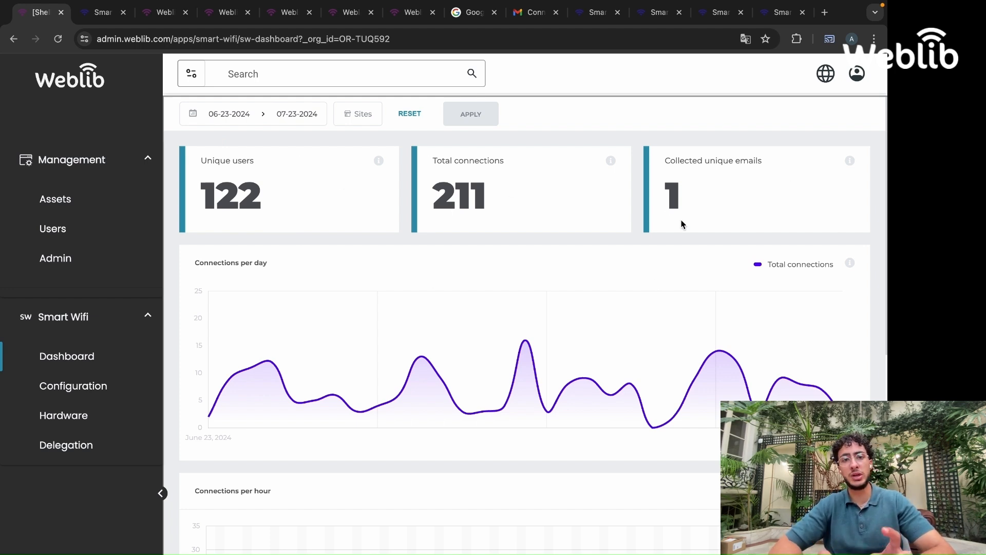
pyautogui.scroll(-2, 656, 282)
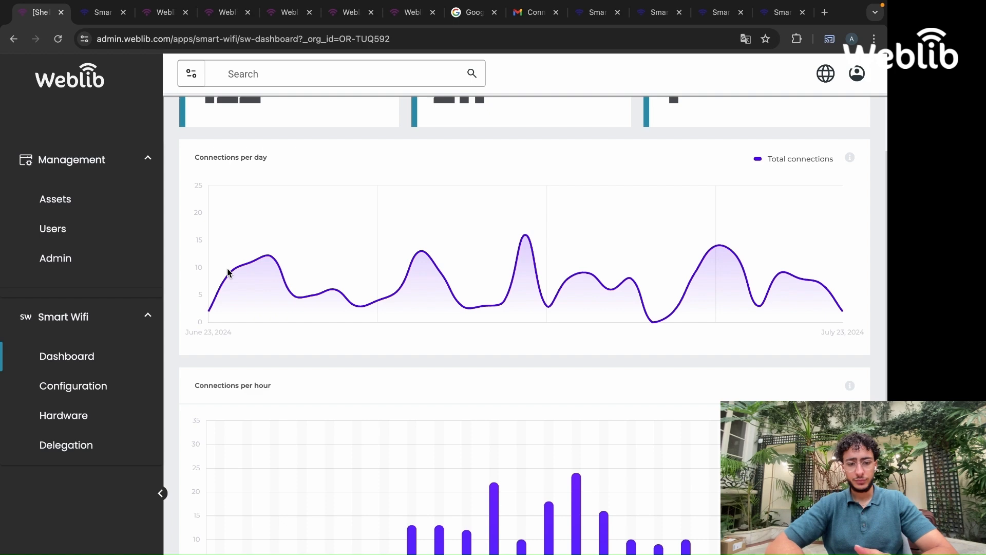
pyautogui.scroll(-5, 228, 272)
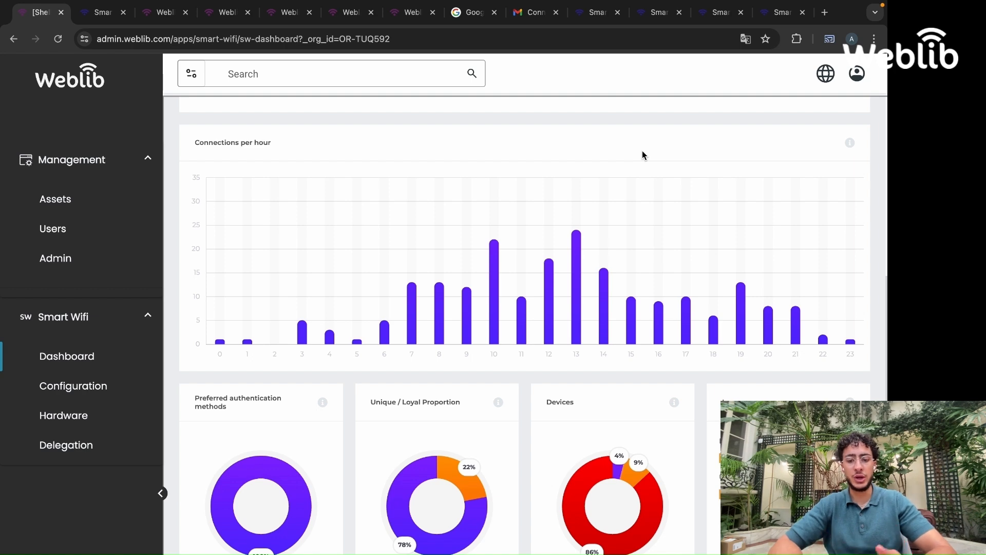
pyautogui.scroll(-3, 642, 155)
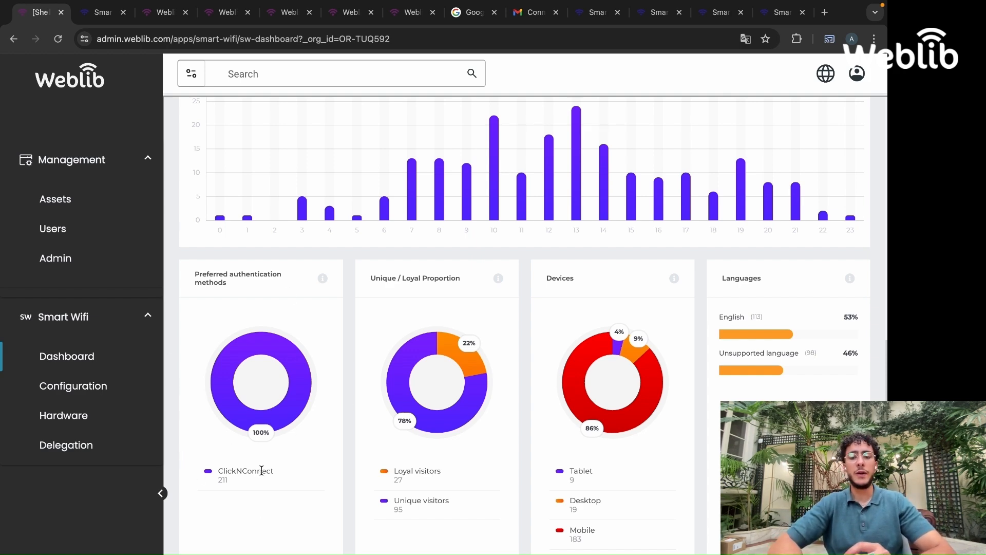
pyautogui.scroll(-2, 261, 470)
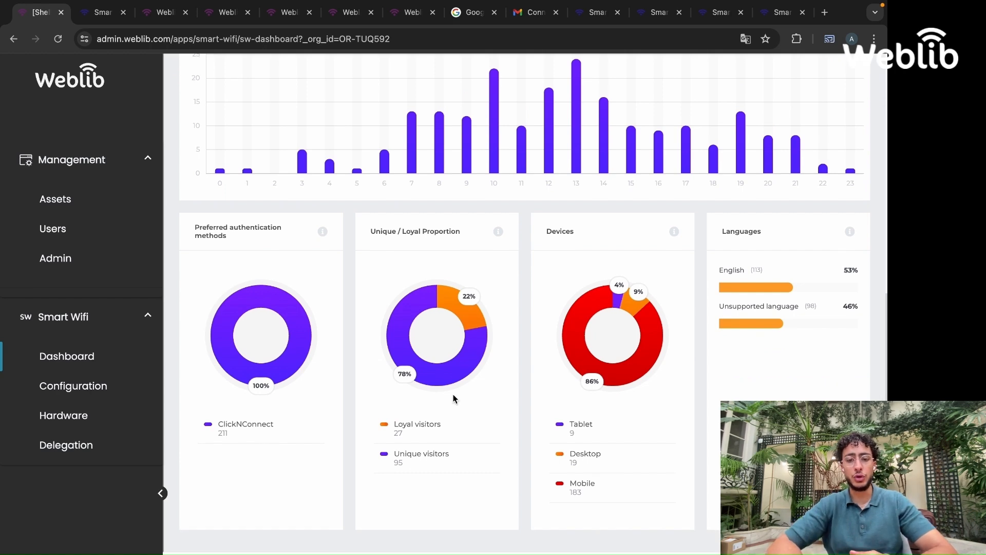